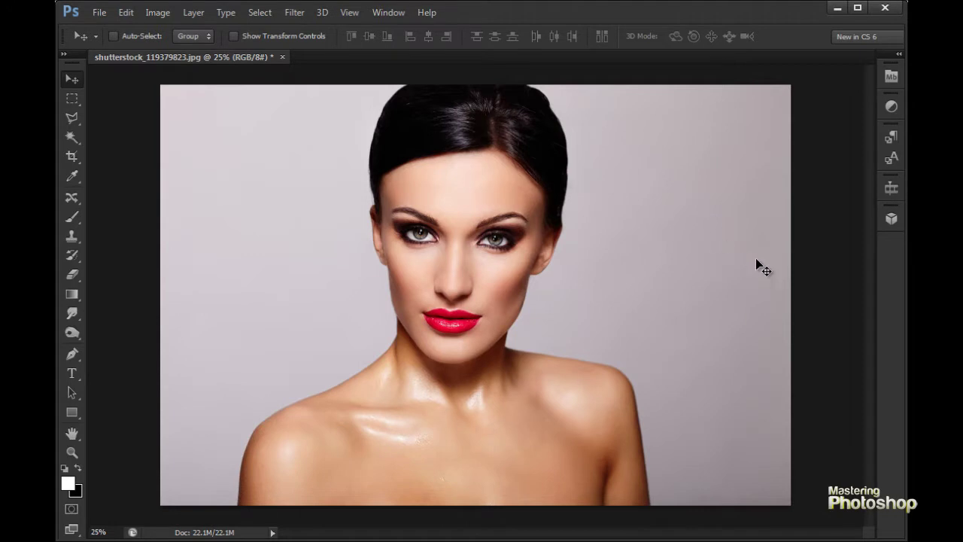
pyautogui.press('Tab')
pyautogui.moveTo(591, 192); pyautogui.dragTo(470, 193)
pyautogui.press('Tab')
pyautogui.press('Tab')
pyautogui.press('Tab')
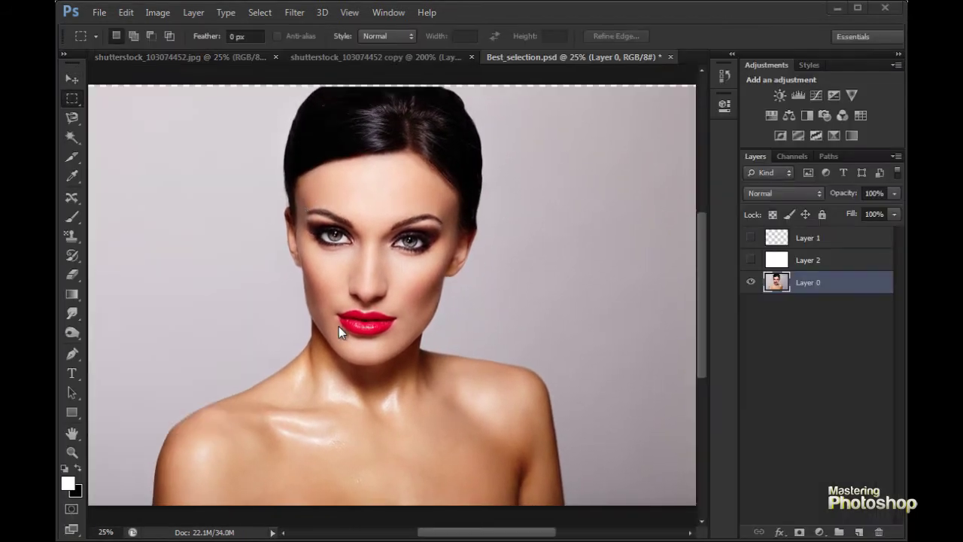
# Examine the tool variants grouped under the marquee and lasso tools.
pyautogui.rightClick(72, 100)
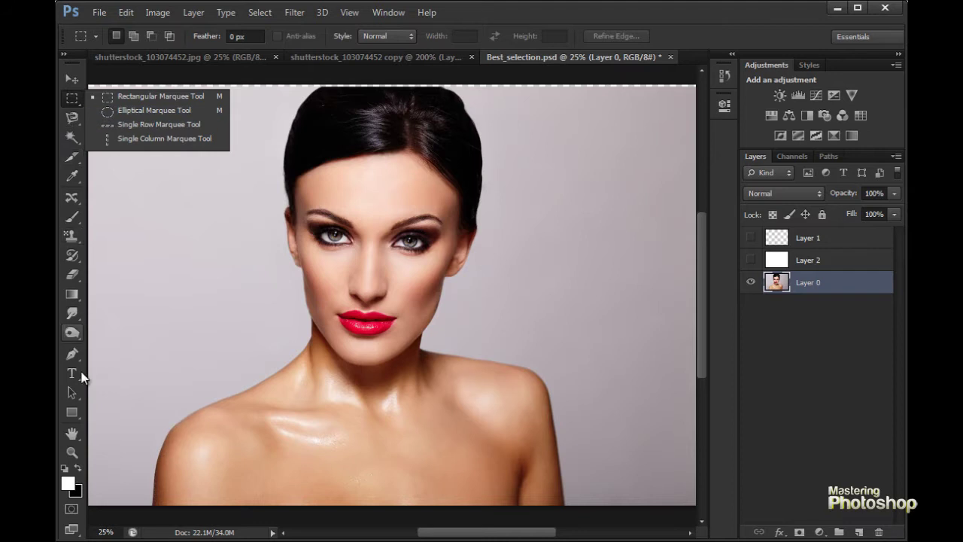
pyautogui.click(71, 119)
pyautogui.click(71, 119)
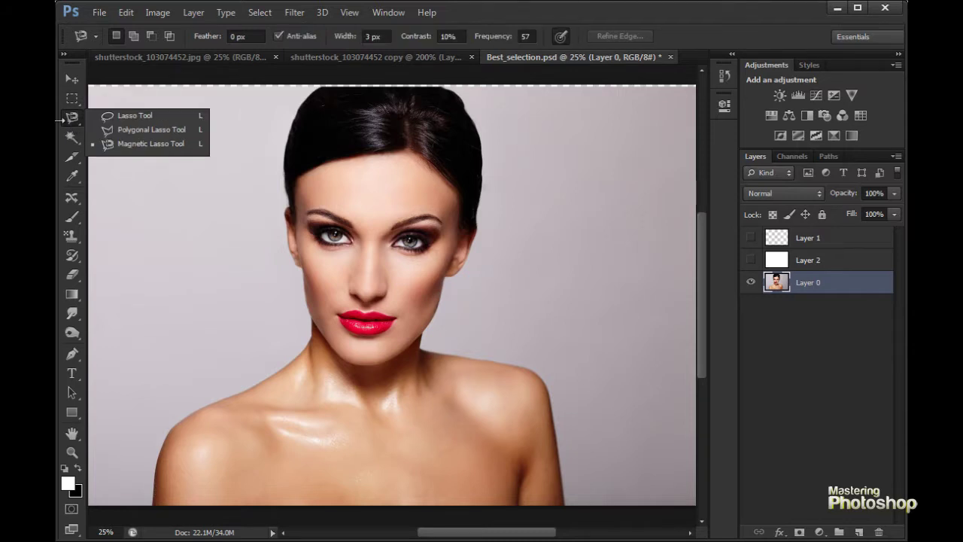
pyautogui.click(72, 99)
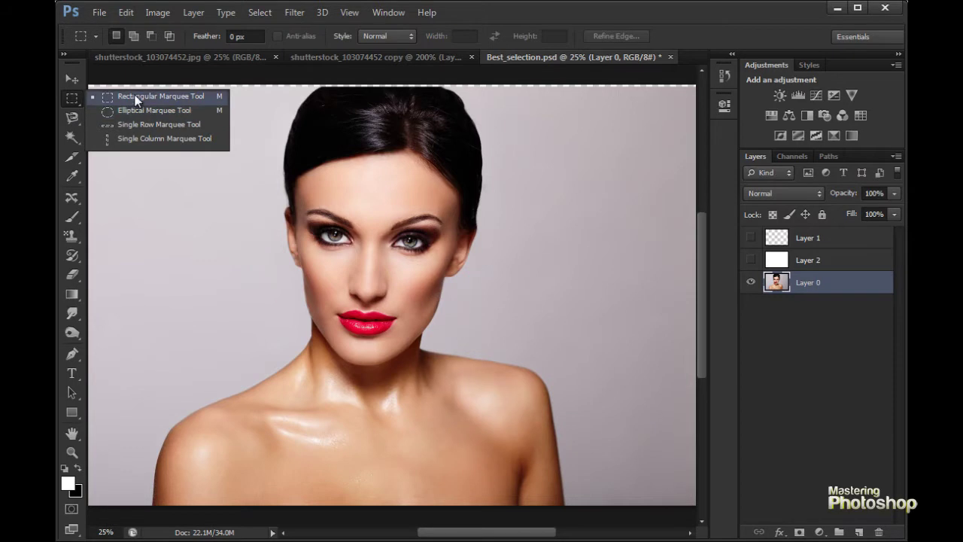
pyautogui.click(78, 103)
pyautogui.click(71, 101)
pyautogui.click(77, 103)
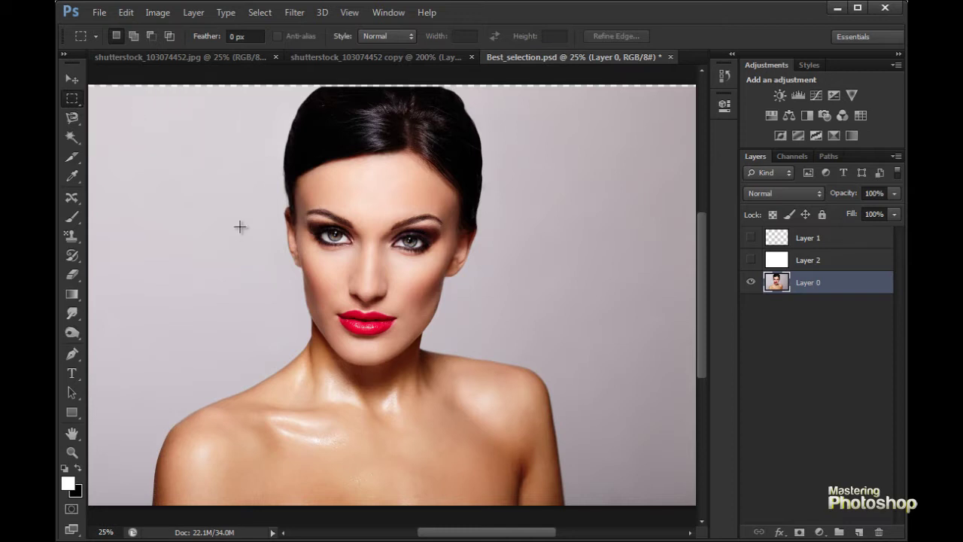
# Switch to the Elliptical Marquee and clear the elliptical selection in the background beside the head.
pyautogui.press('ctrl')
pyautogui.hotkey('shift', 'm')
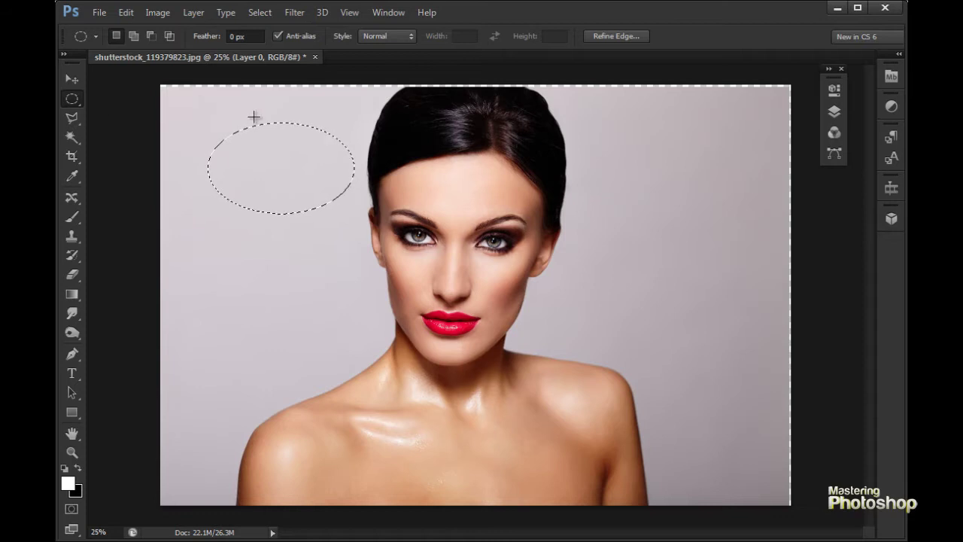
pyautogui.click(339, 144)
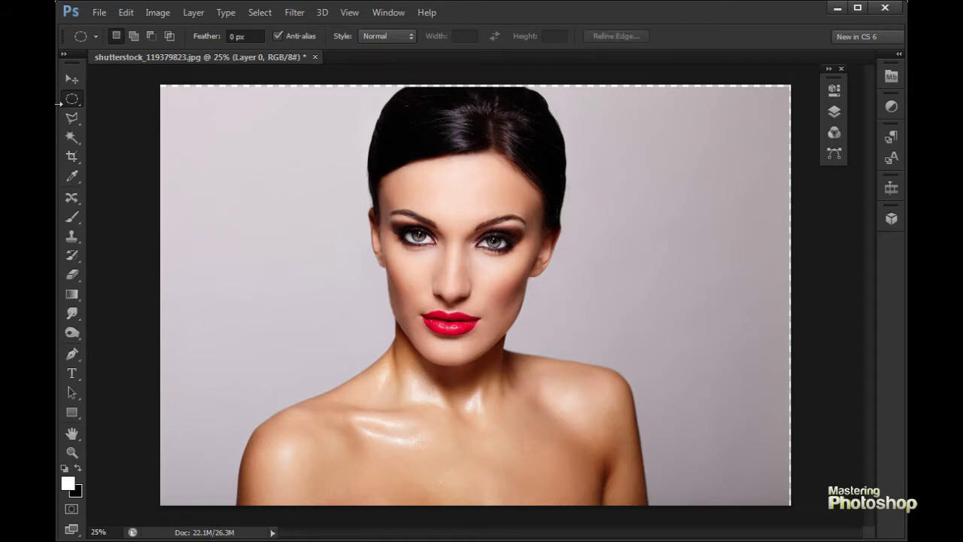
# Draw a rectangular selection around the woman's head and neck with the Rectangular Marquee, replacing the first attempt.
pyautogui.moveTo(73, 106); pyautogui.dragTo(148, 98)
pyautogui.moveTo(315, 97); pyautogui.dragTo(625, 398)
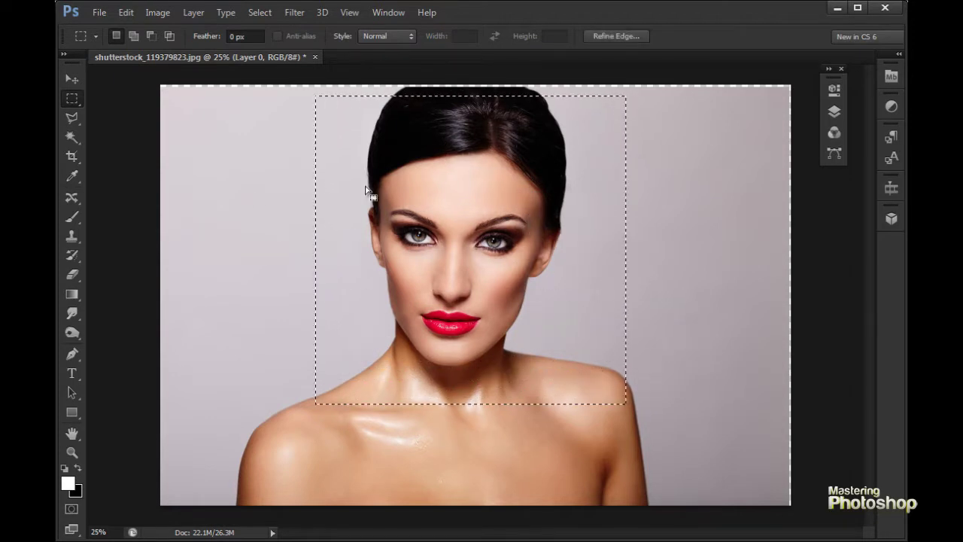
pyautogui.click(210, 141)
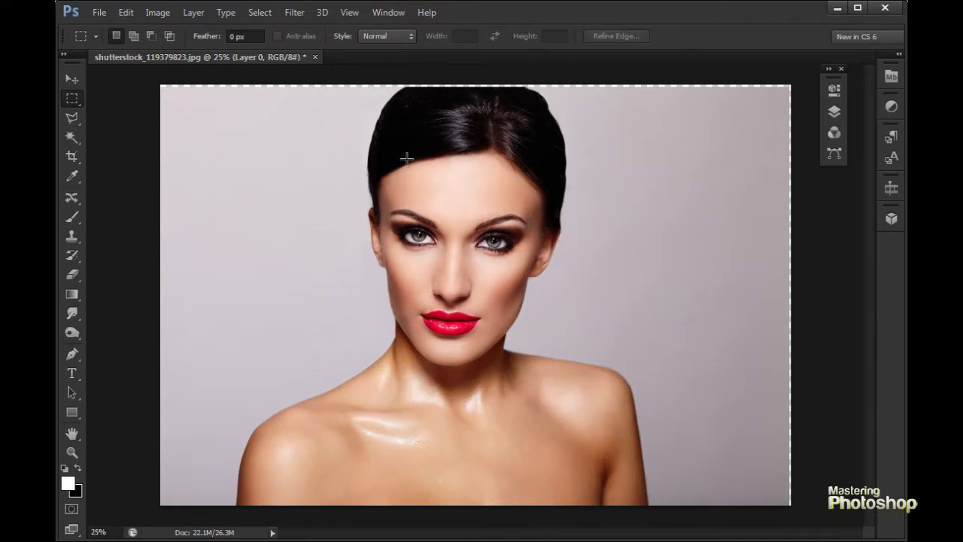
pyautogui.moveTo(327, 107); pyautogui.dragTo(648, 387)
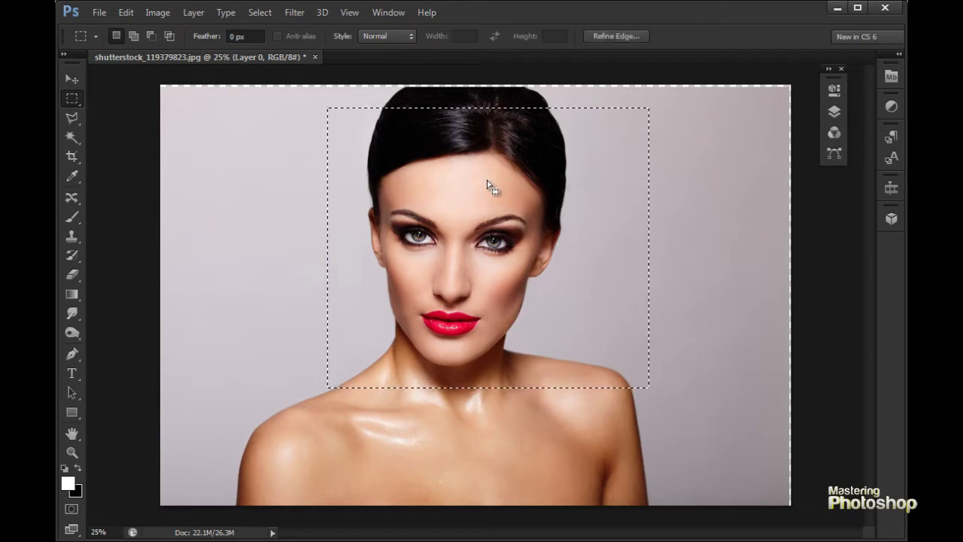
# Try clearing the selected head area and filling it with the black background color, undoing both edits.
pyautogui.press('Delete')
pyautogui.hotkey('ctrl', 'z')
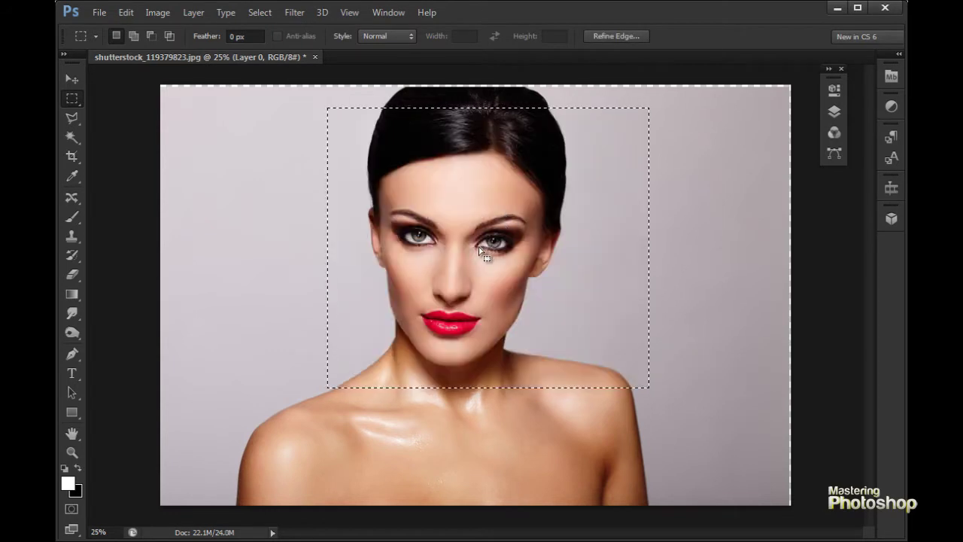
pyautogui.hotkey('ctrl', 'BackSpace')
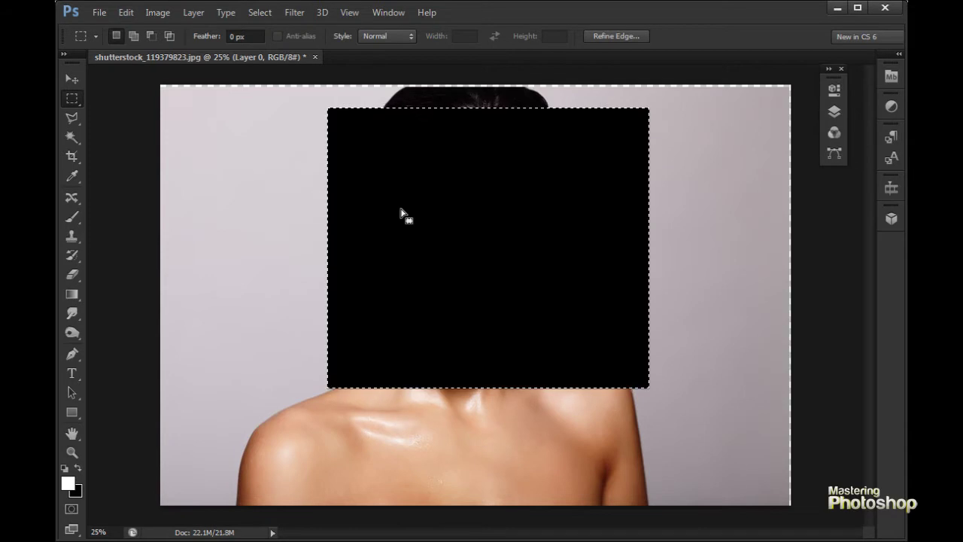
pyautogui.hotkey('ctrl', 'd')
pyautogui.hotkey('ctrl', 'alt', 'z')
pyautogui.hotkey('ctrl', 'alt', 'z')
# Try moving the selected head area aside, undoing the move and clearing the selection.
pyautogui.moveTo(385, 224); pyautogui.dragTo(280, 232)
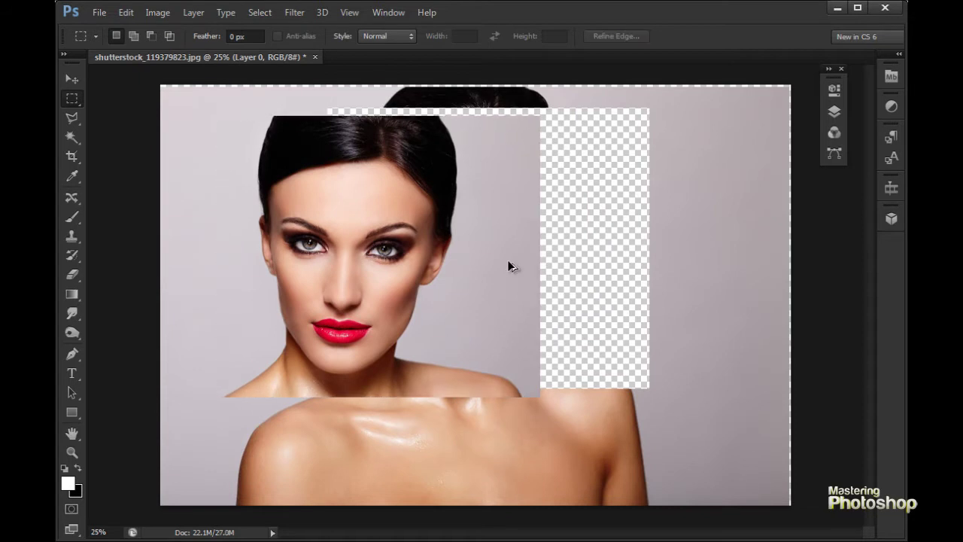
pyautogui.hotkey('ctrl', 'z')
pyautogui.hotkey('ctrl', 'd')
# Draw a wide rectangular selection across the face and try a Brush stroke inside it, undoing the stroke.
pyautogui.moveTo(275, 156); pyautogui.dragTo(683, 354)
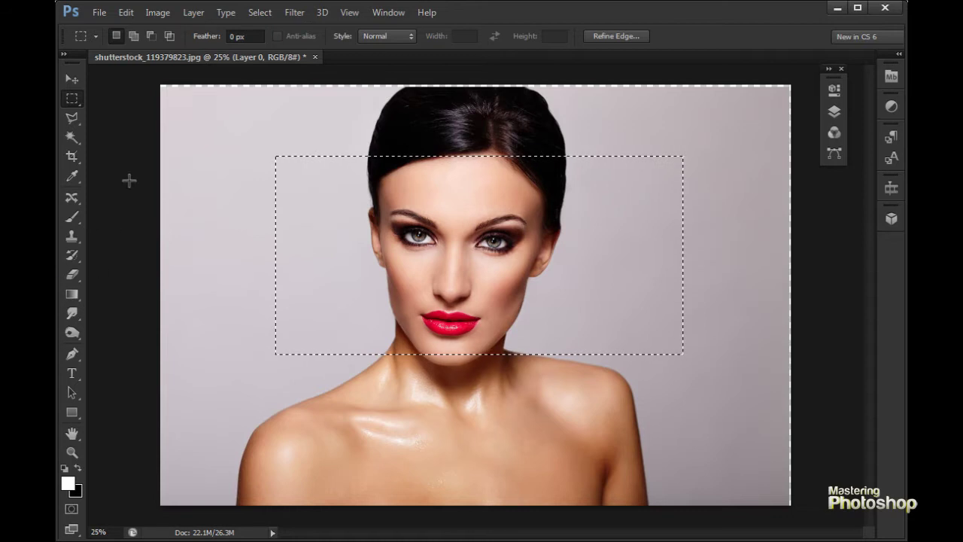
pyautogui.click(72, 217)
pyautogui.moveTo(343, 164)
pyautogui.mouseDown()
pyautogui.moveTo(301, 281)
pyautogui.moveTo(537, 249)
pyautogui.moveTo(609, 291)
pyautogui.moveTo(462, 323)
pyautogui.mouseUp()
pyautogui.hotkey('ctrl', 'z')
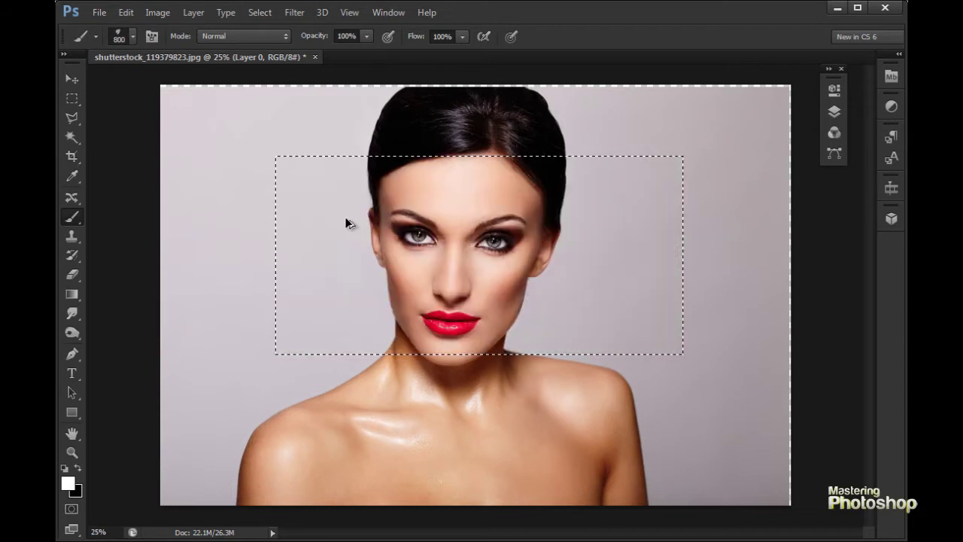
# Return from the Move tool to the Rectangular Marquee and clear the wide selection across the face.
pyautogui.click(72, 78)
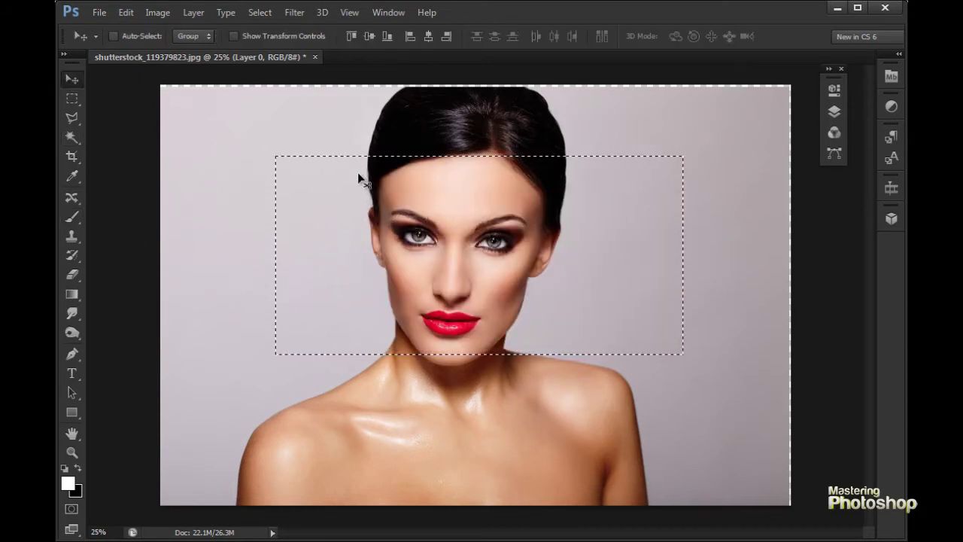
pyautogui.click(72, 99)
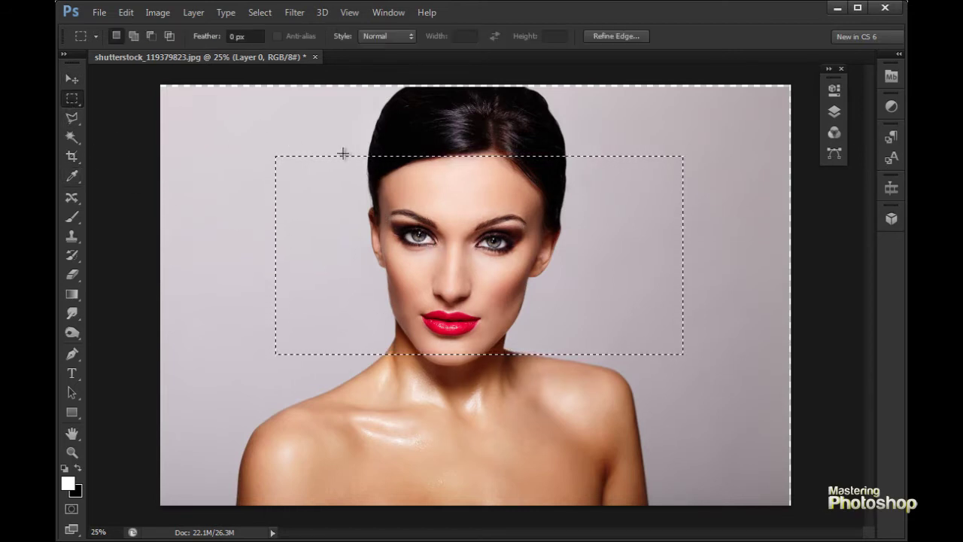
pyautogui.hotkey('ctrl', 'd')
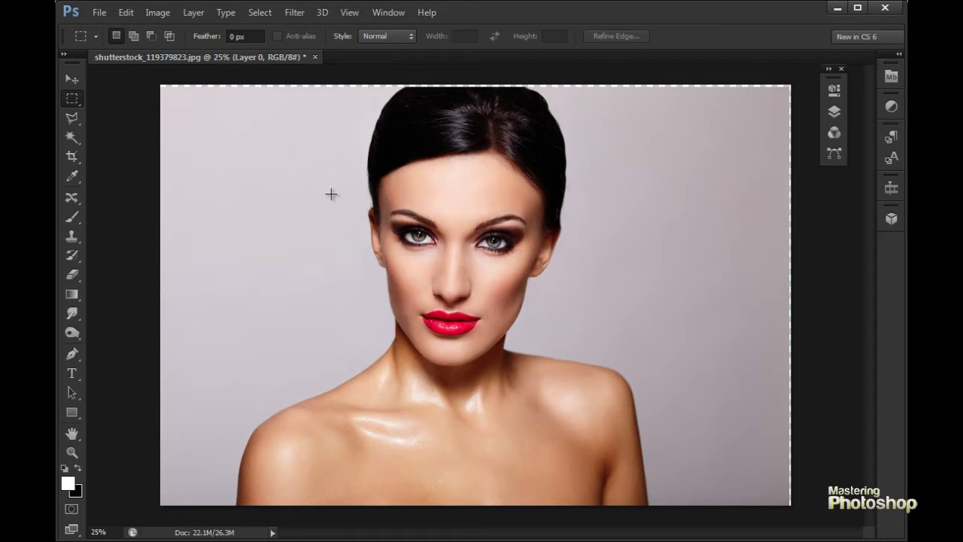
# Draw a rectangular selection over the background and upper face, and extend it with six overlapping rectangles around its edges.
pyautogui.moveTo(273, 122); pyautogui.dragTo(481, 284)
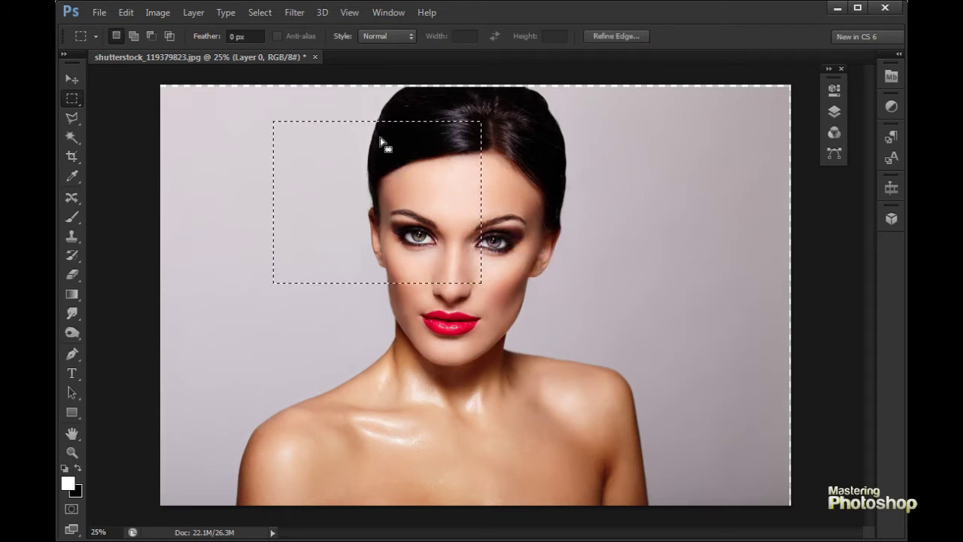
pyautogui.press('shift')
pyautogui.moveTo(202, 184); pyautogui.dragTo(308, 242)
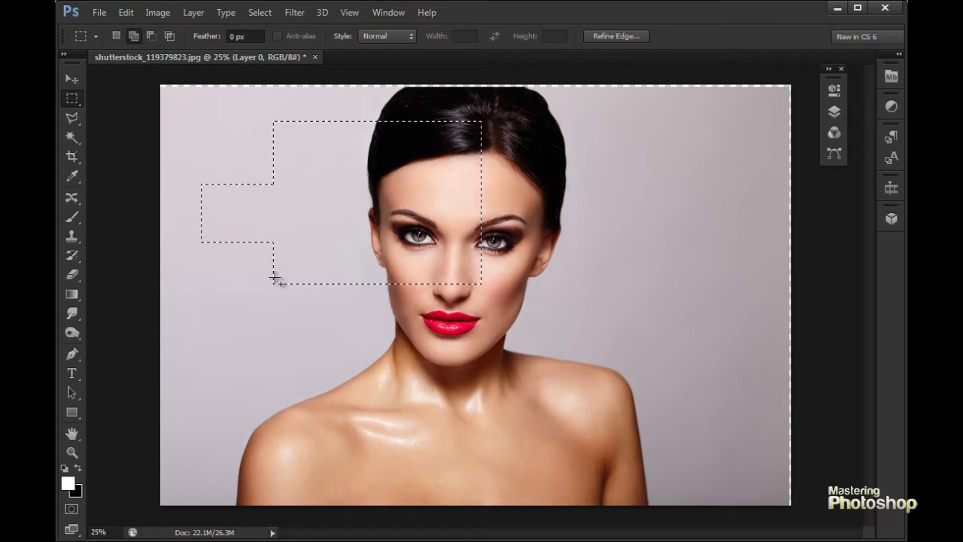
pyautogui.moveTo(224, 226); pyautogui.dragTo(301, 305)
pyautogui.moveTo(301, 259); pyautogui.dragTo(419, 347)
pyautogui.moveTo(412, 245); pyautogui.dragTo(523, 328)
pyautogui.moveTo(432, 170); pyautogui.dragTo(542, 232)
pyautogui.moveTo(424, 114); pyautogui.dragTo(535, 182)
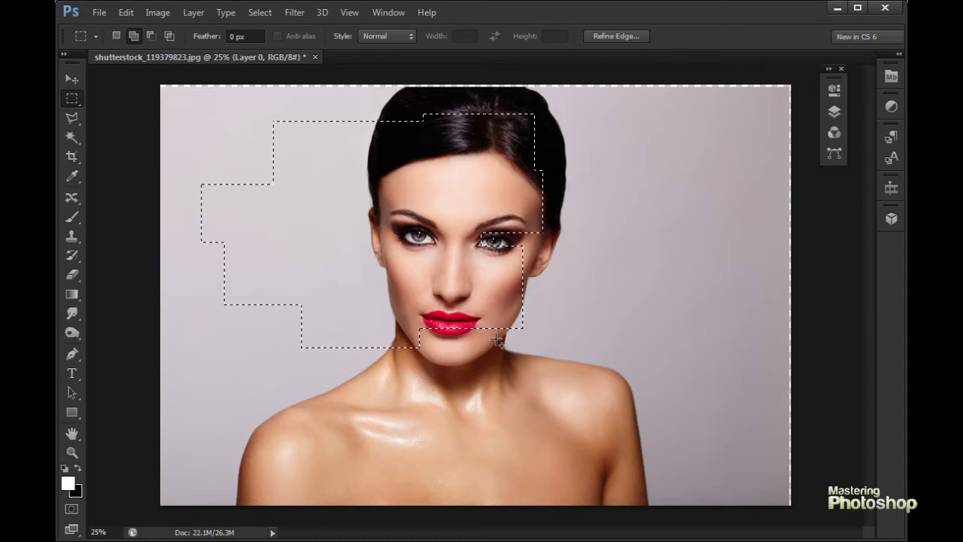
# Subtract several rectangles from the lower and right-hand parts of the stepped selection.
pyautogui.press('alt')
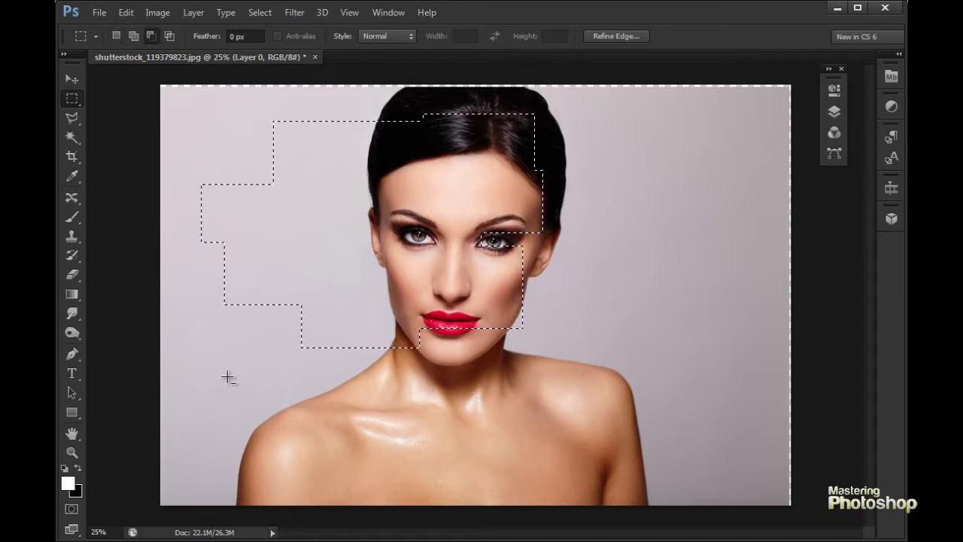
pyautogui.moveTo(251, 369); pyautogui.dragTo(299, 221)
pyautogui.moveTo(276, 387); pyautogui.dragTo(365, 257)
pyautogui.moveTo(326, 389); pyautogui.dragTo(522, 280)
pyautogui.moveTo(589, 153); pyautogui.dragTo(504, 297)
pyautogui.moveTo(572, 98); pyautogui.dragTo(468, 217)
pyautogui.moveTo(568, 212); pyautogui.dragTo(449, 301)
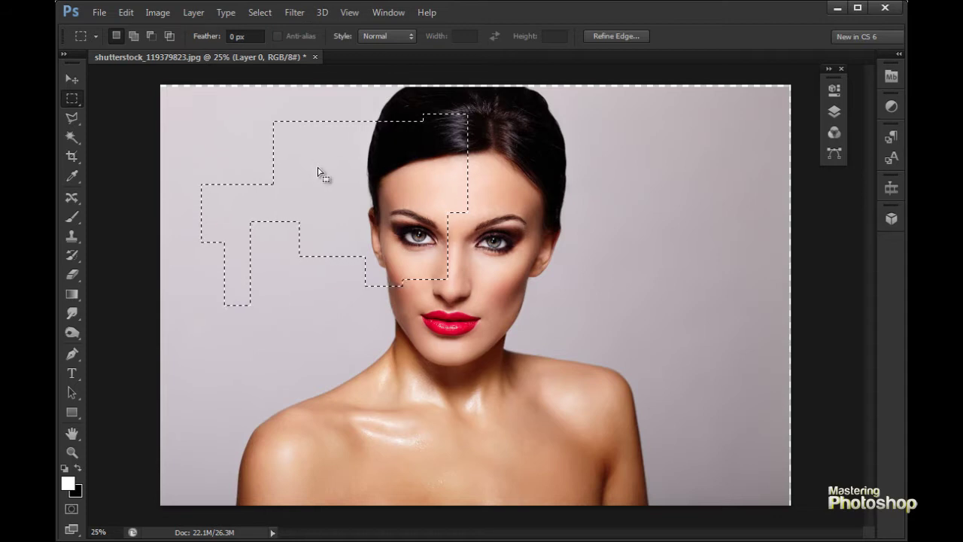
# Move the stepped selection outline across to the other side of the face and deselect it.
pyautogui.moveTo(317, 168); pyautogui.dragTo(582, 166)
pyautogui.hotkey('ctrl', 'd')
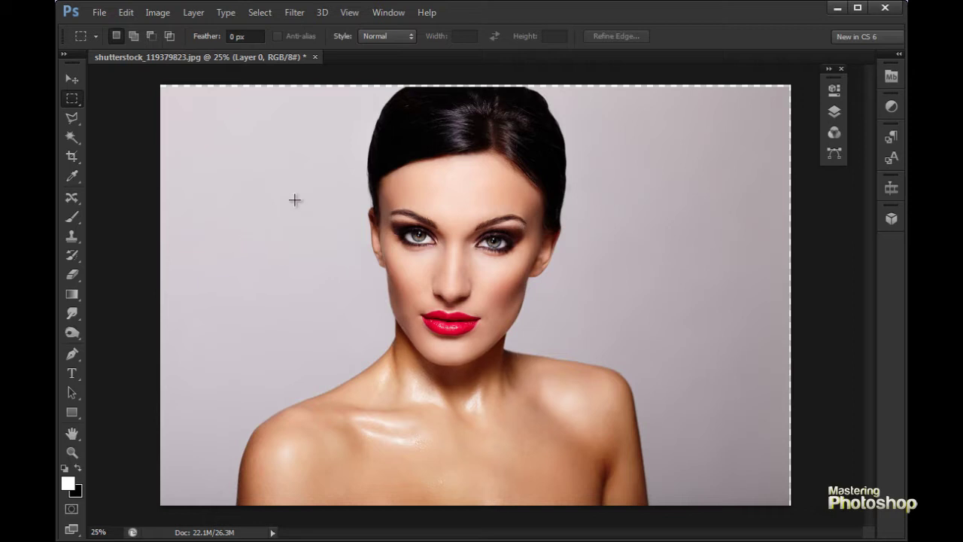
# Draw a circular selection overlapping the background and face with the Elliptical Marquee, and clear it.
pyautogui.rightClick(75, 106)
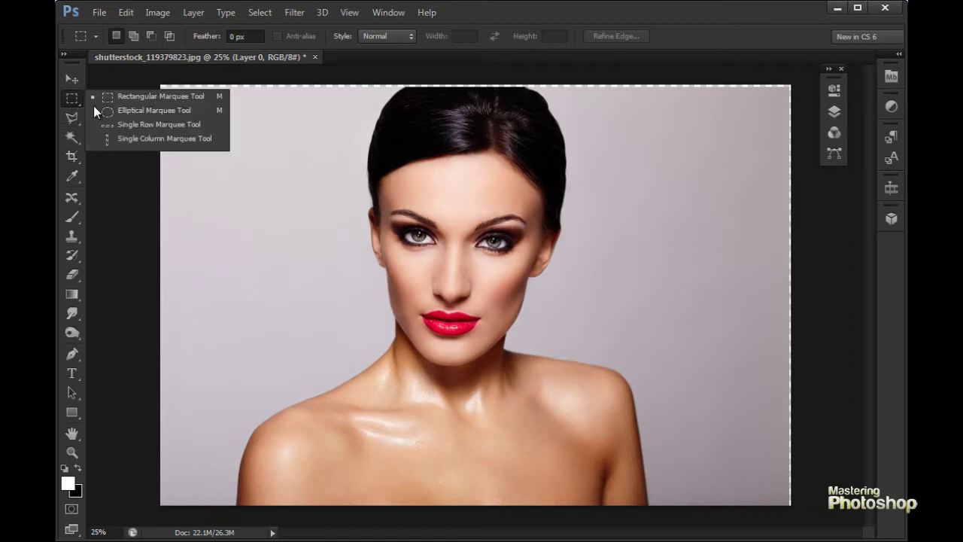
pyautogui.click(136, 113)
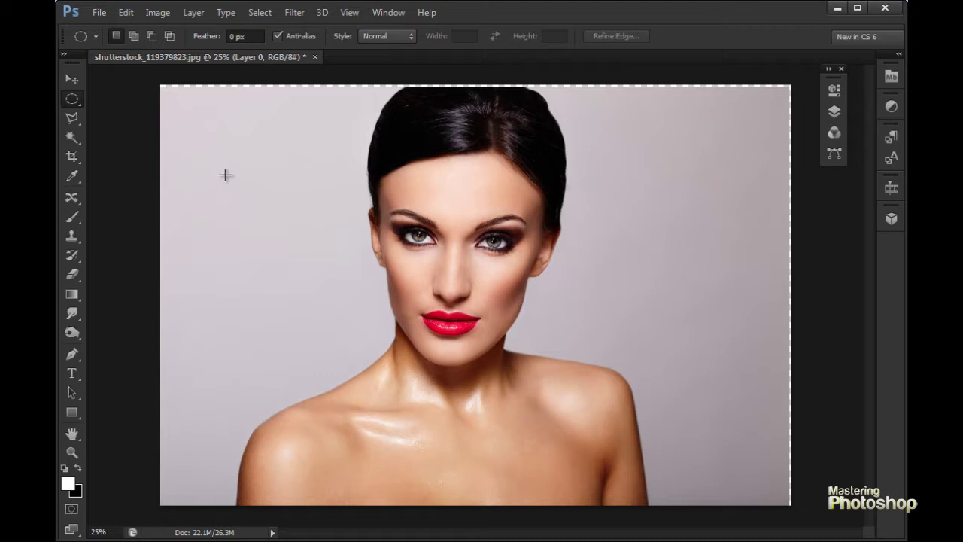
pyautogui.moveTo(223, 178); pyautogui.dragTo(278, 245)
pyautogui.moveTo(410, 337); pyautogui.dragTo(475, 392)
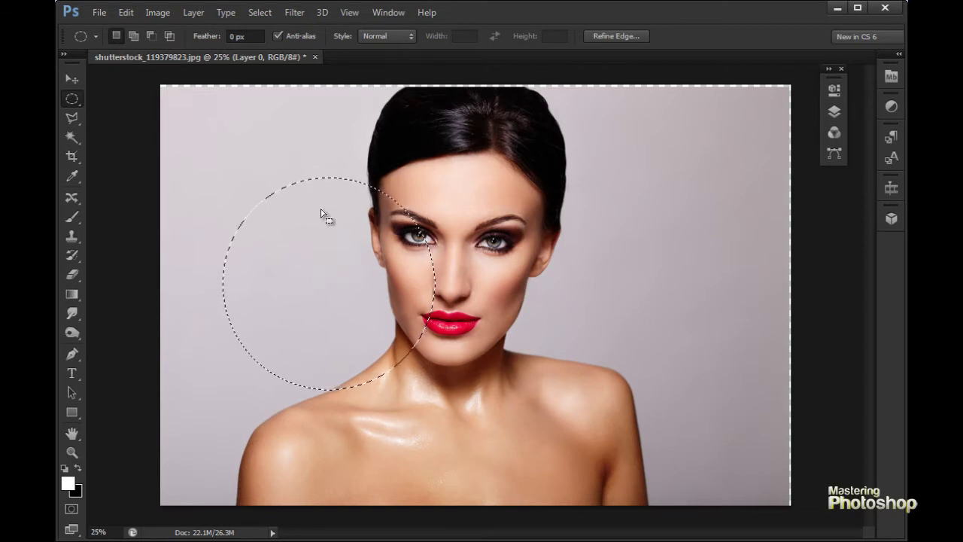
pyautogui.click(297, 211)
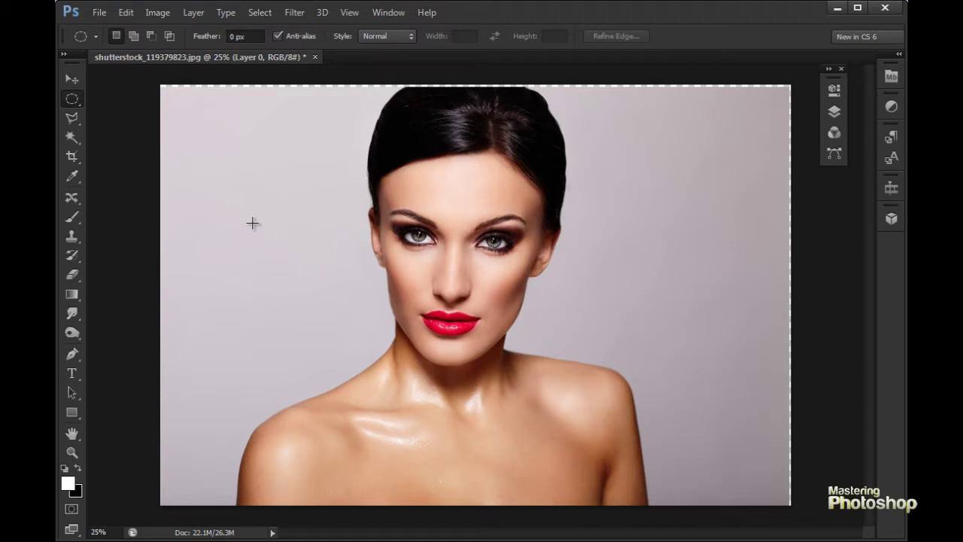
# Draw a wide elliptical selection over the face and shoulders, and add overlapping ellipses around its edge for a cloud-like outline.
pyautogui.moveTo(265, 221); pyautogui.dragTo(650, 401)
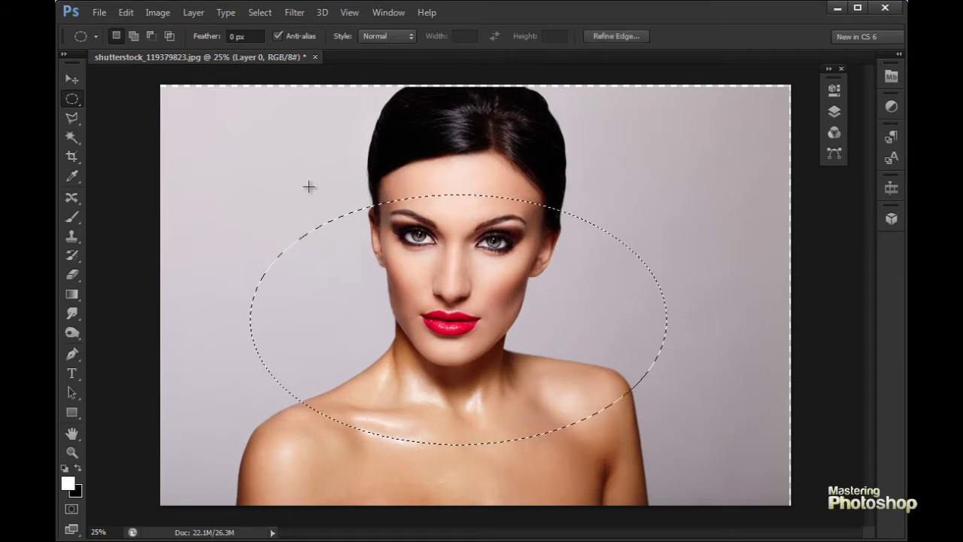
pyautogui.press('shift')
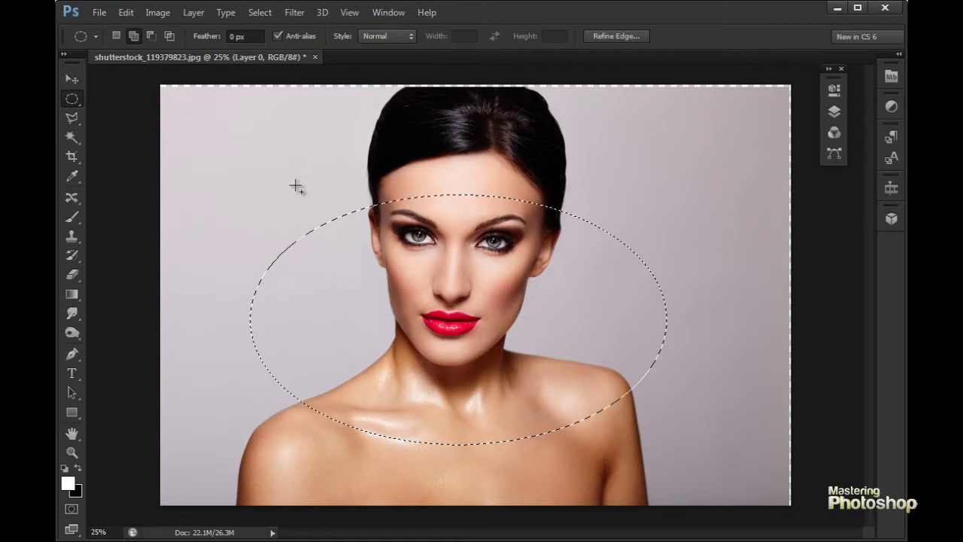
pyautogui.moveTo(263, 170); pyautogui.dragTo(528, 245)
pyautogui.moveTo(480, 152); pyautogui.dragTo(619, 251)
pyautogui.moveTo(580, 186); pyautogui.dragTo(710, 307)
pyautogui.moveTo(625, 261); pyautogui.dragTo(722, 363)
pyautogui.moveTo(514, 291); pyautogui.dragTo(697, 415)
pyautogui.moveTo(352, 373); pyautogui.dragTo(502, 454)
pyautogui.moveTo(225, 358); pyautogui.dragTo(307, 440)
pyautogui.moveTo(419, 417); pyautogui.dragTo(567, 470)
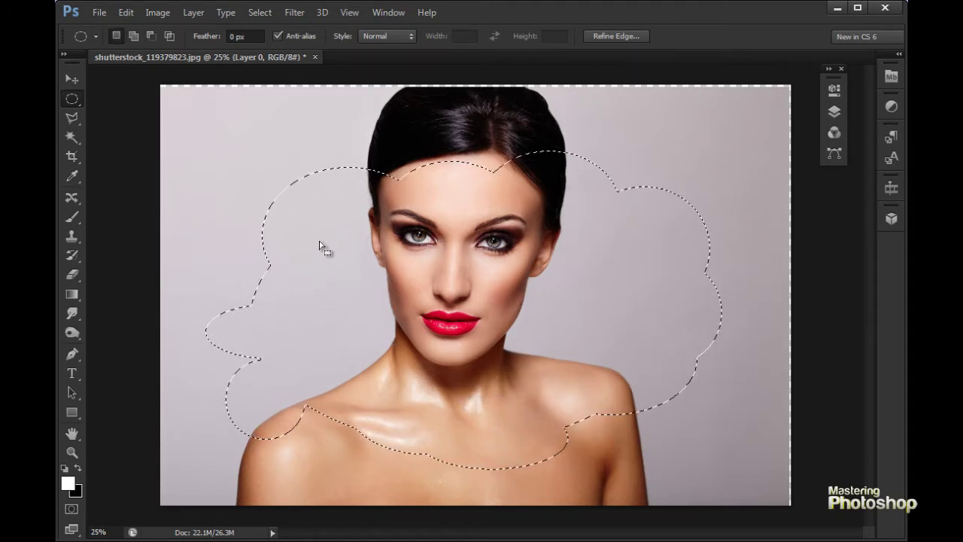
# Subtract several ellipses from the upper and side edges of the cloud-shaped selection.
pyautogui.press('alt')
pyautogui.moveTo(244, 139); pyautogui.dragTo(557, 218)
pyautogui.moveTo(508, 117); pyautogui.dragTo(720, 265)
pyautogui.moveTo(611, 244); pyautogui.dragTo(716, 348)
pyautogui.moveTo(243, 208); pyautogui.dragTo(290, 376)
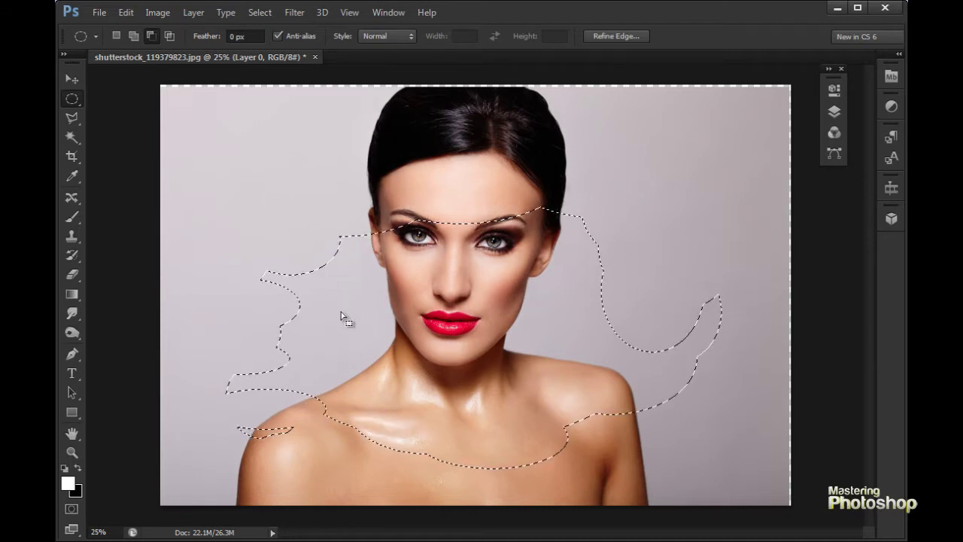
# Add rectangular areas to the curved selection over the face and background with the Rectangular Marquee, and deselect everything.
pyautogui.rightClick(72, 101)
pyautogui.click(124, 97)
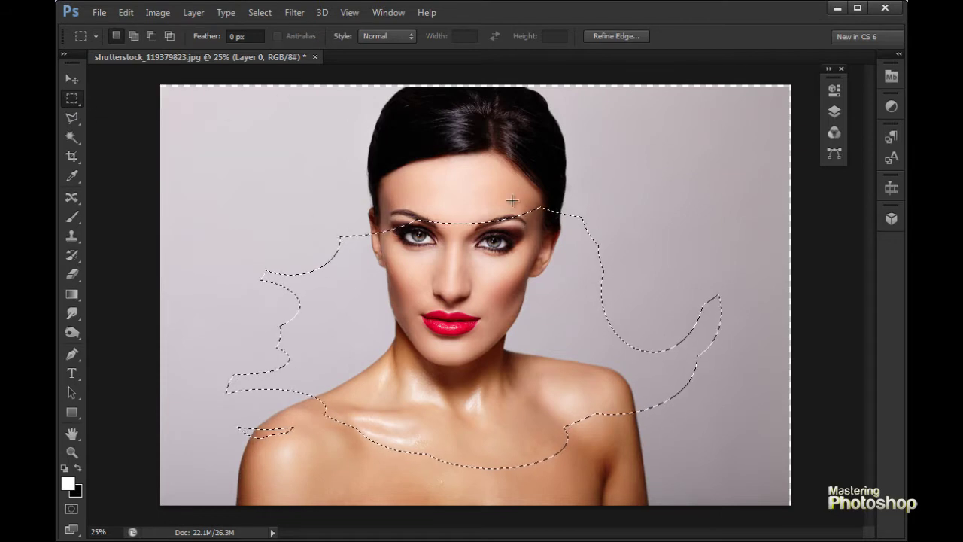
pyautogui.moveTo(335, 161); pyautogui.dragTo(495, 292)
pyautogui.moveTo(608, 164); pyautogui.dragTo(431, 291)
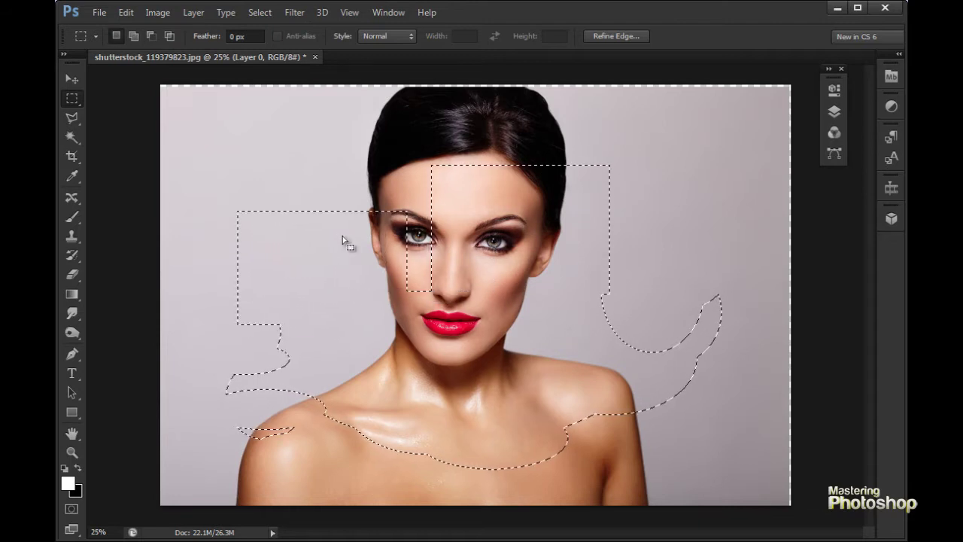
pyautogui.hotkey('ctrl', 'd')
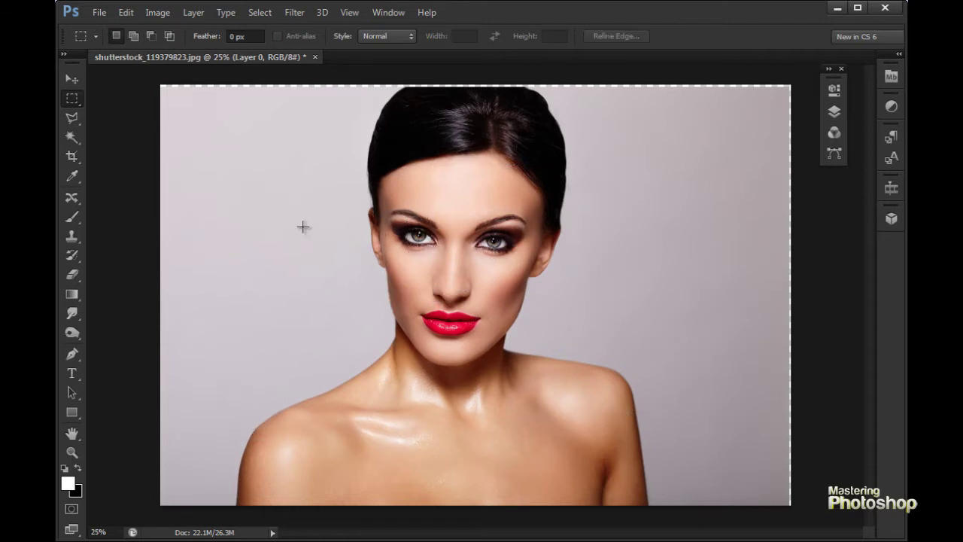
# Draw a rectangular selection over the background and one side of the face with the Rectangular Marquee, and clear it.
pyautogui.rightClick(69, 103)
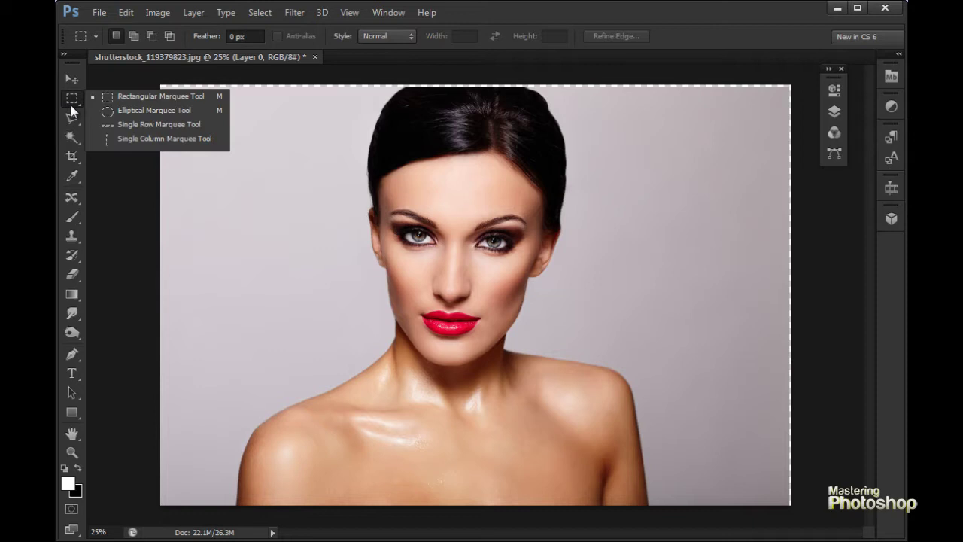
pyautogui.click(110, 97)
pyautogui.moveTo(229, 142); pyautogui.dragTo(500, 354)
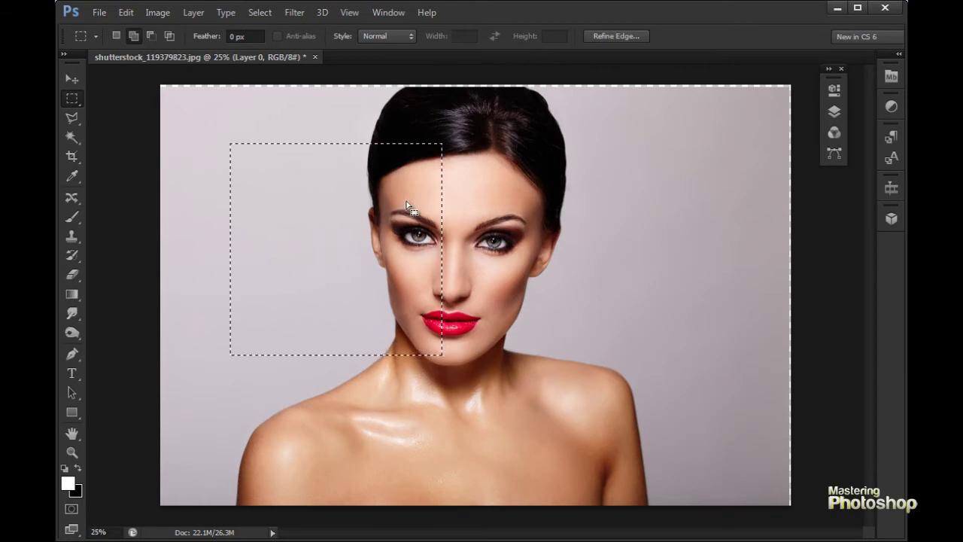
pyautogui.click(409, 277)
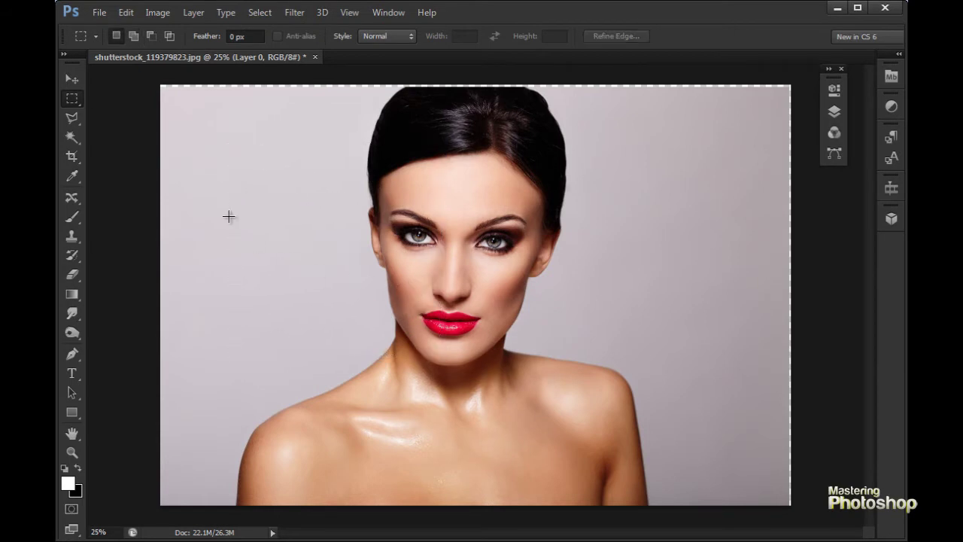
# Select a single pixel row across the forehead with the Single Row Marquee.
pyautogui.rightClick(72, 103)
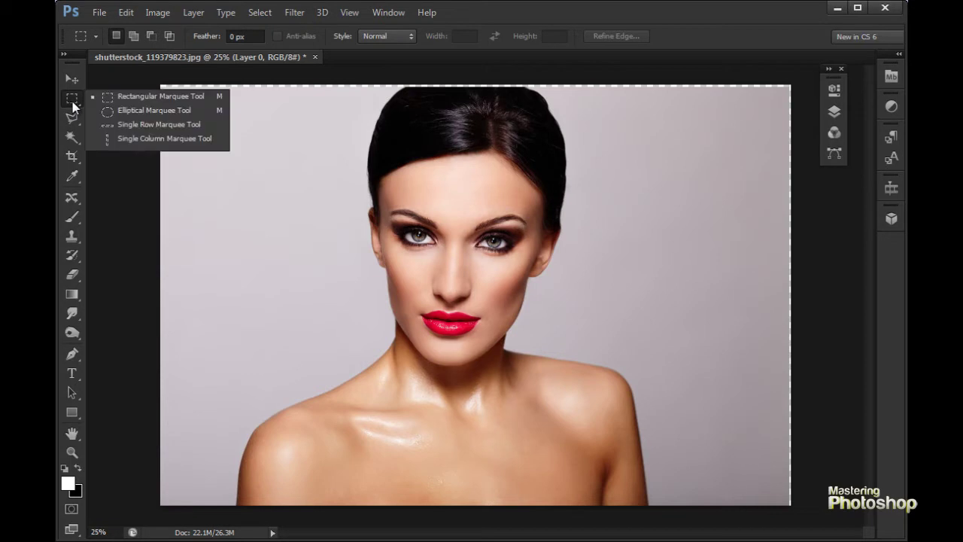
pyautogui.click(152, 127)
pyautogui.click(288, 188)
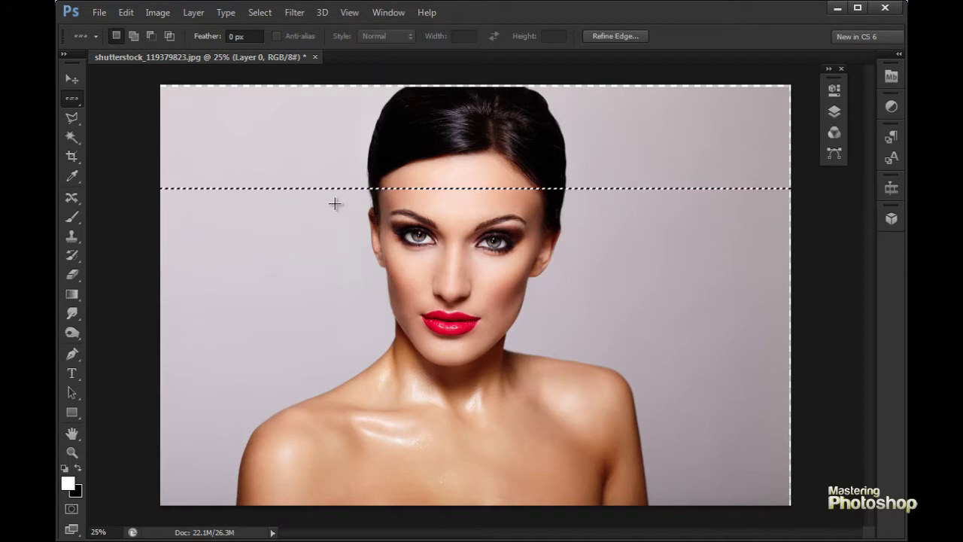
pyautogui.keyDown('ctrl'); pyautogui.click(348, 206); pyautogui.keyUp('ctrl')
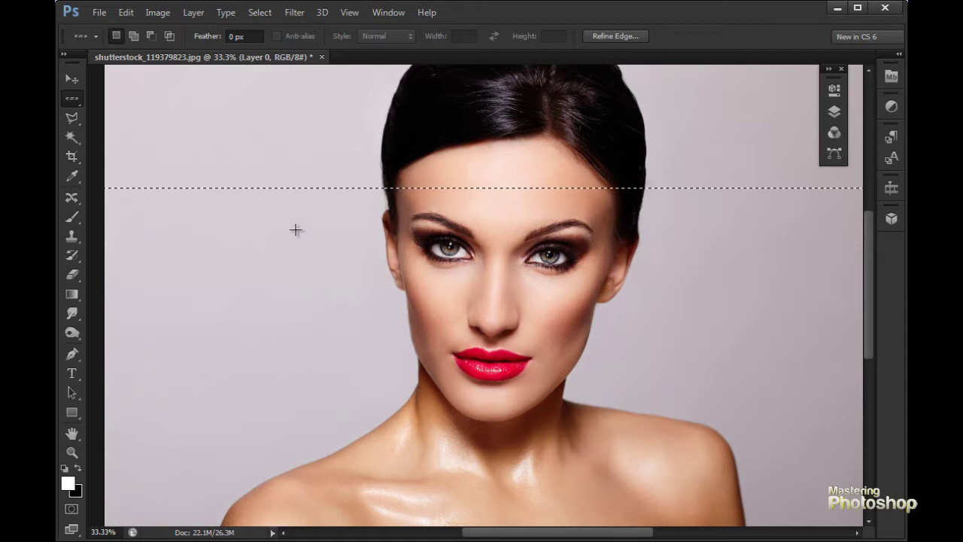
# Select a single pixel column in the background left of the face with the Single Column Marquee, and clear it.
pyautogui.click(71, 98)
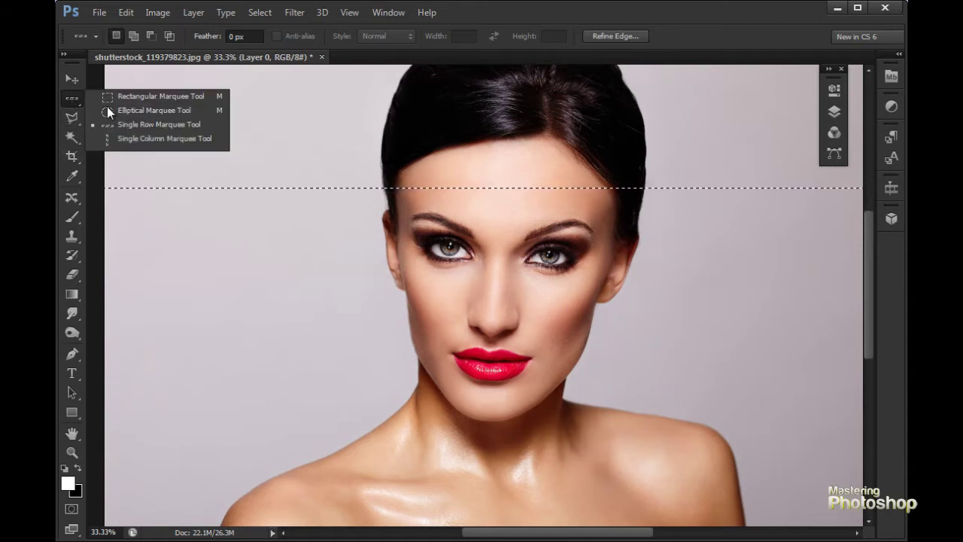
pyautogui.click(129, 140)
pyautogui.click(308, 243)
pyautogui.hotkey('ctrl', '-')
pyautogui.hotkey('ctrl', '-')
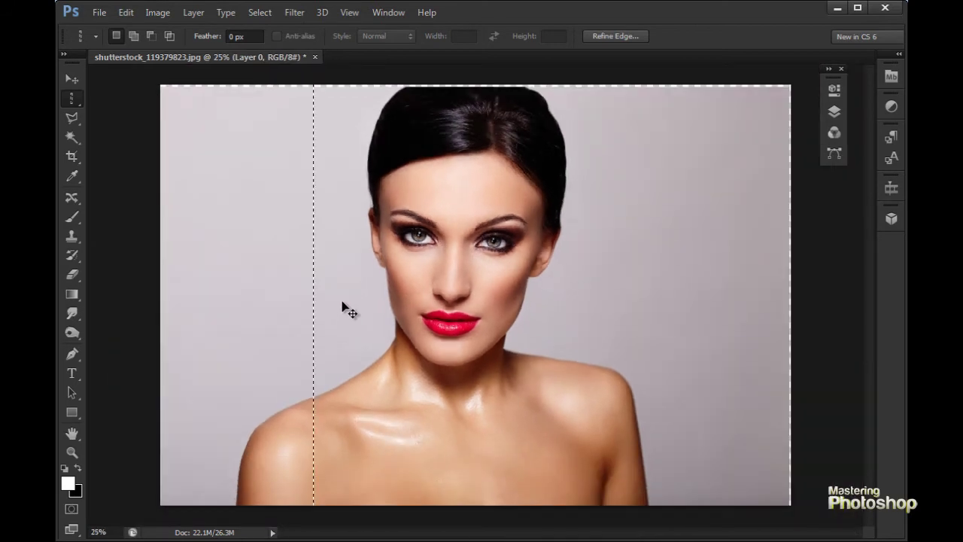
pyautogui.moveTo(330, 273); pyautogui.dragTo(628, 290)
pyautogui.click(334, 261)
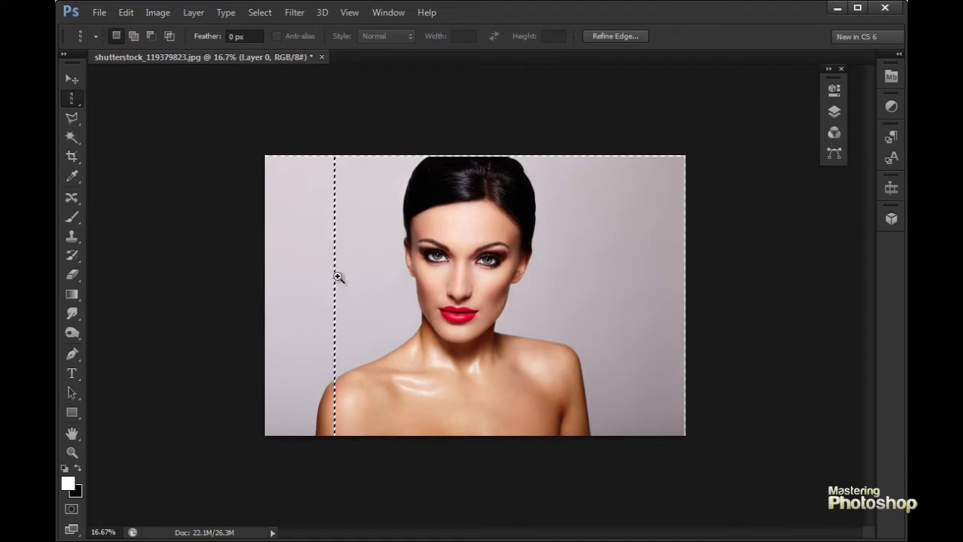
pyautogui.hotkey('ctrl', '+')
pyautogui.hotkey('ctrl', 'd')
# Place two more single-column selections one after another in the background left of the face, and deselect.
pyautogui.click(265, 233)
pyautogui.click(320, 234)
pyautogui.hotkey('ctrl', 'd')
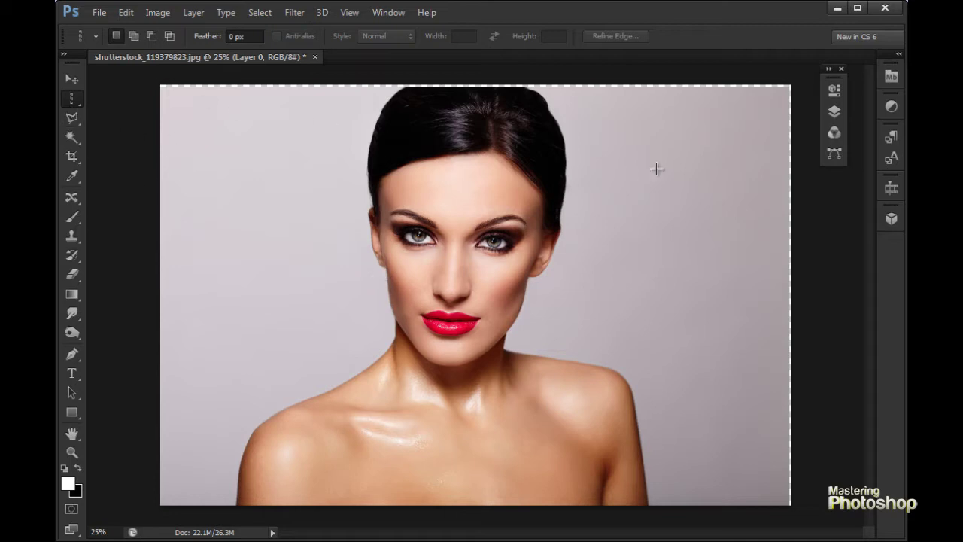
# Switch from the marquee tools to the lasso group and cycle through its variants to the freehand Lasso.
pyautogui.rightClick(71, 103)
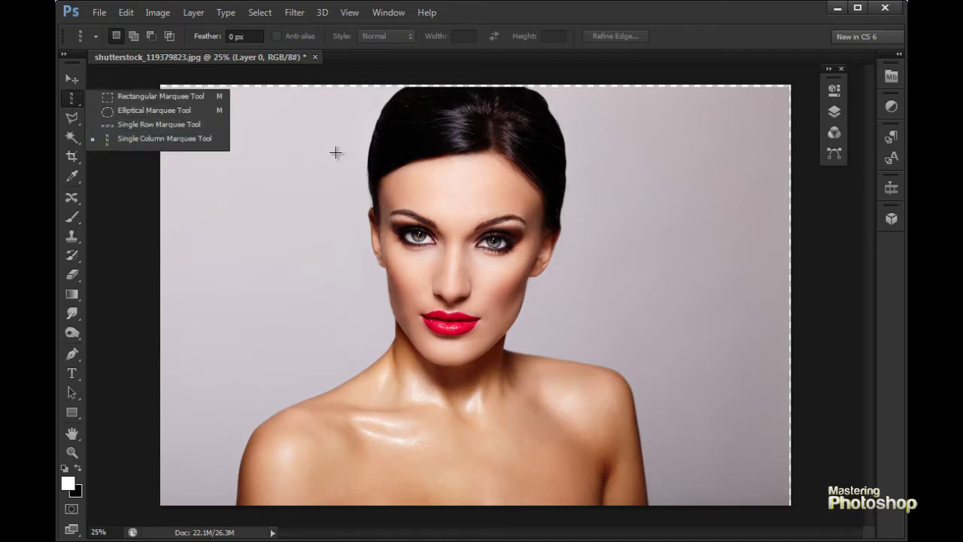
pyautogui.press('l')
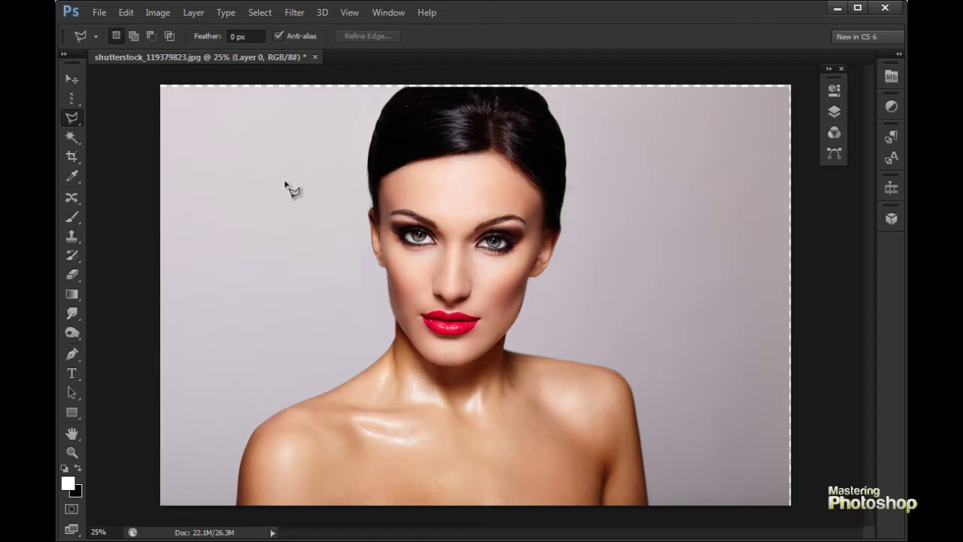
pyautogui.click(66, 83)
pyautogui.press('l')
pyautogui.click(74, 119)
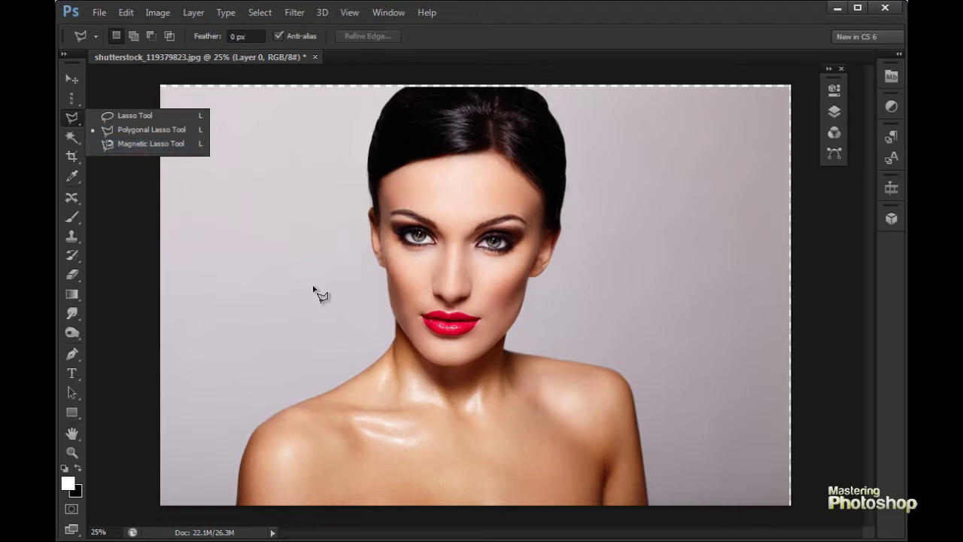
pyautogui.click(75, 123)
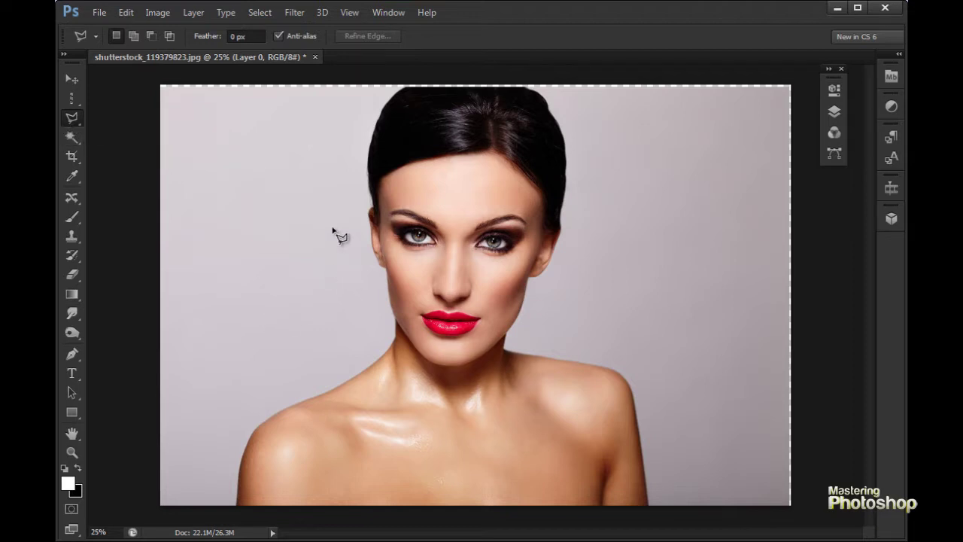
pyautogui.hotkey('shift', 'l')
pyautogui.hotkey('shift', 'l')
pyautogui.hotkey('shift', 'l')
pyautogui.hotkey('shift', 'l')
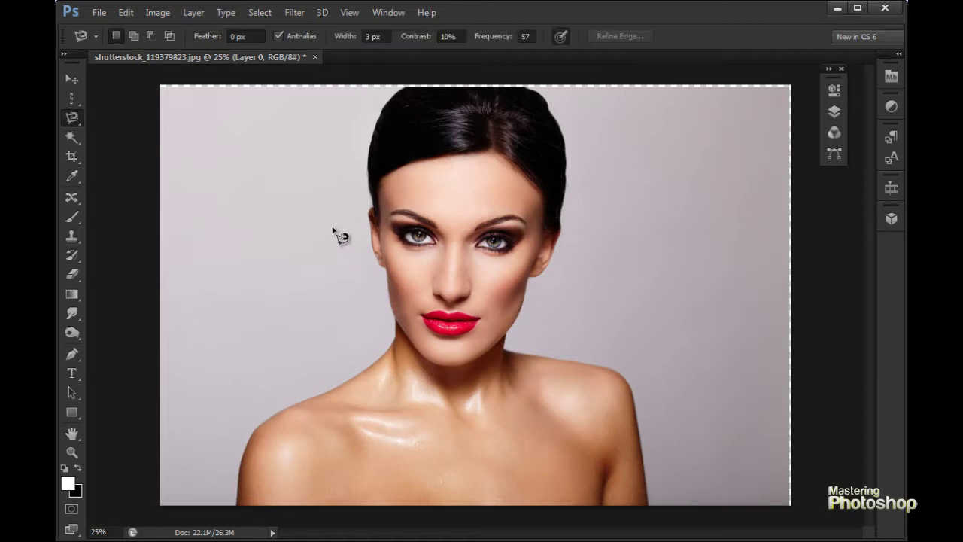
pyautogui.hotkey('shift', 'l')
pyautogui.hotkey('shift', 'l')
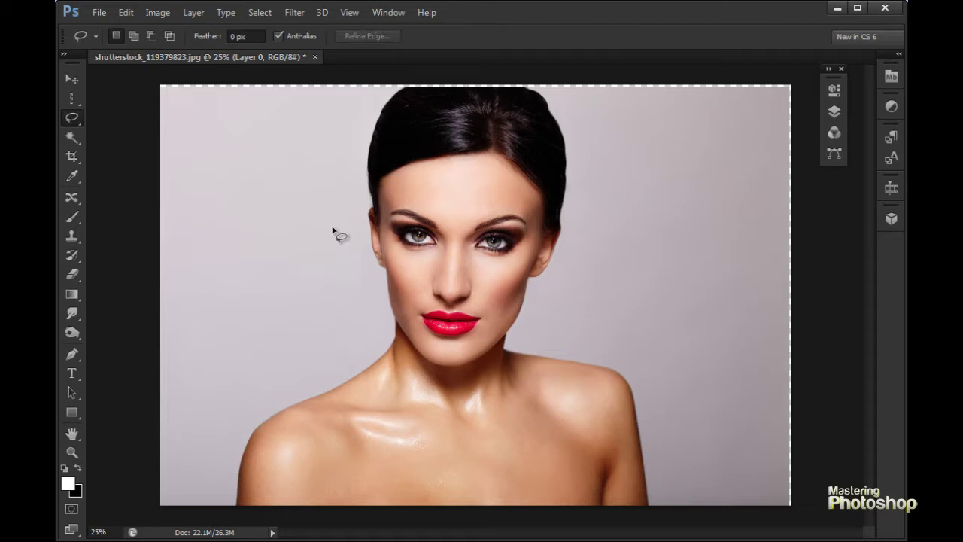
# Draw successive freehand Lasso selections over the left background and across the forehead, and clear the selection.
pyautogui.moveTo(319, 184)
pyautogui.mouseDown()
pyautogui.moveTo(382, 196)
pyautogui.moveTo(372, 323)
pyautogui.moveTo(279, 348)
pyautogui.moveTo(219, 248)
pyautogui.mouseUp()
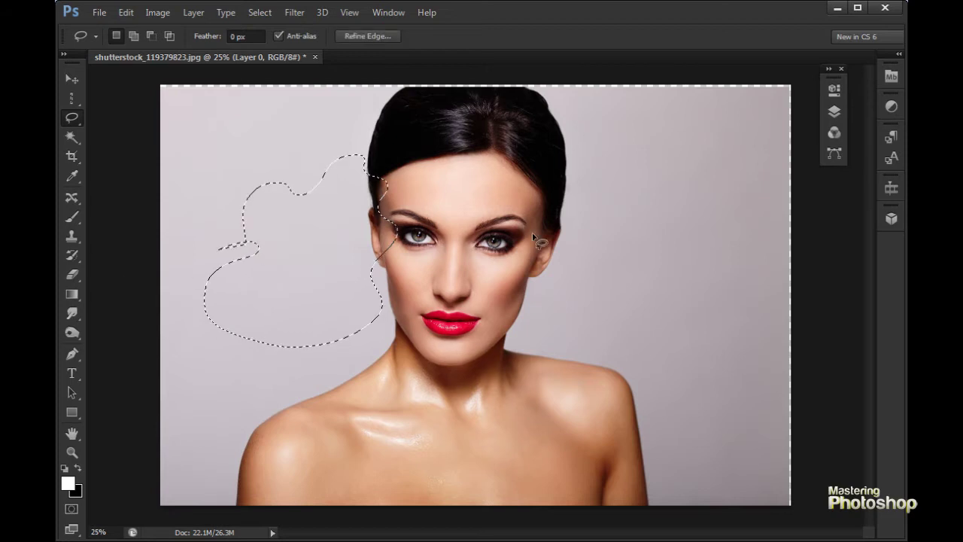
pyautogui.moveTo(558, 149)
pyautogui.mouseDown()
pyautogui.moveTo(554, 213)
pyautogui.moveTo(453, 134)
pyautogui.moveTo(558, 147)
pyautogui.mouseUp()
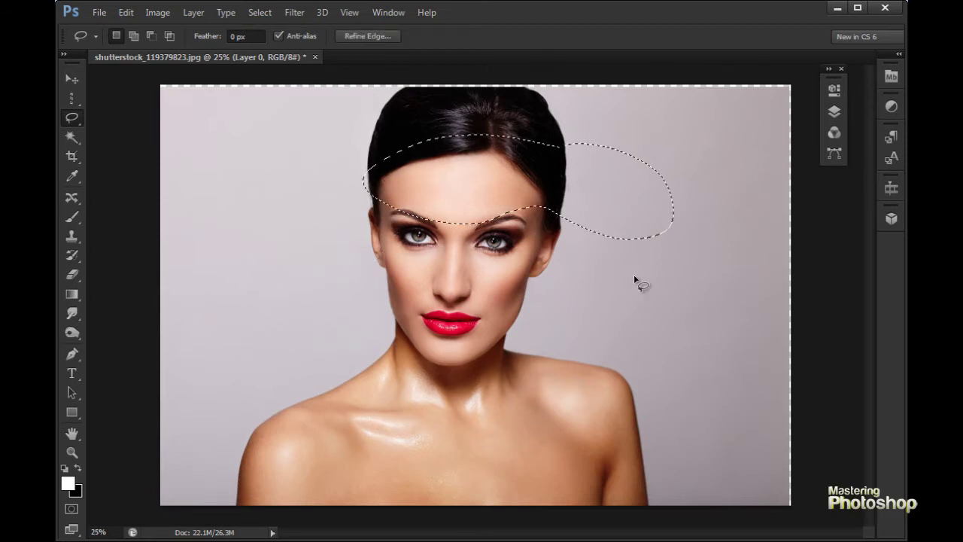
pyautogui.moveTo(620, 229)
pyautogui.mouseDown()
pyautogui.moveTo(662, 197)
pyautogui.moveTo(648, 209)
pyautogui.mouseUp()
pyautogui.click(667, 272)
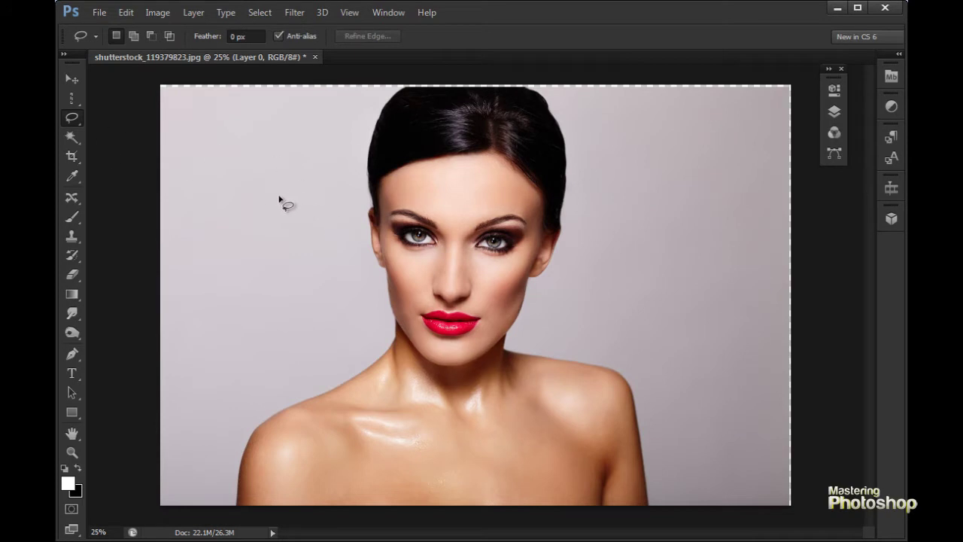
# Draw a freehand Lasso selection left of the face and reshape it by adding two overlapping areas and cutting away its lower-left part.
pyautogui.moveTo(287, 187)
pyautogui.mouseDown()
pyautogui.moveTo(208, 224)
pyautogui.moveTo(313, 191)
pyautogui.moveTo(277, 176)
pyautogui.mouseUp()
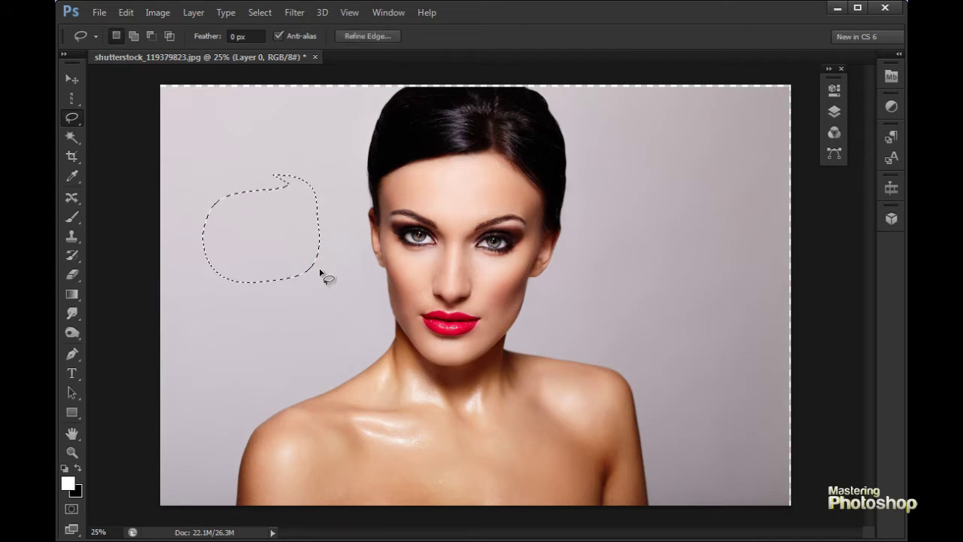
pyautogui.press('shift')
pyautogui.moveTo(296, 237)
pyautogui.mouseDown()
pyautogui.moveTo(262, 254)
pyautogui.moveTo(296, 339)
pyautogui.moveTo(241, 232)
pyautogui.mouseUp()
pyautogui.moveTo(323, 194)
pyautogui.mouseDown()
pyautogui.moveTo(337, 258)
pyautogui.moveTo(234, 212)
pyautogui.mouseUp()
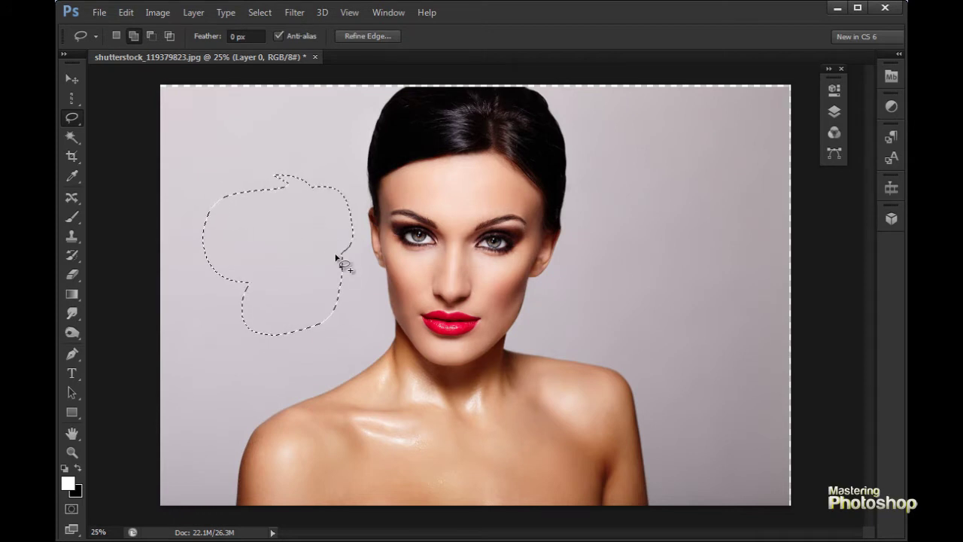
pyautogui.press('alt')
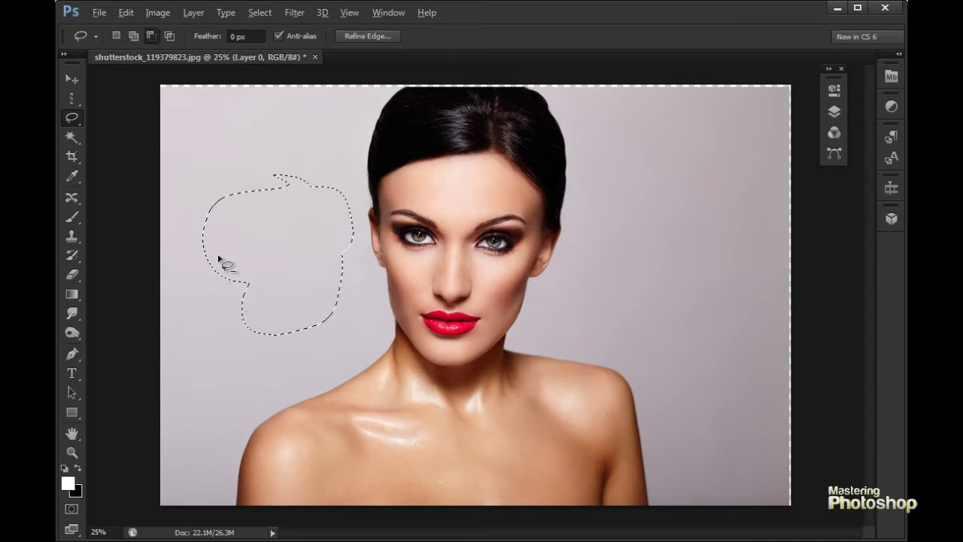
pyautogui.moveTo(222, 244)
pyautogui.mouseDown()
pyautogui.moveTo(196, 264)
pyautogui.moveTo(226, 328)
pyautogui.moveTo(247, 253)
pyautogui.moveTo(215, 245)
pyautogui.mouseUp()
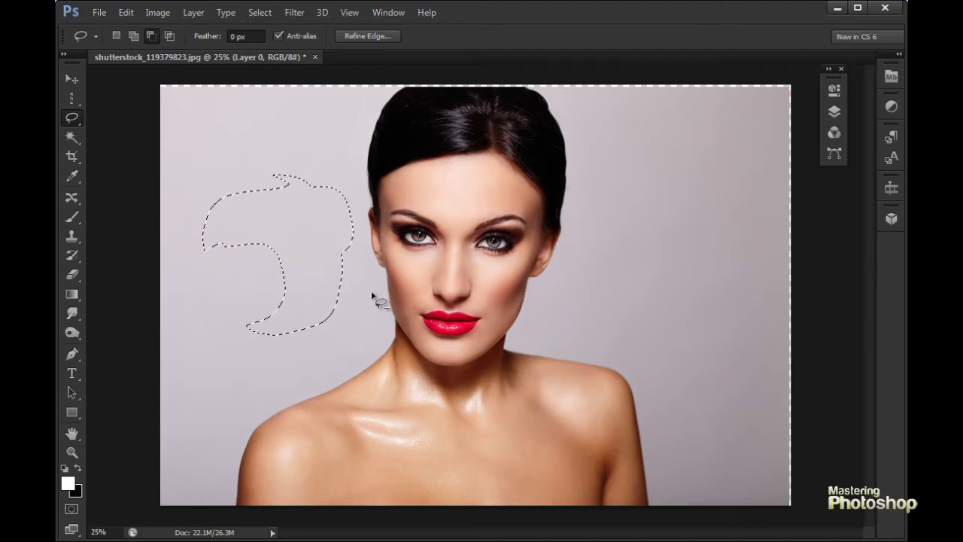
# Add four overlapping ellipses to the freehand selection with the Elliptical Marquee, and subtract two ellipses from its lower edge.
pyautogui.click(70, 97)
pyautogui.click(118, 111)
pyautogui.moveTo(234, 121); pyautogui.dragTo(380, 230)
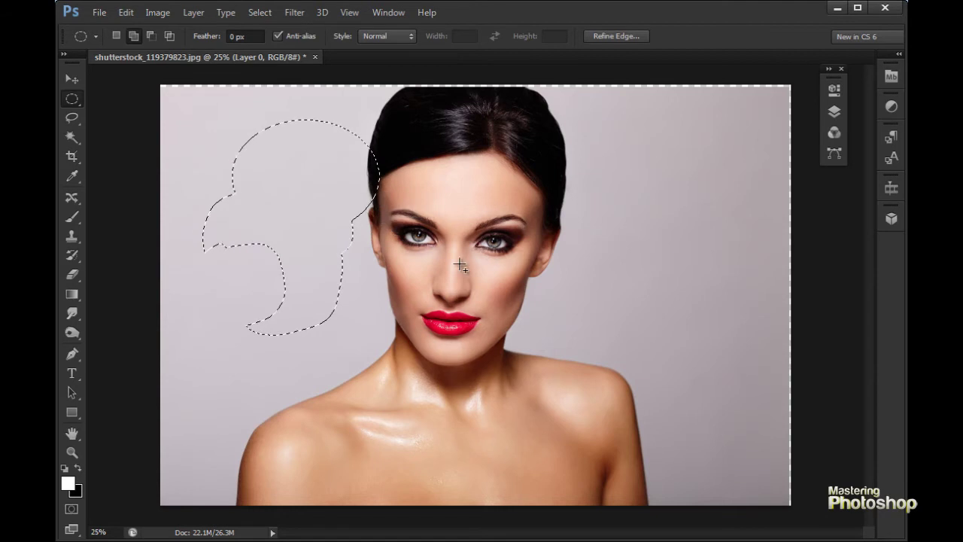
pyautogui.moveTo(197, 156); pyautogui.dragTo(325, 255)
pyautogui.moveTo(205, 227); pyautogui.dragTo(340, 303)
pyautogui.moveTo(247, 248); pyautogui.dragTo(389, 336)
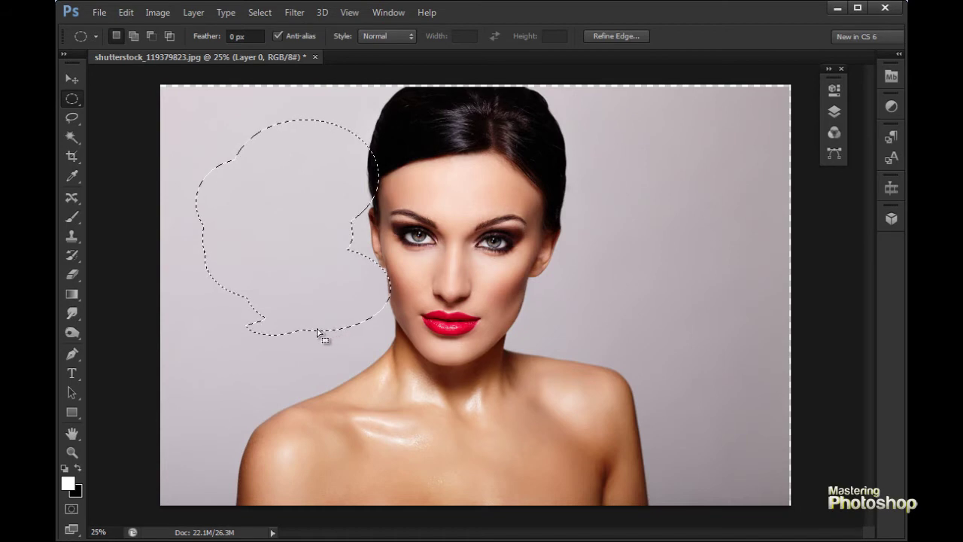
pyautogui.moveTo(211, 369); pyautogui.dragTo(314, 231)
pyautogui.moveTo(268, 370); pyautogui.dragTo(469, 242)
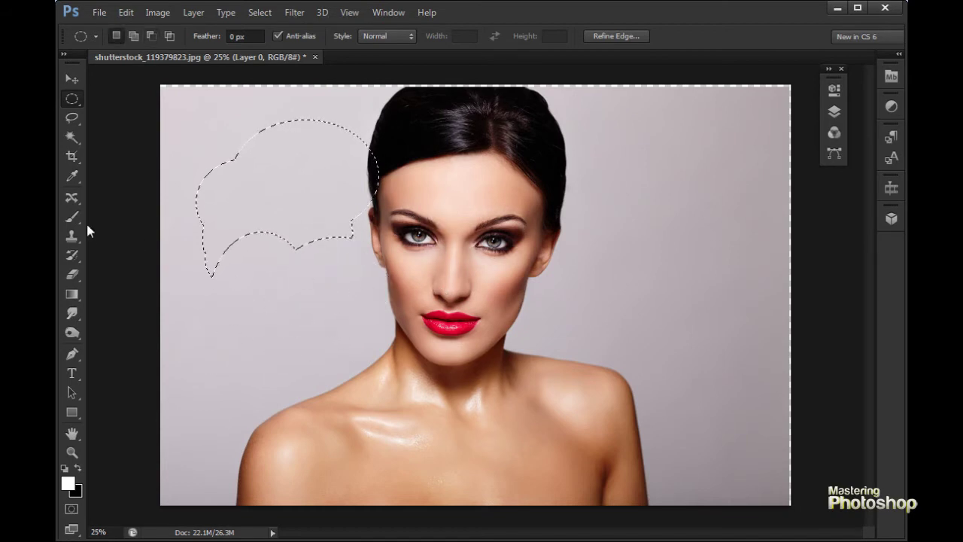
# Draw a straight-edged closed selection around the face and neck with the Polygonal Lasso.
pyautogui.click(73, 122)
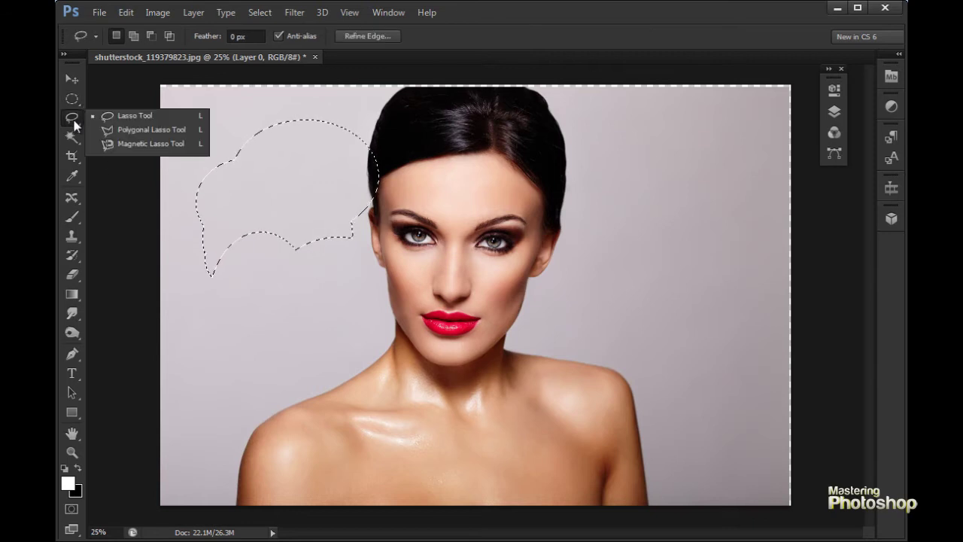
pyautogui.click(124, 135)
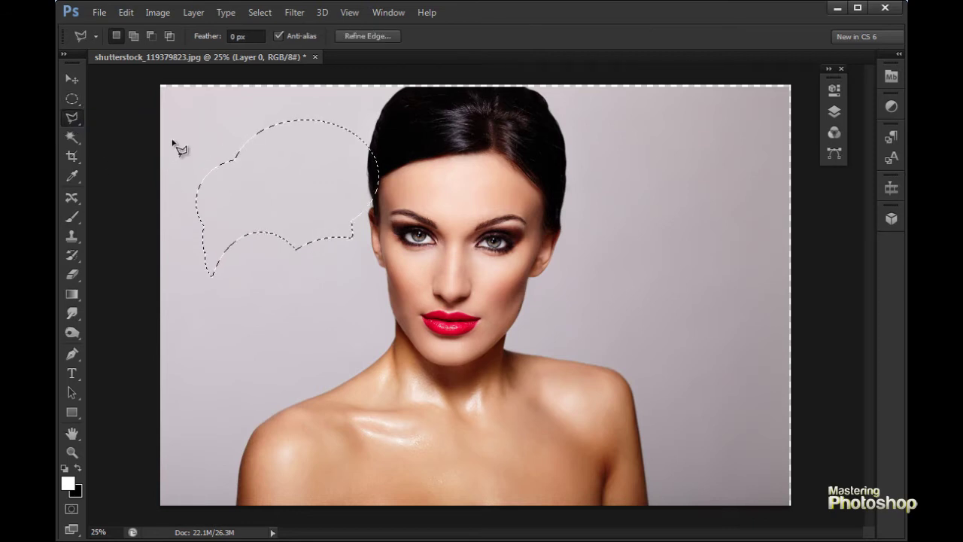
pyautogui.click(236, 303)
pyautogui.click(395, 103)
pyautogui.click(698, 257)
pyautogui.click(431, 380)
pyautogui.click(267, 341)
pyautogui.click(237, 305)
# Outline a five-cornered Polygonal Lasso selection across the face and shoulders, and deselect it.
pyautogui.click(203, 267)
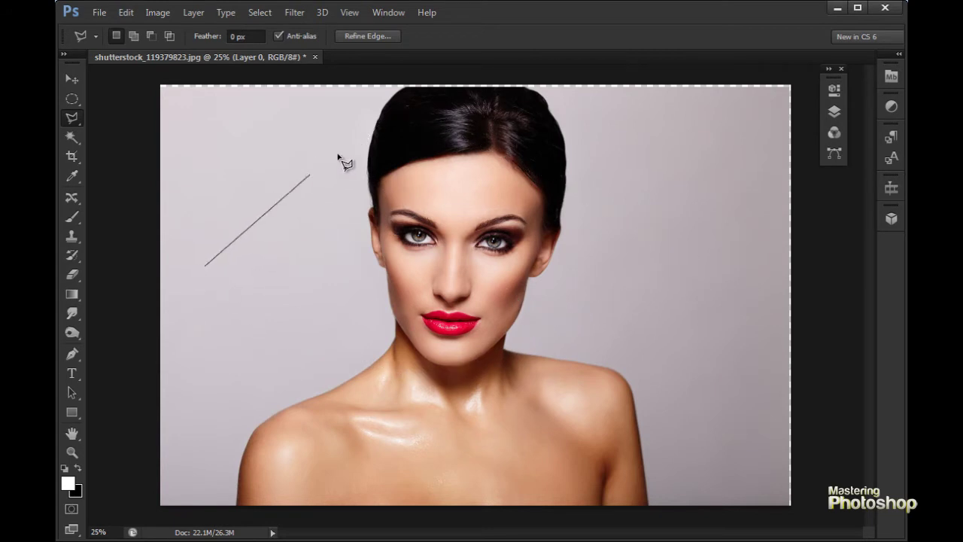
pyautogui.click(566, 135)
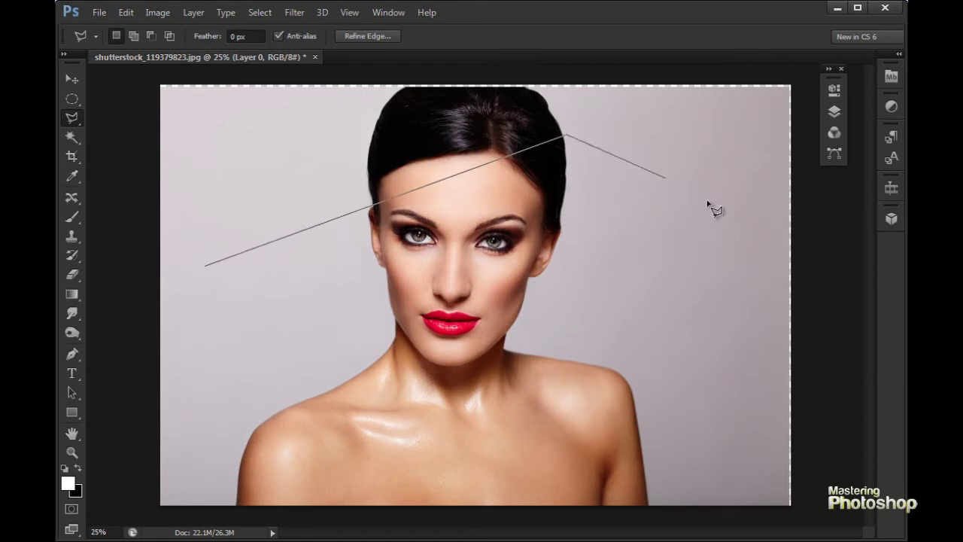
pyautogui.click(741, 265)
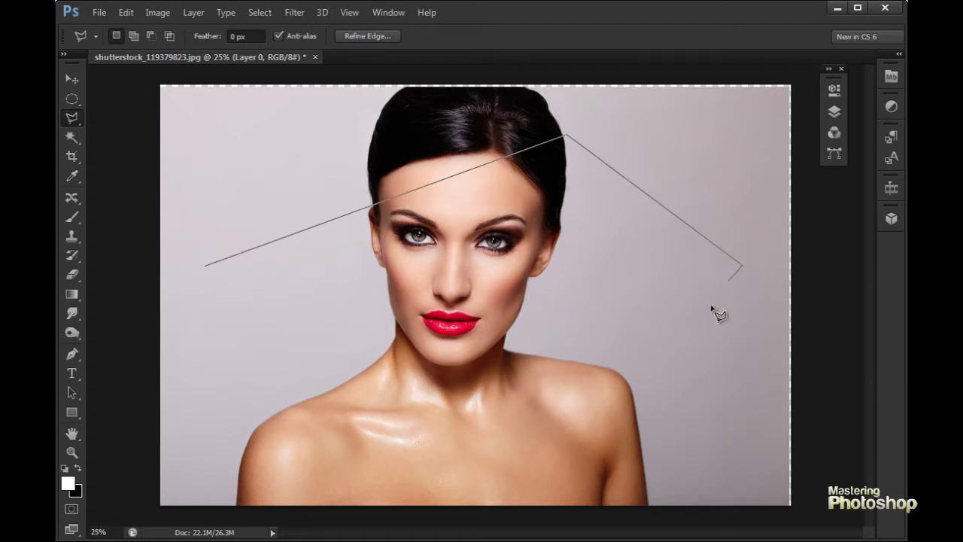
pyautogui.click(536, 458)
pyautogui.click(236, 350)
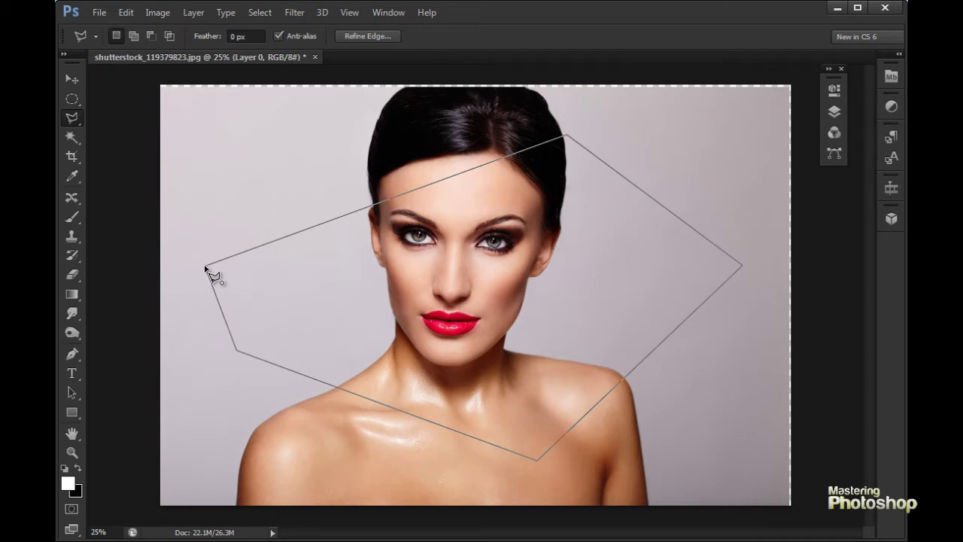
pyautogui.click(205, 267)
pyautogui.hotkey('ctrl', 'd')
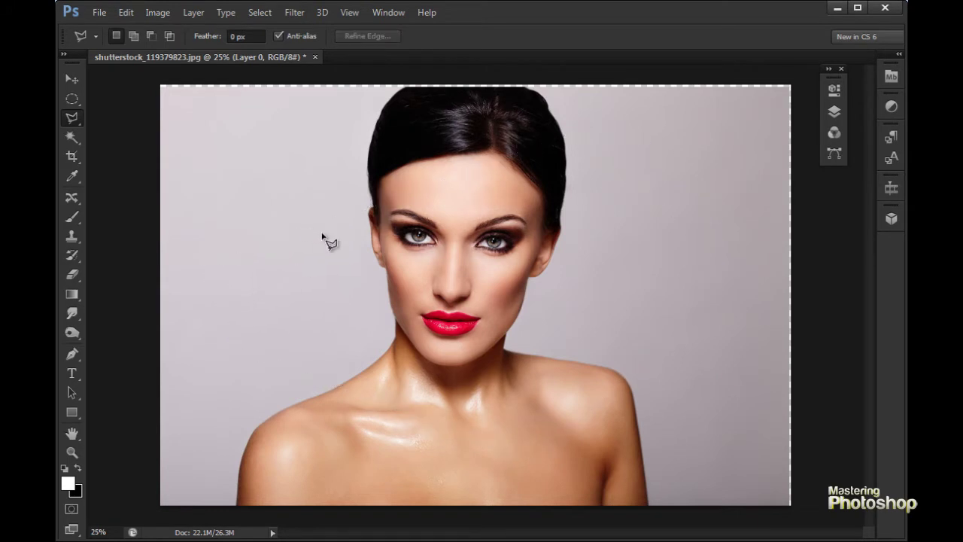
# Outline the face with one Polygonal Lasso selection that mixes straight segments and a freehand stretch across the shoulders, and deselect it.
pyautogui.click(223, 299)
pyautogui.click(267, 193)
pyautogui.click(445, 178)
pyautogui.click(644, 315)
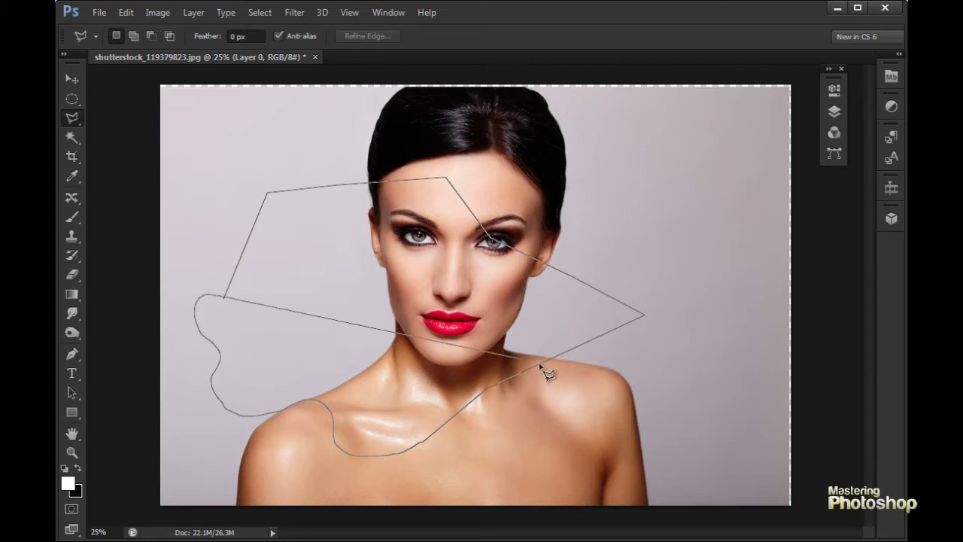
pyautogui.click(228, 298)
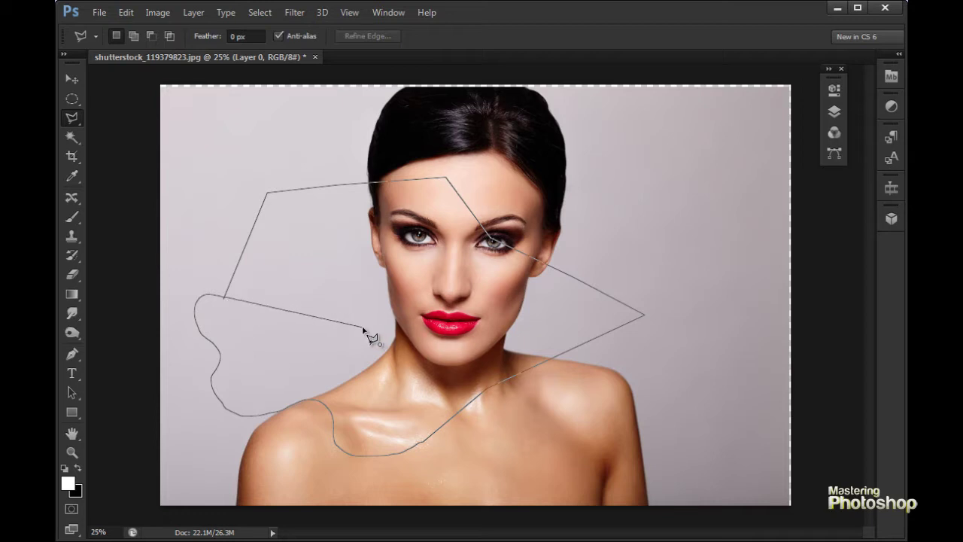
pyautogui.press('Return')
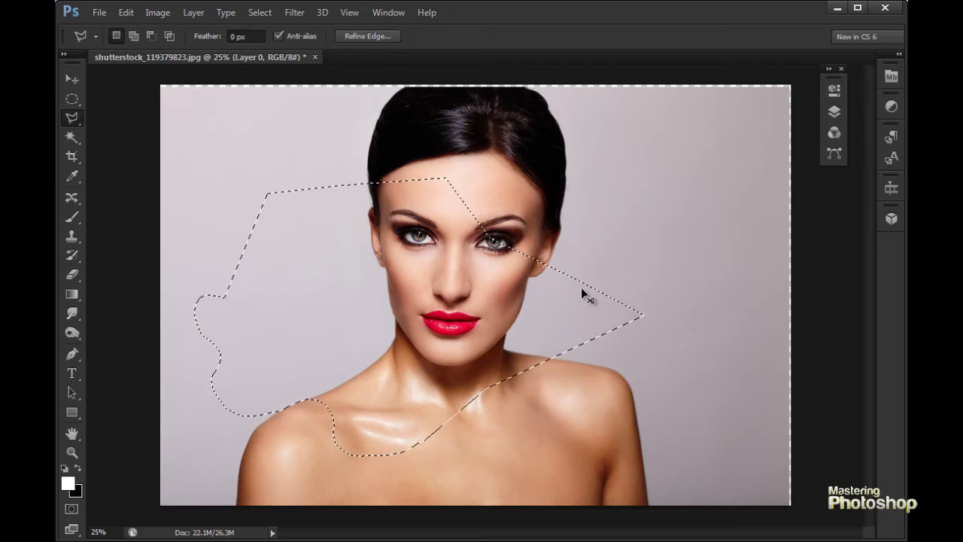
pyautogui.hotkey('ctrl', 'd')
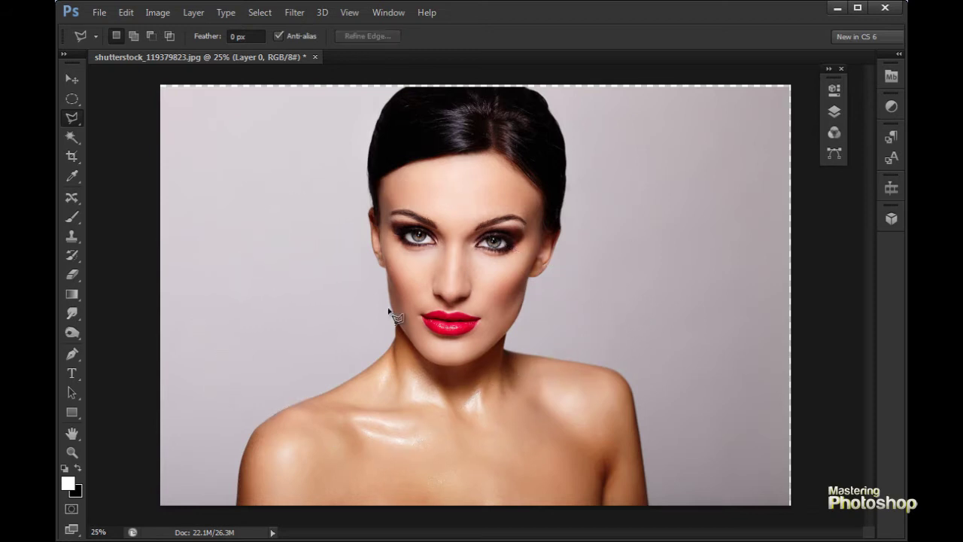
# Draw a many-sided, roughly oval Polygonal Lasso selection around the face and shoulders, and deselect it.
pyautogui.click(218, 323)
pyautogui.click(247, 195)
pyautogui.click(332, 169)
pyautogui.click(475, 162)
pyautogui.click(641, 183)
pyautogui.click(732, 276)
pyautogui.click(650, 450)
pyautogui.click(517, 486)
pyautogui.click(372, 460)
pyautogui.click(226, 379)
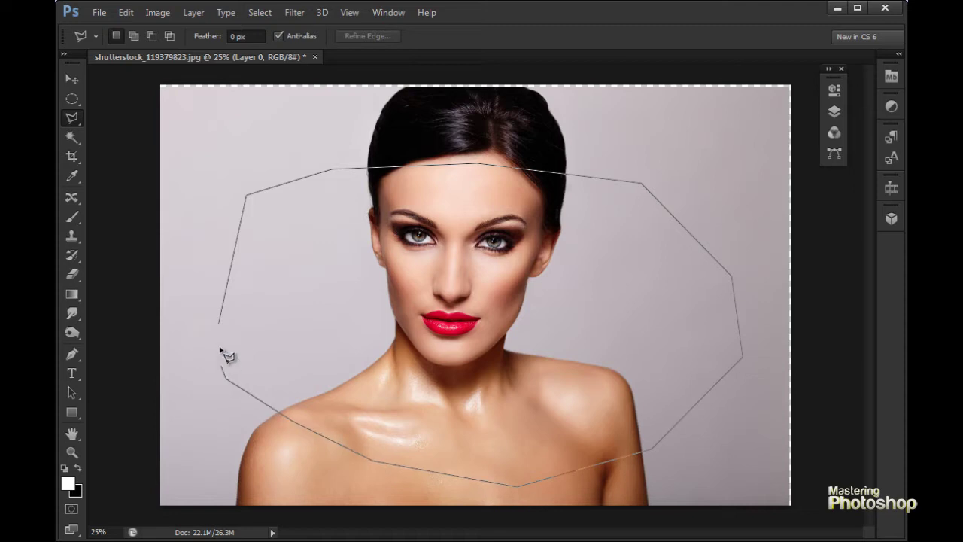
pyautogui.click(273, 342)
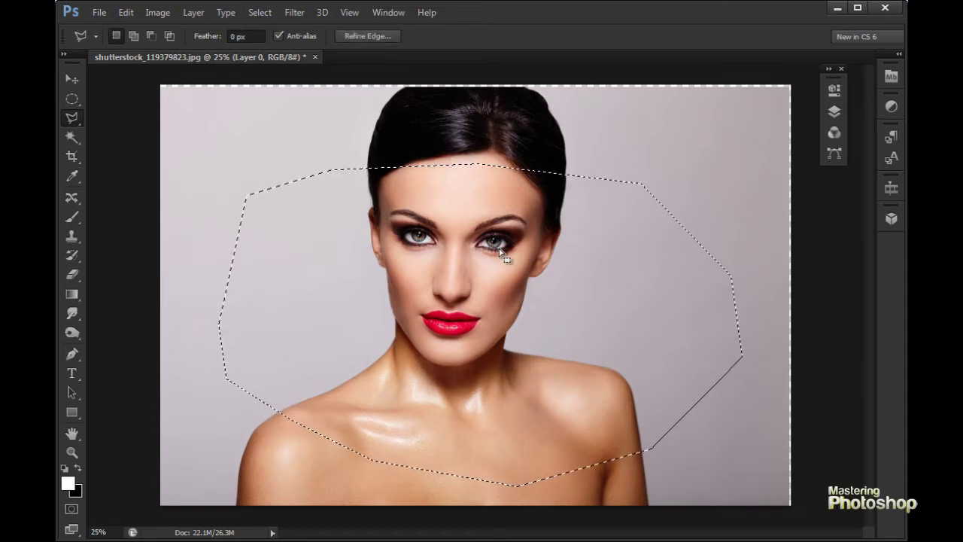
pyautogui.hotkey('ctrl', 'd')
# Outline the face with straight Polygonal Lasso segments above and a wavy freehand edge across the shoulders, closing it beside the left cheek.
pyautogui.click(254, 269)
pyautogui.click(291, 167)
pyautogui.click(403, 145)
pyautogui.click(537, 147)
pyautogui.click(660, 197)
pyautogui.click(726, 297)
pyautogui.click(631, 406)
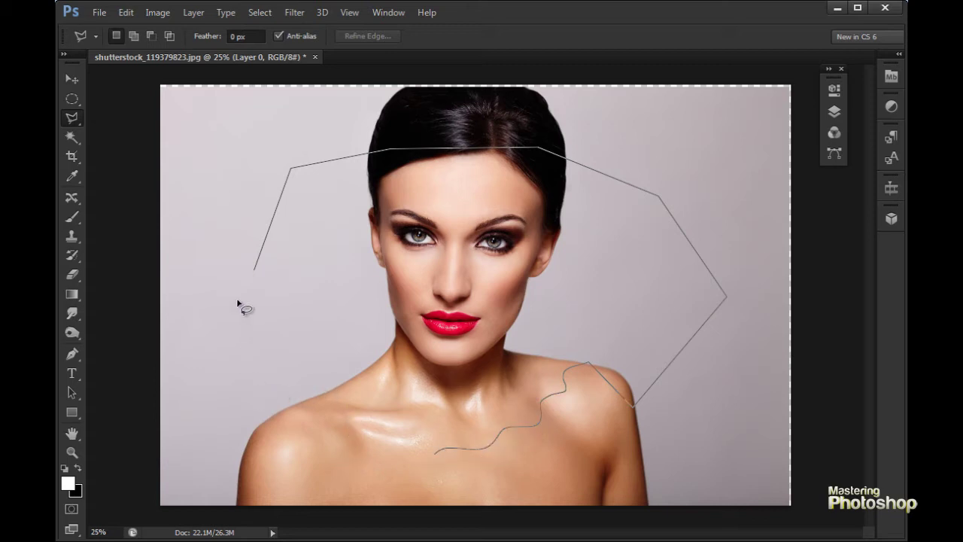
pyautogui.moveTo(435, 453); pyautogui.dragTo(255, 274)
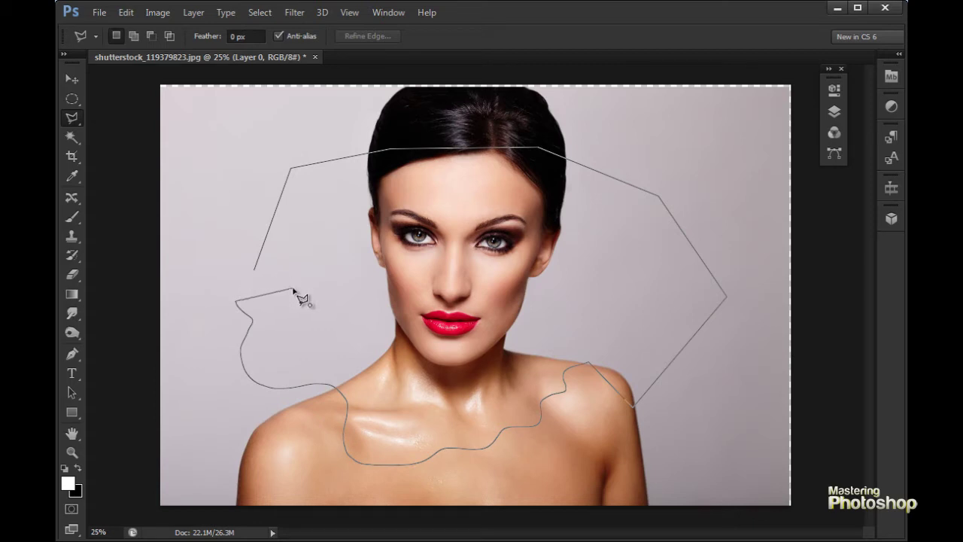
pyautogui.doubleClick(294, 286)
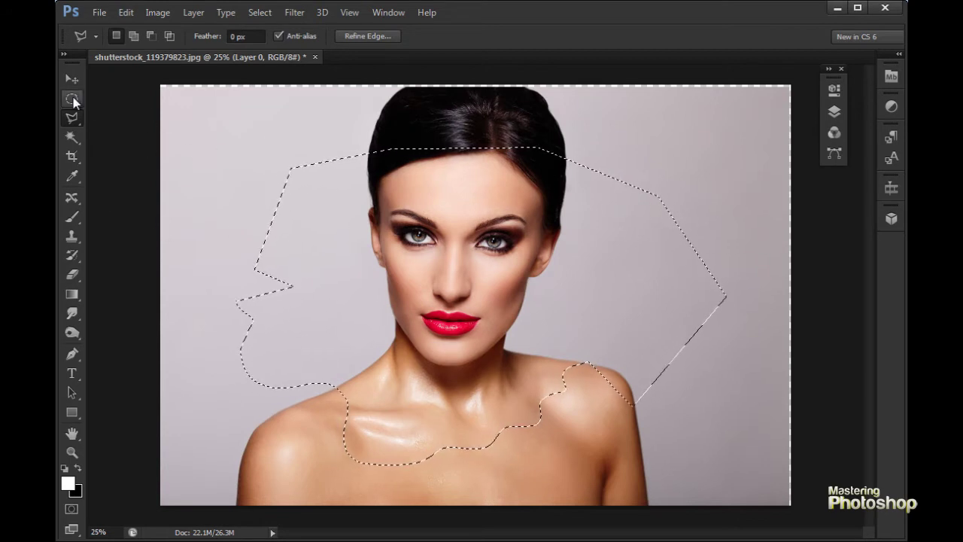
# Subtract a straight-edged area from the right side of the selection, and add an overlapping polygon beside the hair at the upper right.
pyautogui.press('alt')
pyautogui.moveTo(613, 239)
pyautogui.mouseDown()
pyautogui.moveTo(706, 152)
pyautogui.moveTo(733, 159)
pyautogui.moveTo(775, 216)
pyautogui.moveTo(769, 357)
pyautogui.moveTo(722, 373)
pyautogui.moveTo(668, 361)
pyautogui.moveTo(596, 272)
pyautogui.moveTo(613, 241)
pyautogui.mouseUp()
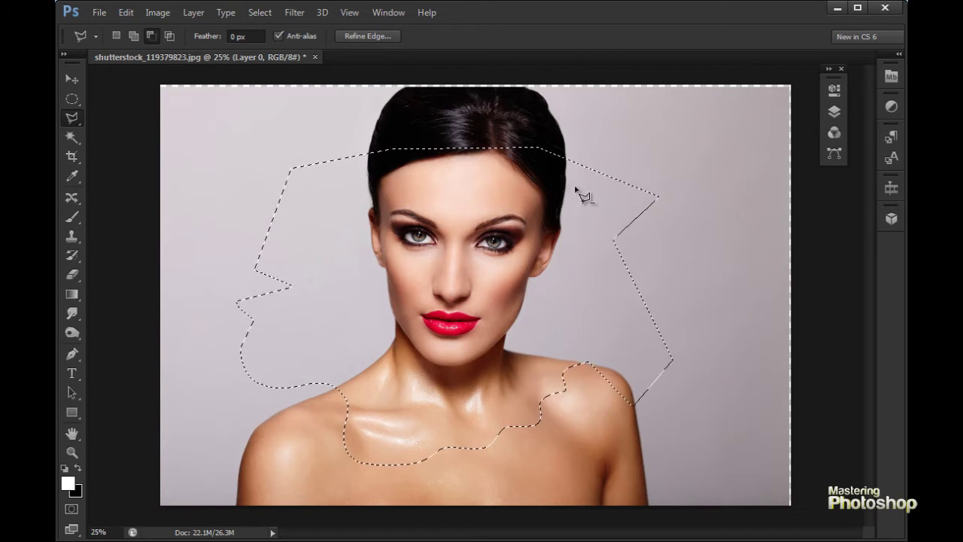
pyautogui.keyDown('shift'); pyautogui.click(628, 111); pyautogui.keyUp('shift')
pyautogui.click(551, 245)
pyautogui.click(656, 311)
pyautogui.click(733, 265)
pyautogui.click(733, 182)
pyautogui.click(721, 158)
pyautogui.click(630, 109)
# Add another polygon over the background and shoulder at the lower right of the selection, and deselect everything.
pyautogui.keyDown('shift'); pyautogui.click(701, 240); pyautogui.keyUp('shift')
pyautogui.click(756, 319)
pyautogui.click(719, 431)
pyautogui.click(604, 443)
pyautogui.click(540, 399)
pyautogui.click(550, 293)
pyautogui.click(699, 239)
pyautogui.hotkey('ctrl', 'd')
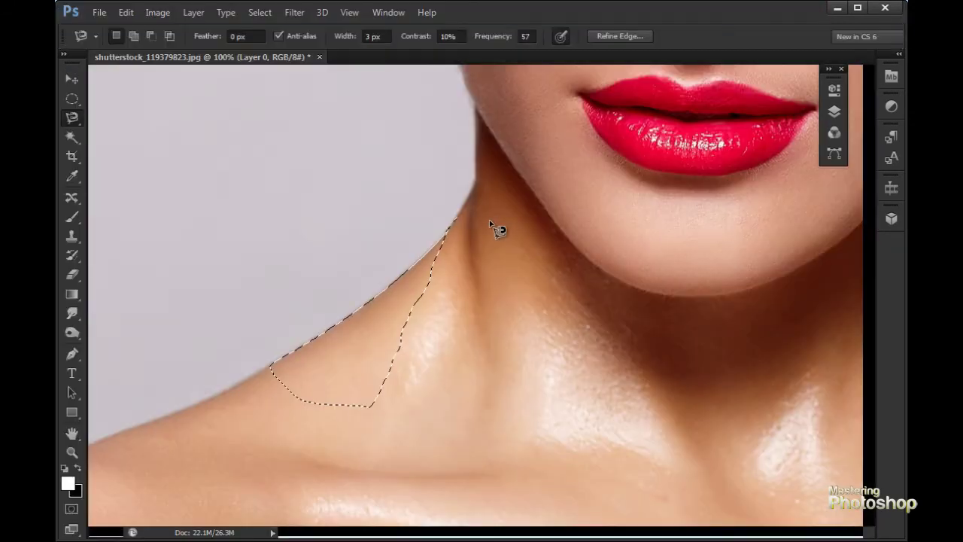
# Deselect the Magnetic Lasso area on the neck and shoulder, and look over the edges of the face and hair.
pyautogui.press('Escape')
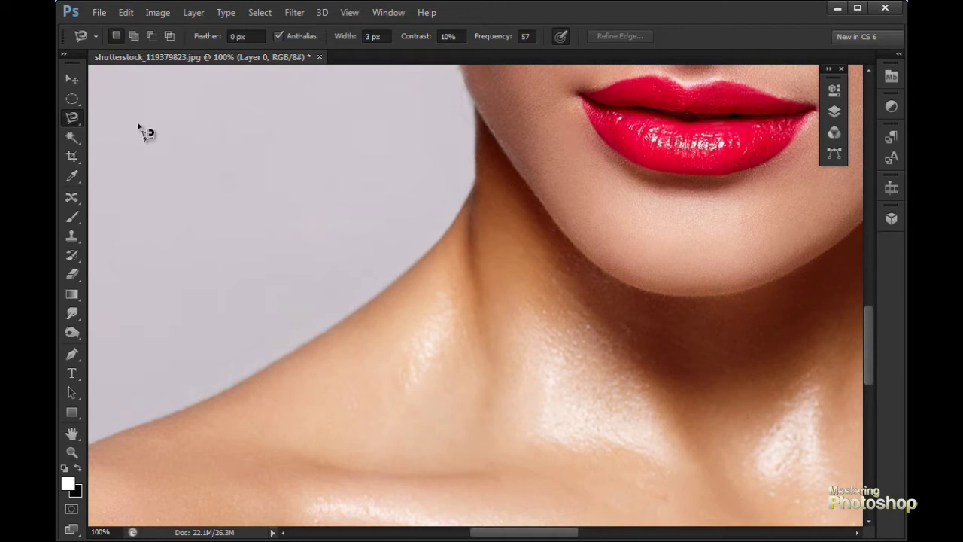
pyautogui.scroll(10, 468, 209)
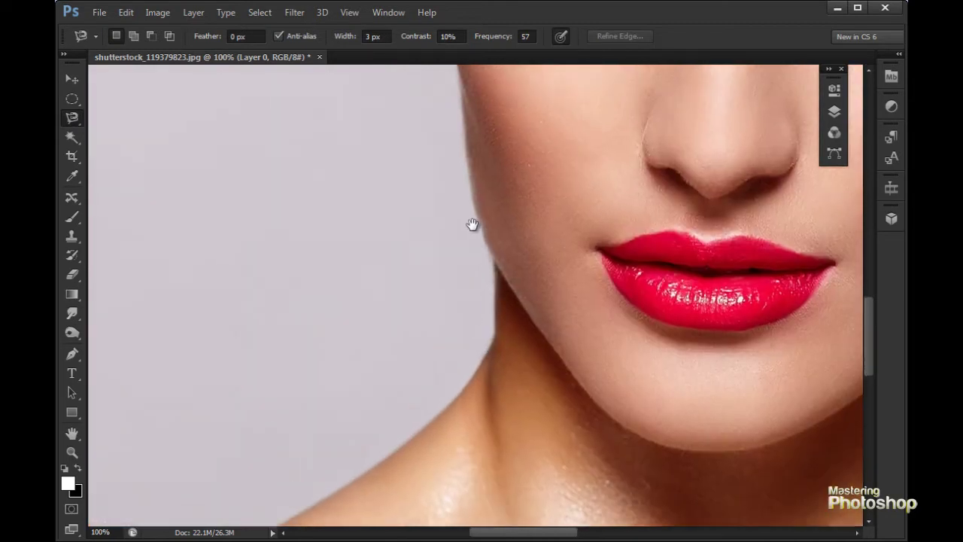
pyautogui.scroll(10, 409, 241)
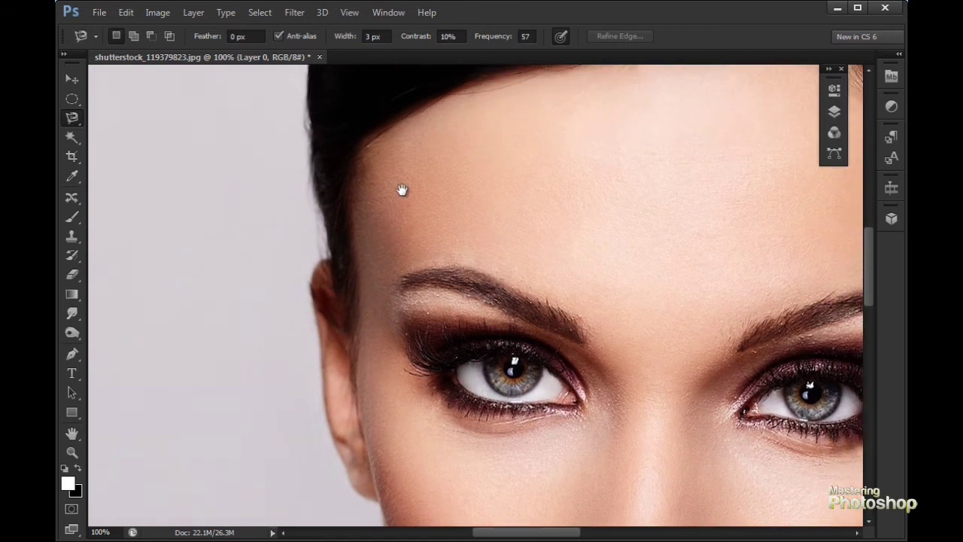
pyautogui.scroll(-5, 443, 173)
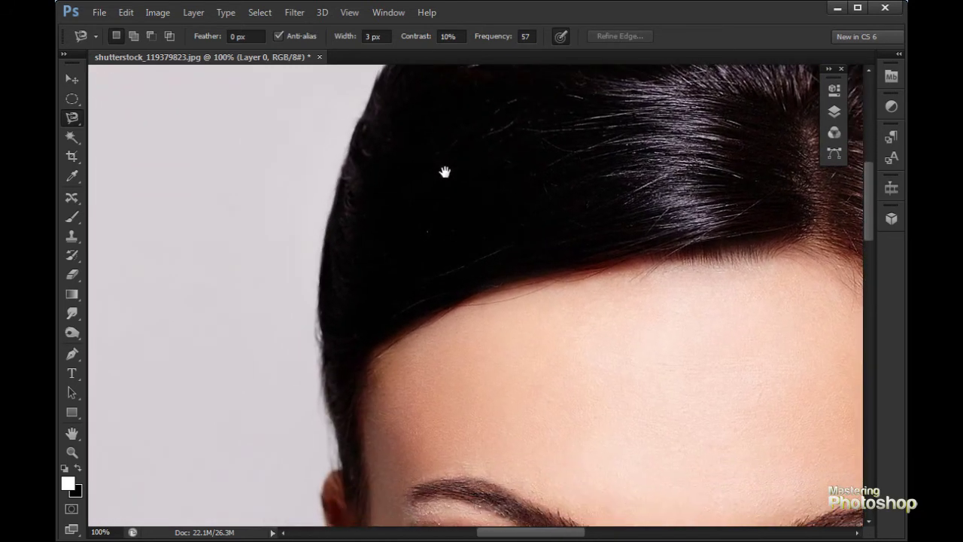
pyautogui.hotkey('ctrl', '-')
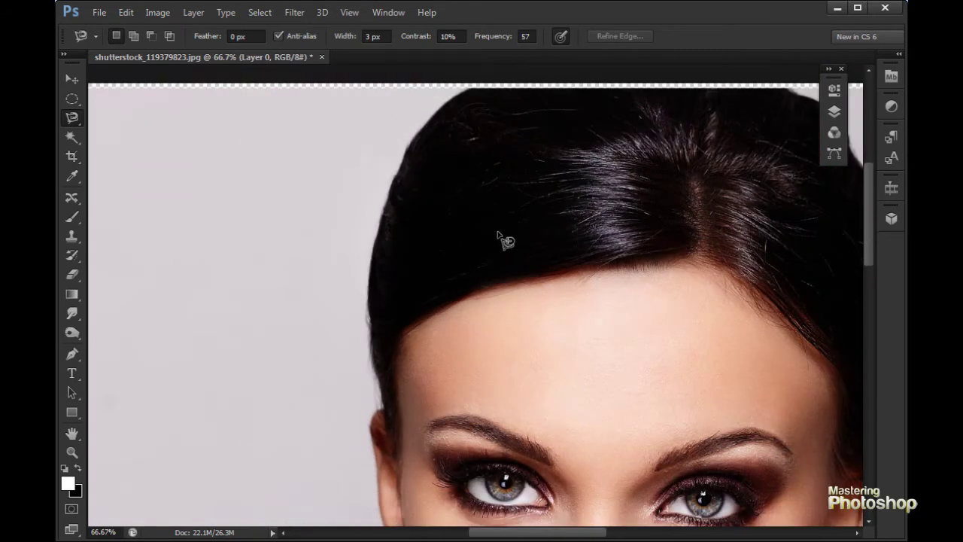
pyautogui.hotkey('ctrl', '-')
pyautogui.hotkey('ctrl', '-')
pyautogui.moveTo(593, 313); pyautogui.dragTo(428, 186)
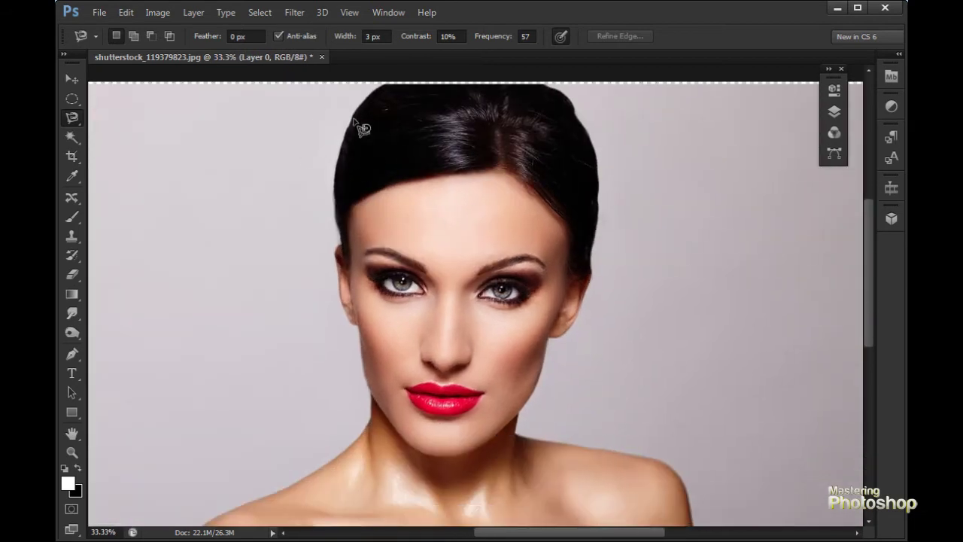
pyautogui.hotkey('ctrl', '-')
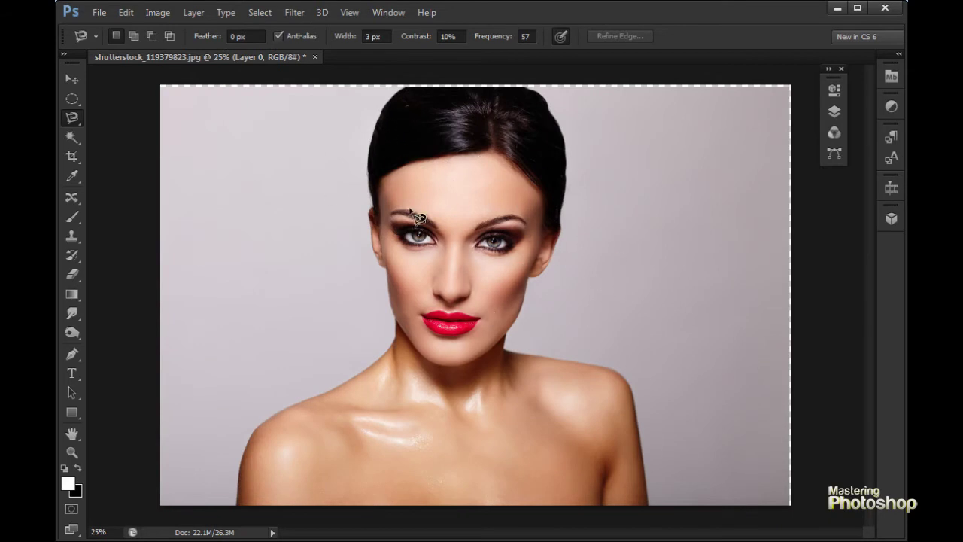
# Trace a closed Magnetic Lasso selection along the left edge of the hair and ear and around the adjoining background, and deselect it.
pyautogui.keyDown('ctrl'); pyautogui.click(389, 135); pyautogui.keyUp('ctrl')
pyautogui.keyDown('ctrl'); pyautogui.click(402, 137); pyautogui.keyUp('ctrl')
pyautogui.moveTo(436, 158); pyautogui.dragTo(494, 217)
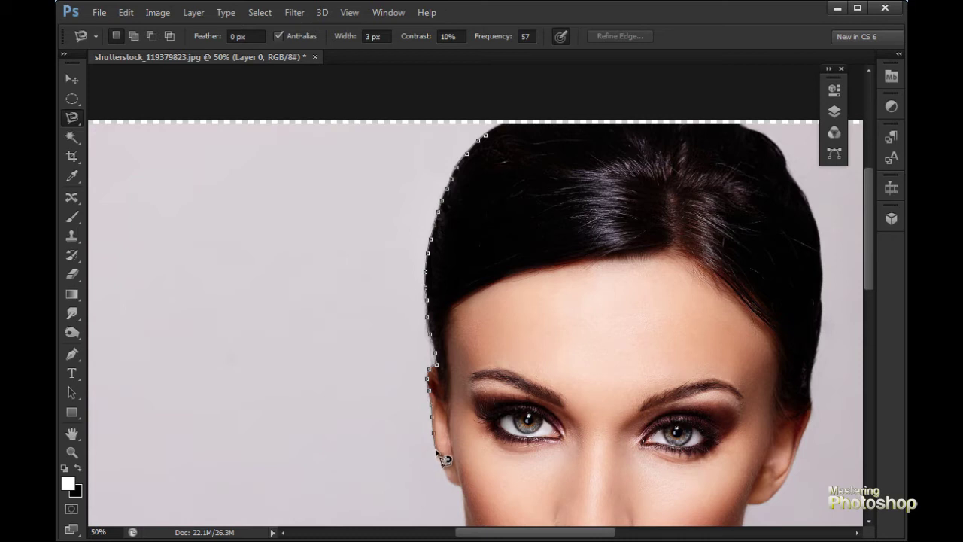
pyautogui.click(487, 136)
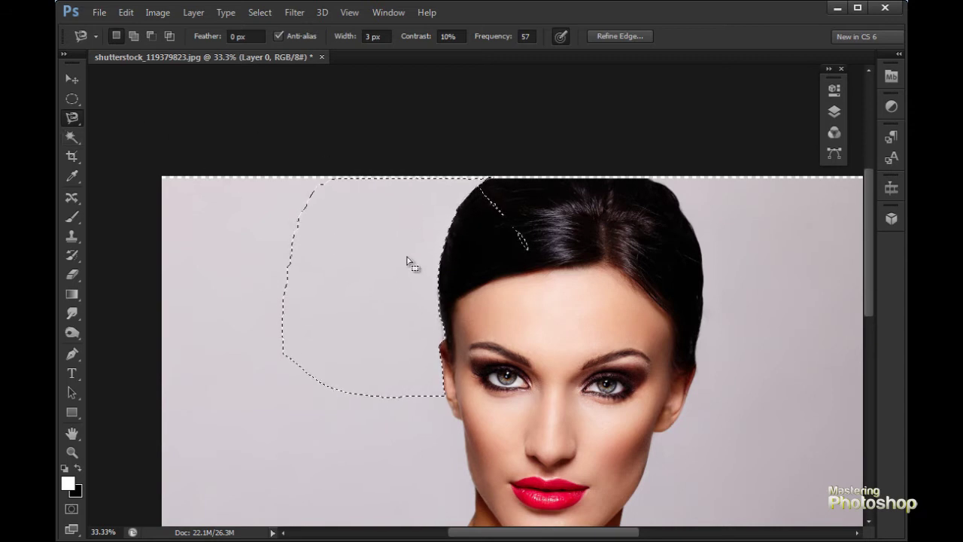
pyautogui.hotkey('ctrl', 'd')
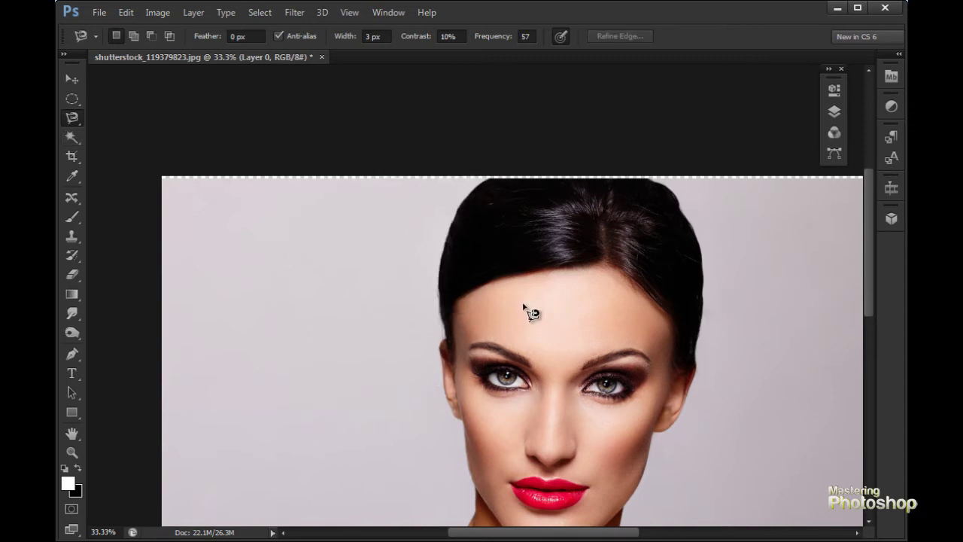
# Trace the right jaw and neck edge with the Magnetic Lasso, and close the selection around the background beside them.
pyautogui.press('space')
pyautogui.moveTo(527, 285); pyautogui.dragTo(493, 147)
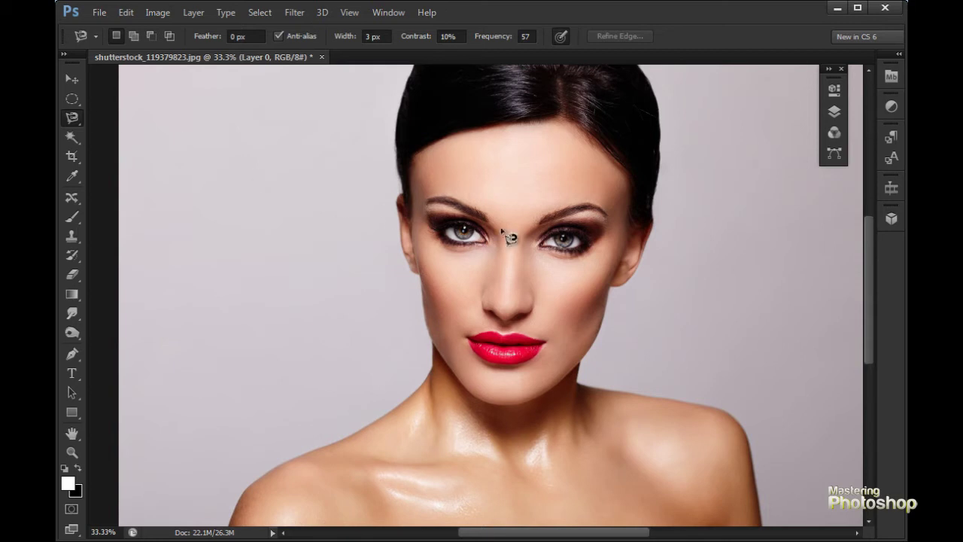
pyautogui.scroll(2, 604, 296)
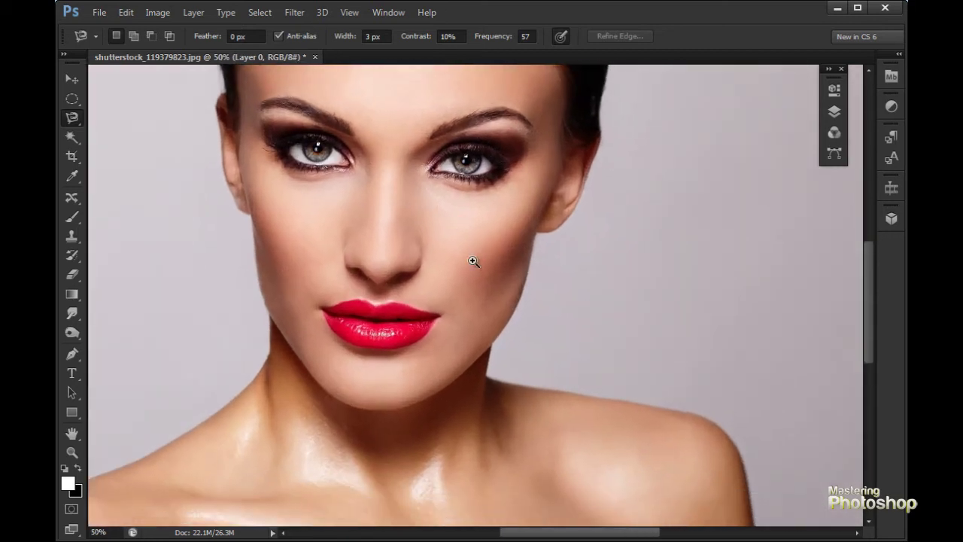
pyautogui.scroll(1, 576, 234)
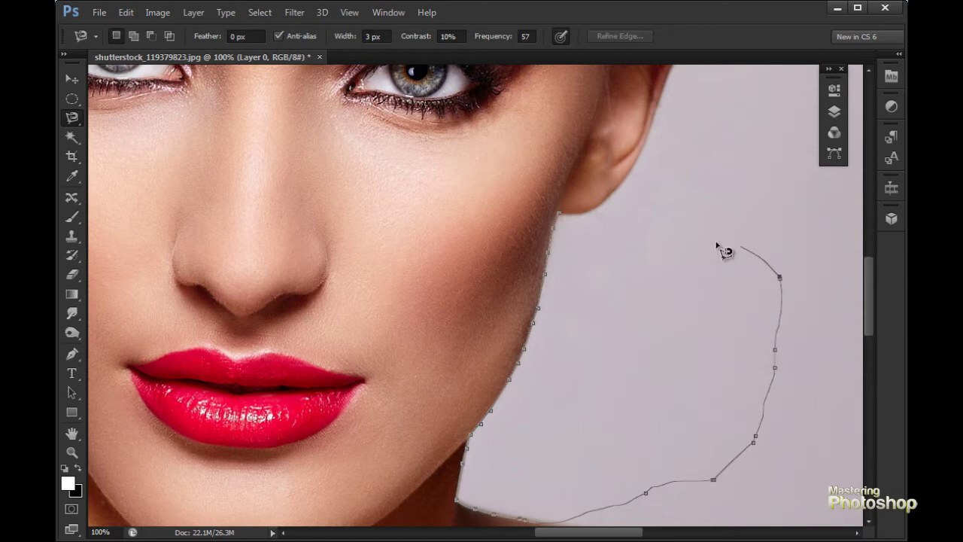
pyautogui.click(561, 215)
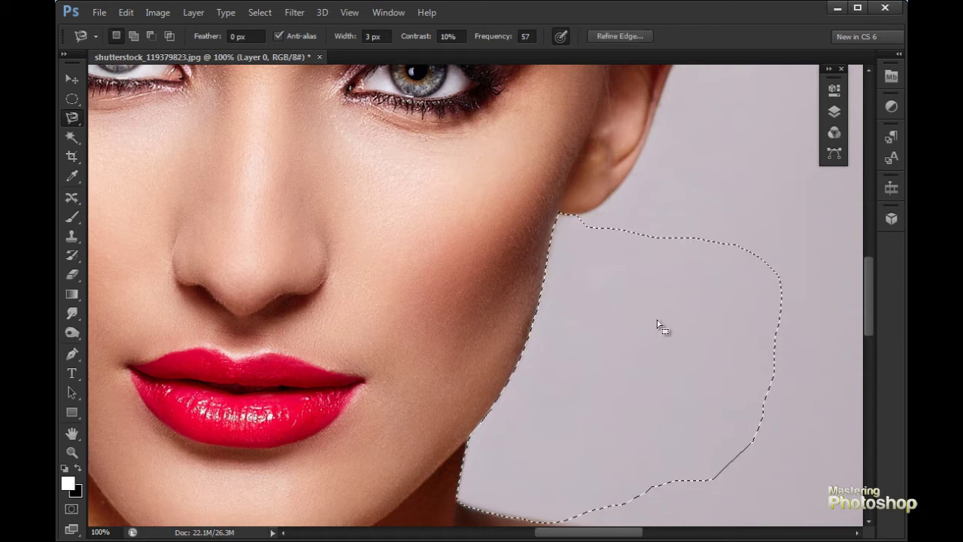
# Extend the background selection along the top of the right shoulder by adding a second Magnetic Lasso area.
pyautogui.moveTo(614, 338)
pyautogui.mouseDown()
pyautogui.moveTo(600, 229)
pyautogui.moveTo(518, 238)
pyautogui.moveTo(501, 282)
pyautogui.mouseUp()
pyautogui.press('shift')
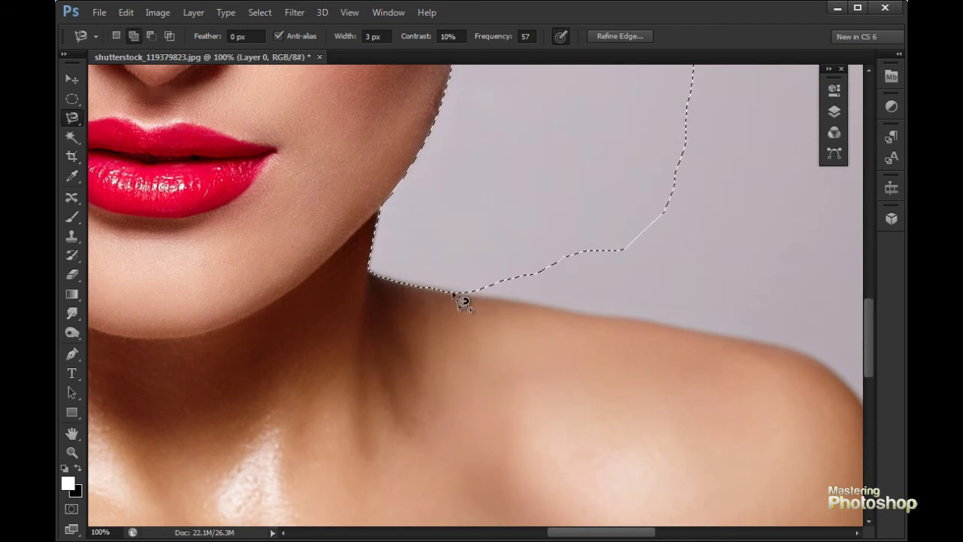
pyautogui.click(470, 293)
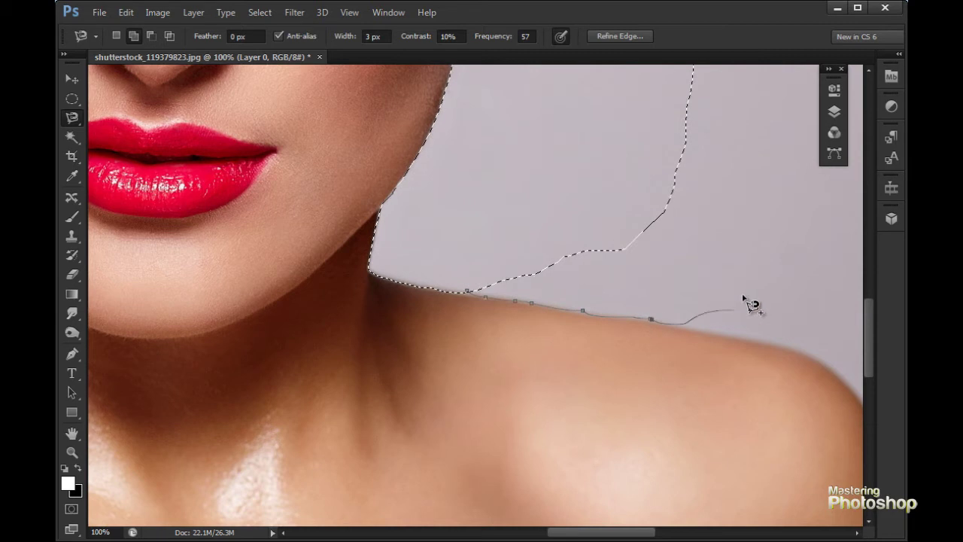
pyautogui.click(468, 292)
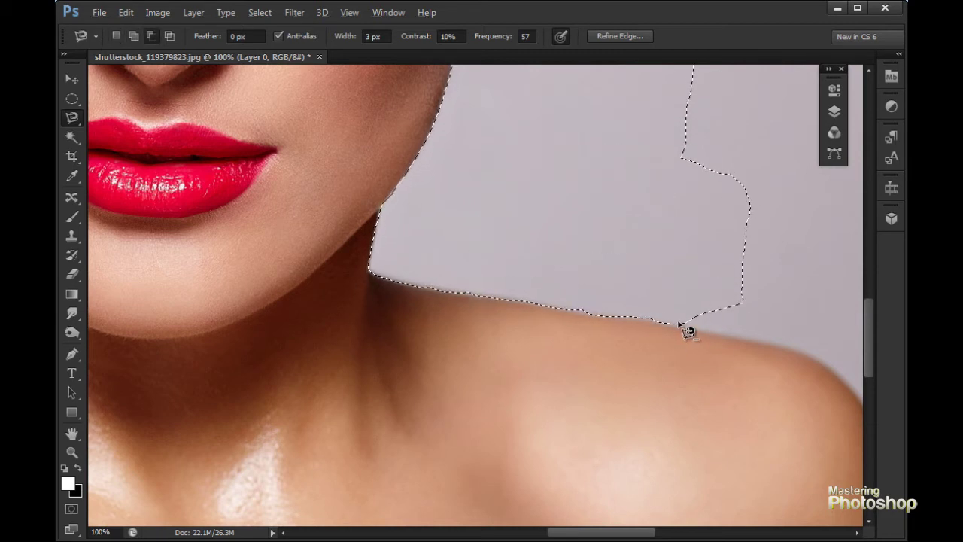
# Subtract a Magnetic Lasso area above the right shoulder from the background selection.
pyautogui.click(656, 321)
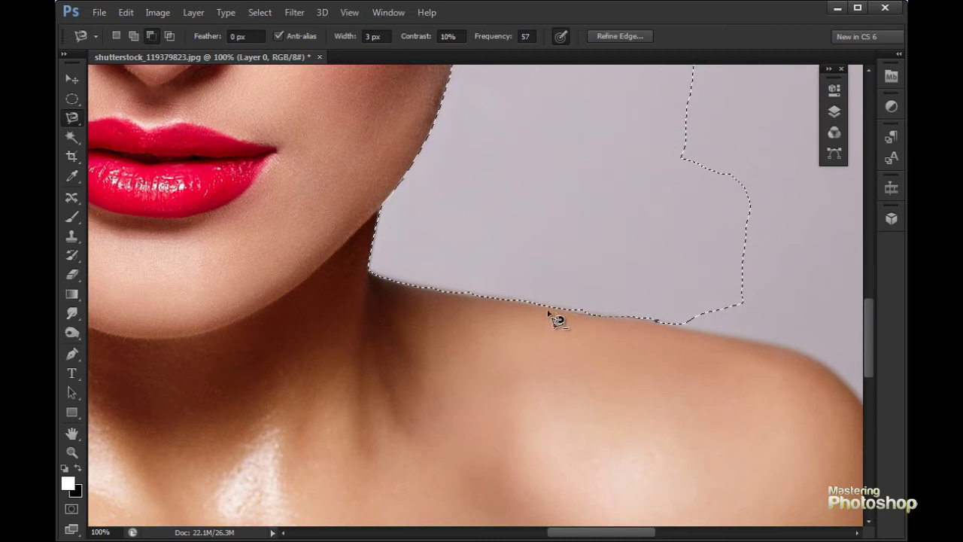
pyautogui.click(534, 302)
pyautogui.moveTo(756, 130)
pyautogui.mouseDown()
pyautogui.moveTo(809, 265)
pyautogui.moveTo(777, 319)
pyautogui.moveTo(722, 333)
pyautogui.moveTo(665, 322)
pyautogui.mouseUp()
pyautogui.doubleClick(666, 321)
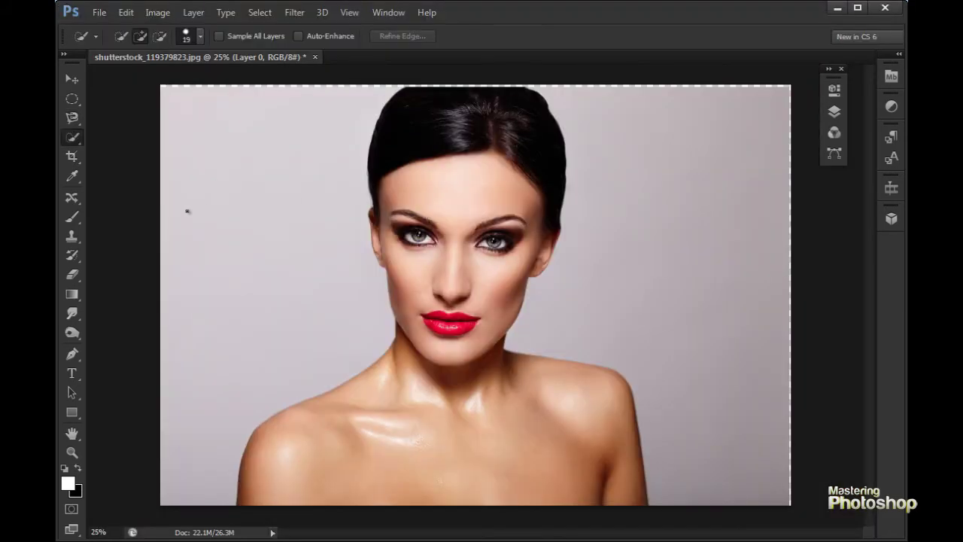
# Select a small spot of the background left of the face with the Quick Selection tool, and deselect it.
pyautogui.click(71, 138)
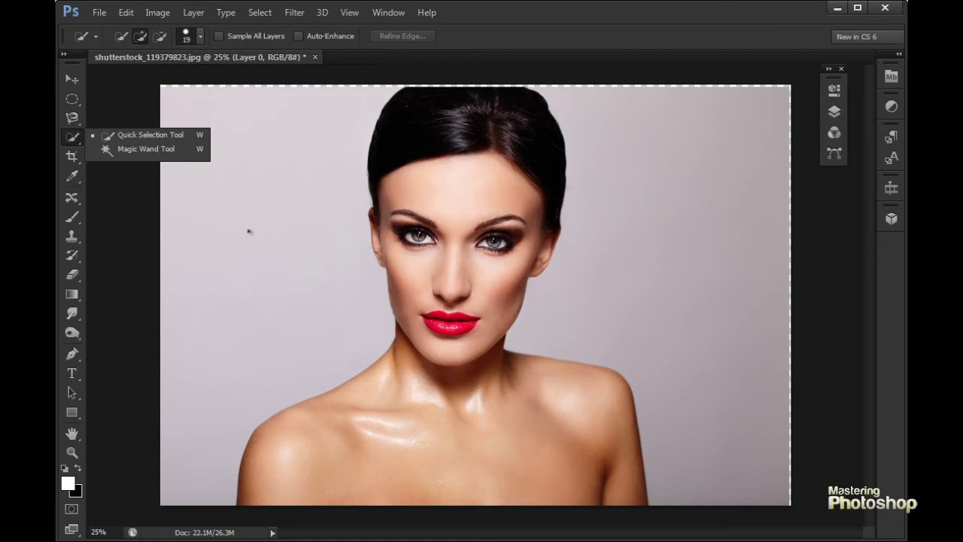
pyautogui.click(292, 228)
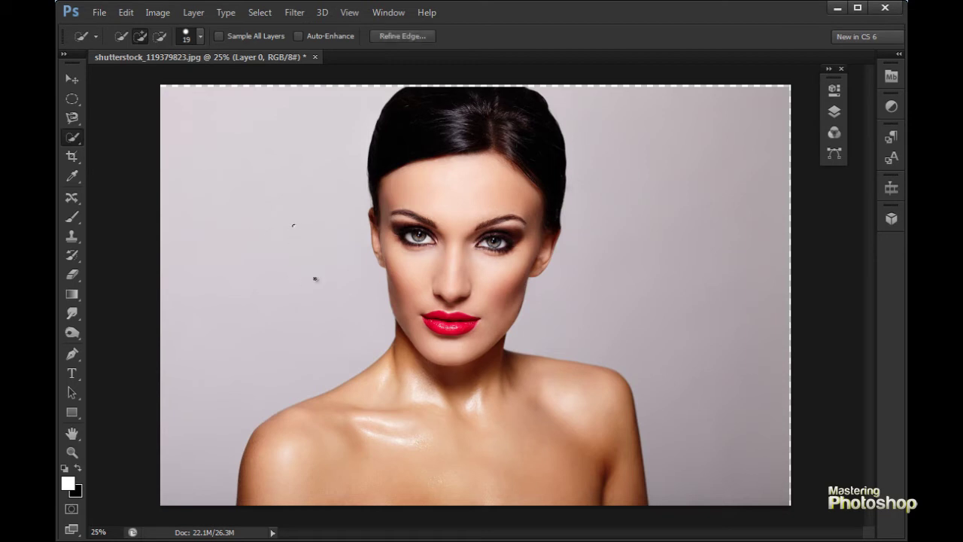
pyautogui.hotkey('ctrl', 'd')
# Select the background left of the hair, face and shoulder by brushing along its edge with the Quick Selection tool.
pyautogui.rightClick(70, 143)
pyautogui.click(139, 140)
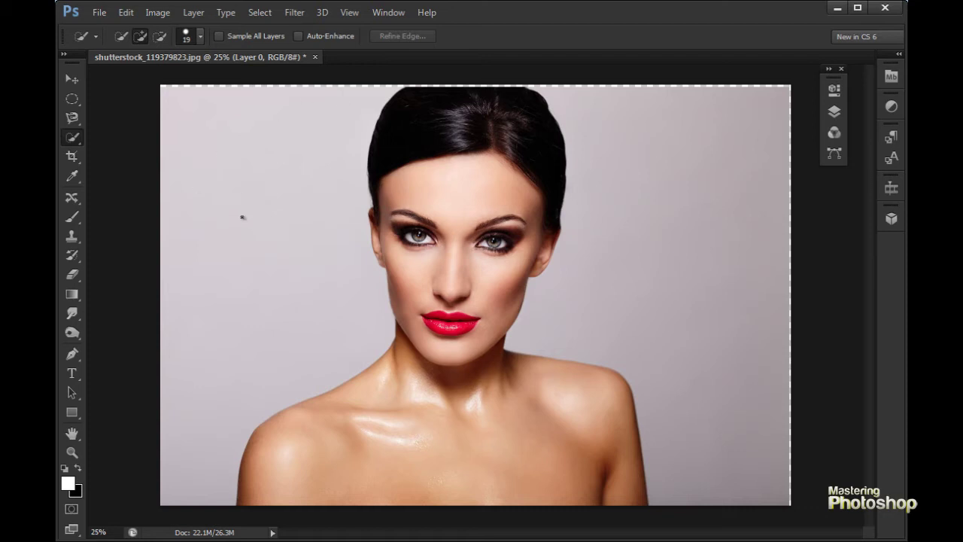
pyautogui.keyDown('ctrl'); pyautogui.click(267, 240); pyautogui.keyUp('ctrl')
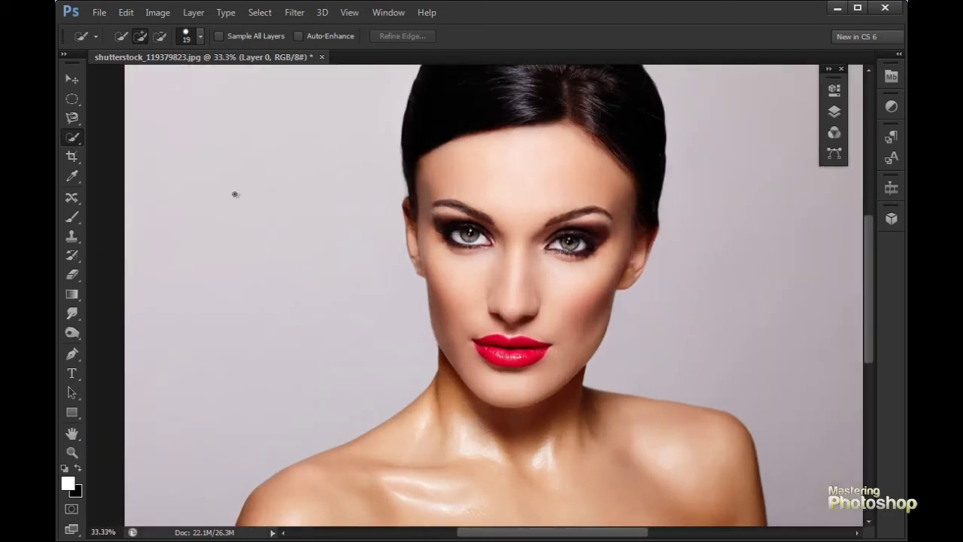
pyautogui.moveTo(393, 97)
pyautogui.mouseDown()
pyautogui.moveTo(387, 223)
pyautogui.moveTo(395, 249)
pyautogui.mouseUp()
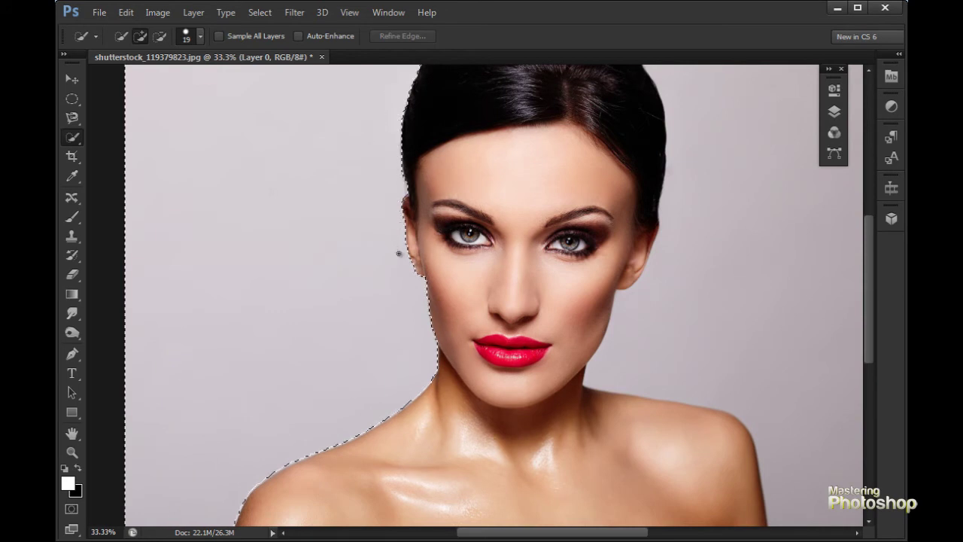
# Extend the Quick Selection to the background right of the hair, face and shoulder.
pyautogui.moveTo(348, 315); pyautogui.dragTo(350, 308)
pyautogui.hotkey('ctrl', '-')
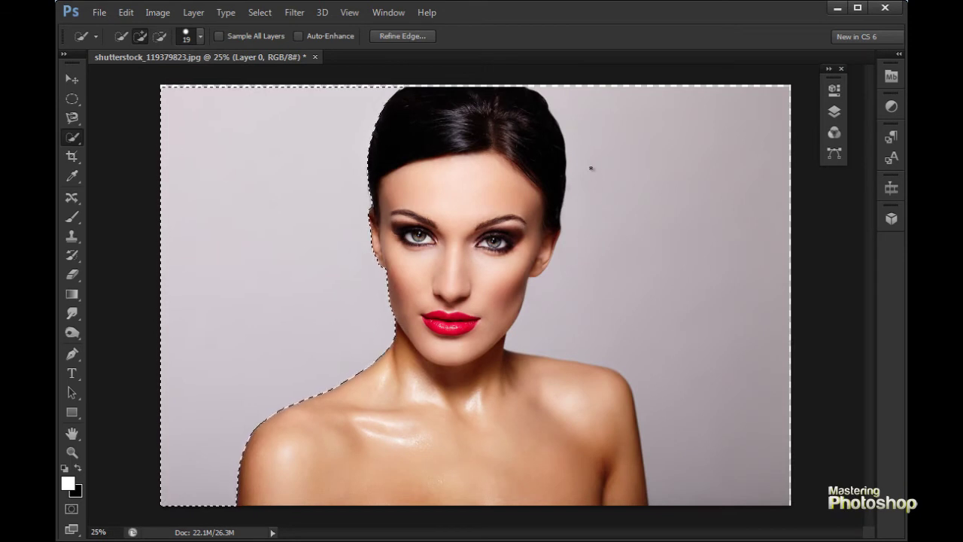
pyautogui.moveTo(582, 131)
pyautogui.mouseDown()
pyautogui.moveTo(597, 223)
pyautogui.moveTo(577, 279)
pyautogui.moveTo(620, 284)
pyautogui.mouseUp()
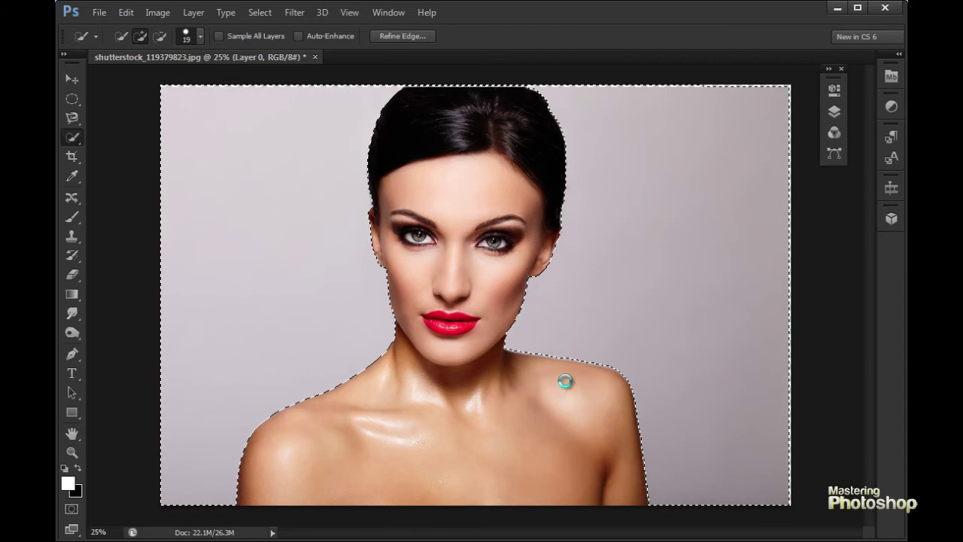
# Examine the selection edge along the jaw, neck and right shoulder up close, and clear the selection.
pyautogui.click(539, 361)
pyautogui.click(554, 370)
pyautogui.click(576, 350)
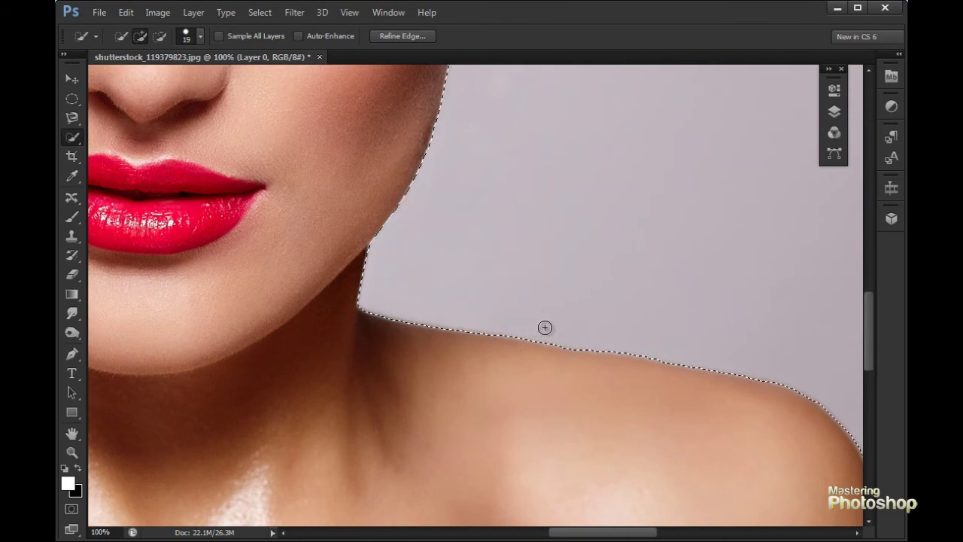
pyautogui.hotkey('ctrl', '-')
pyautogui.hotkey('ctrl', '-')
pyautogui.hotkey('ctrl', '-')
pyautogui.hotkey('ctrl', '-')
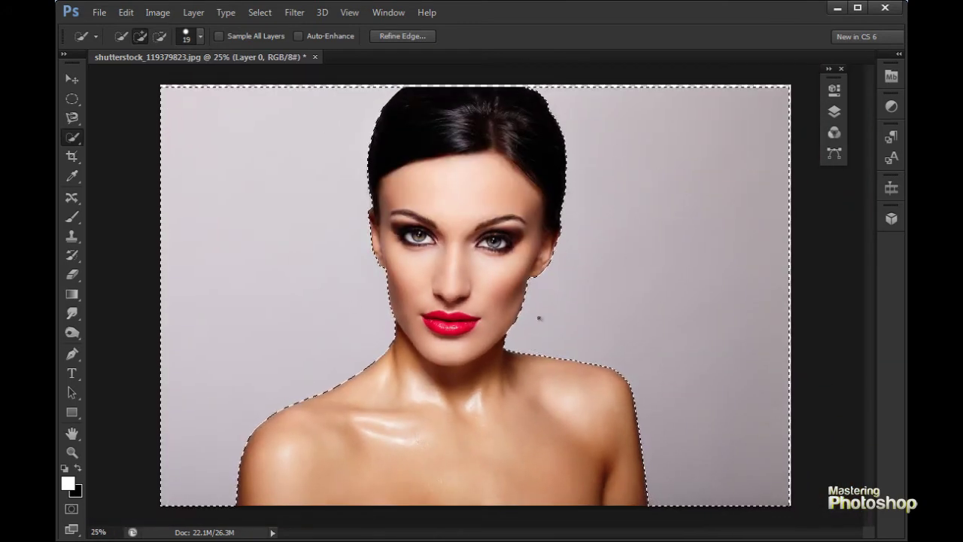
pyautogui.press('Tab')
pyautogui.press('Tab')
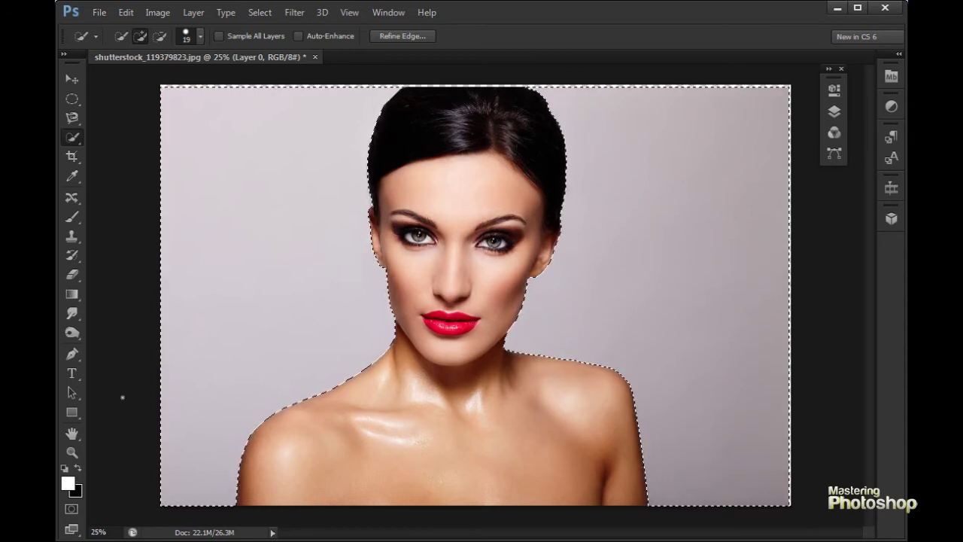
pyautogui.hotkey('ctrl', 'd')
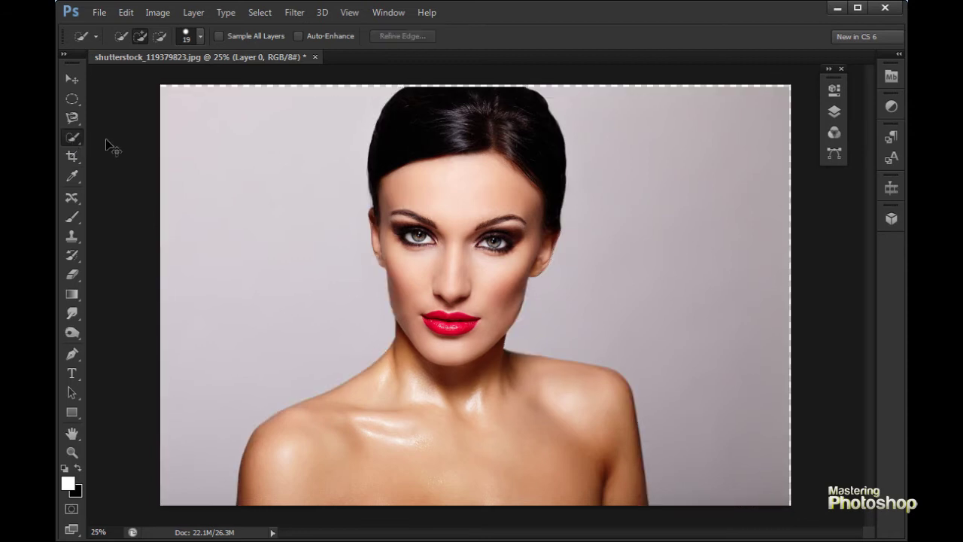
# Select the background on both sides of the portrait with the Magic Wand tool, adding area by area, and deselect it.
pyautogui.rightClick(70, 137)
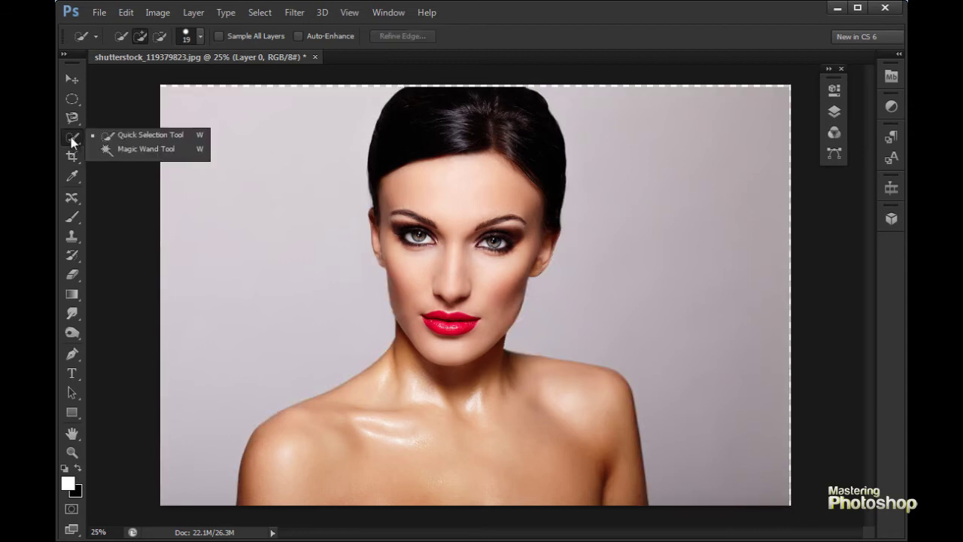
pyautogui.click(123, 153)
pyautogui.click(273, 176)
pyautogui.keyDown('shift'); pyautogui.click(195, 467); pyautogui.keyUp('shift')
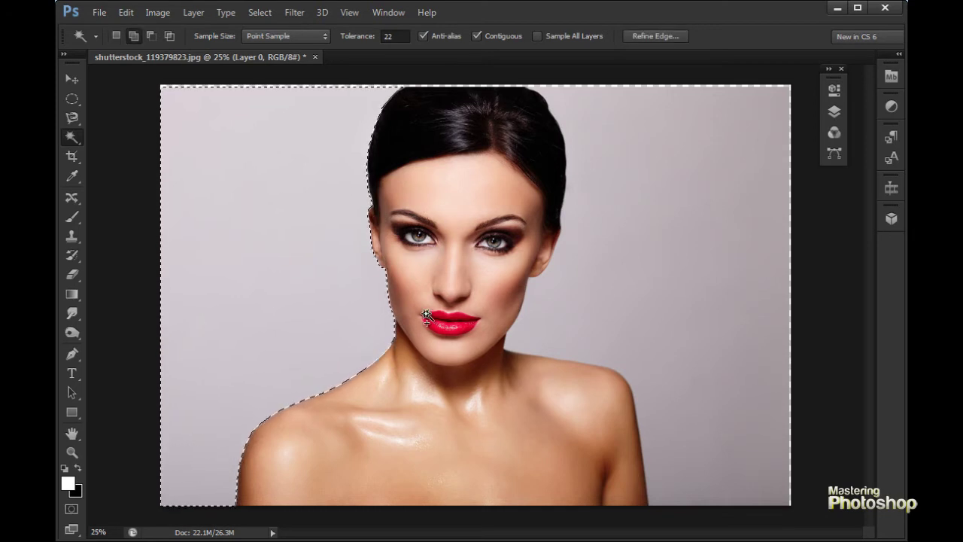
pyautogui.keyDown('shift'); pyautogui.click(687, 170); pyautogui.keyUp('shift')
pyautogui.keyDown('shift'); pyautogui.click(714, 373); pyautogui.keyUp('shift')
pyautogui.keyDown('shift'); pyautogui.click(748, 498); pyautogui.keyUp('shift')
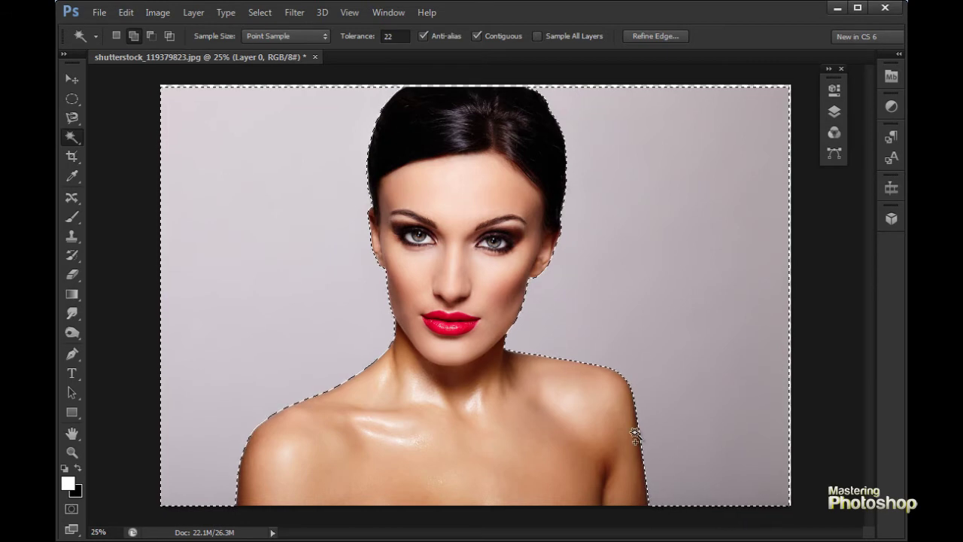
pyautogui.hotkey('ctrl', 'd')
# Select the background left of the portrait with the Magic Wand tool, and subtract its lower area beside the shoulder.
pyautogui.hotkey('ctrl', '+')
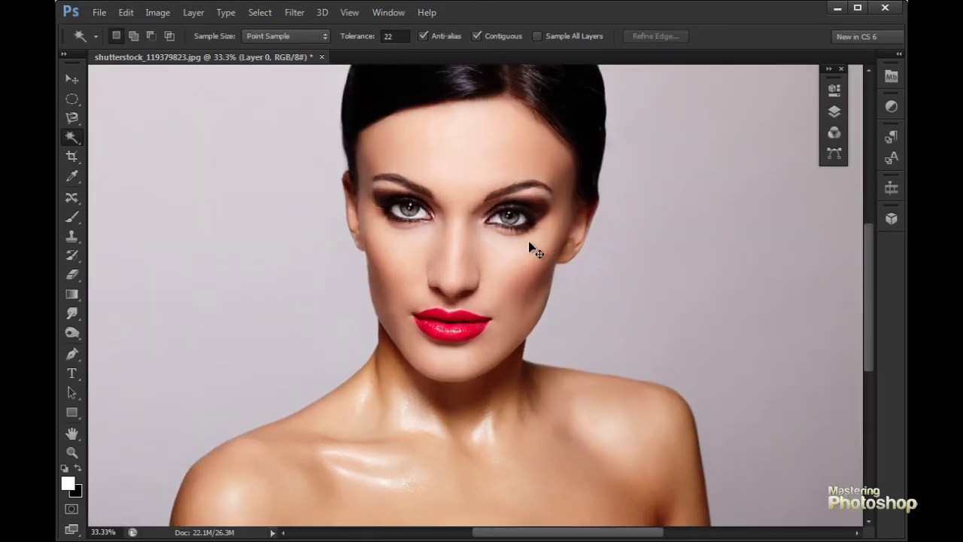
pyautogui.hotkey('ctrl', '-')
pyautogui.hotkey('ctrl', 'a')
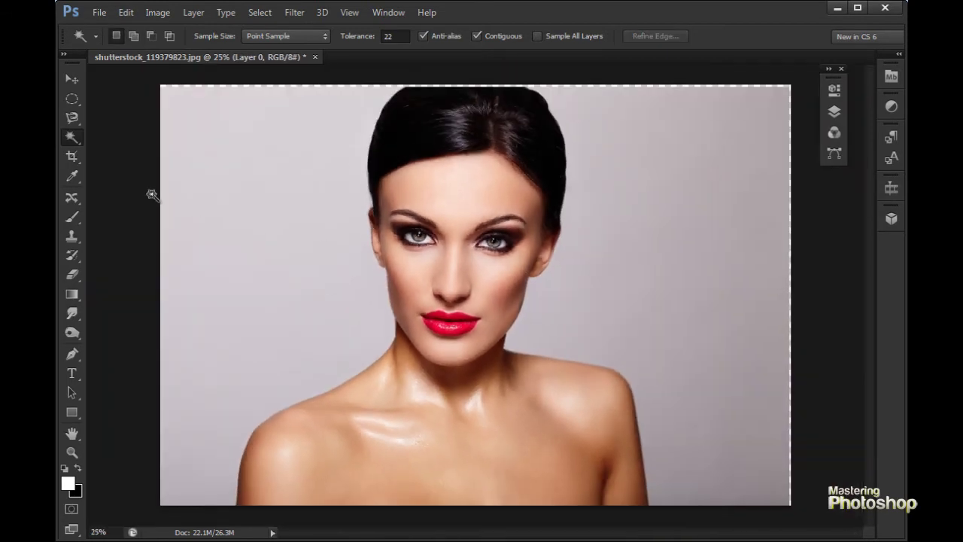
pyautogui.click(74, 136)
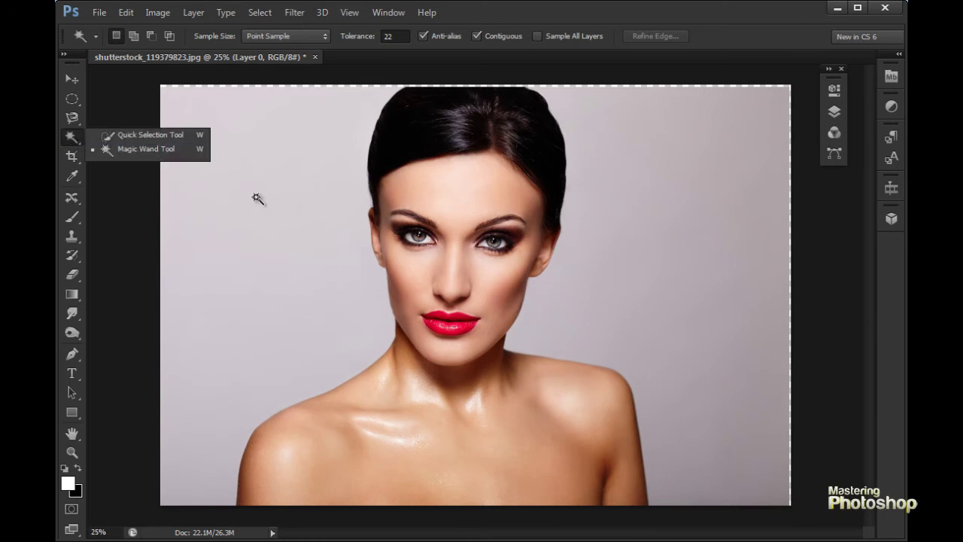
pyautogui.click(134, 152)
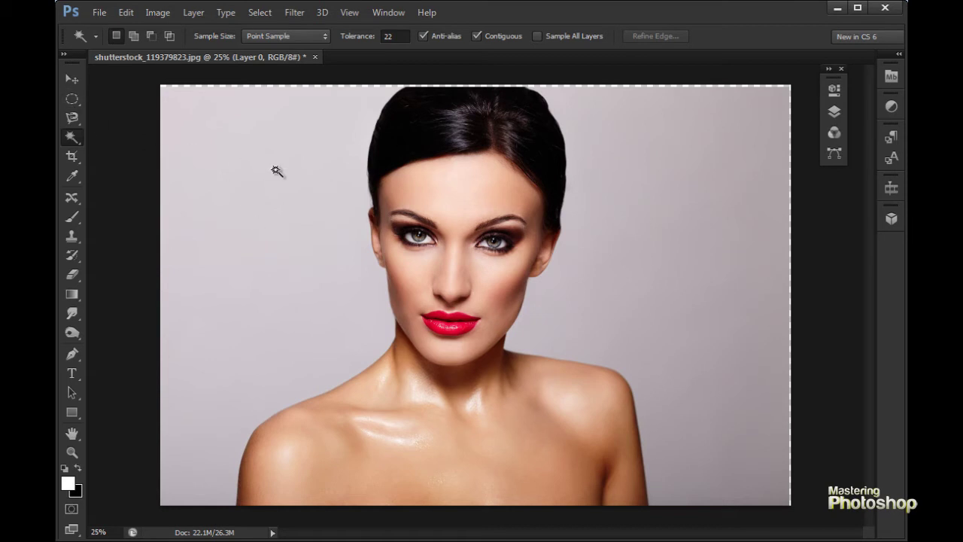
pyautogui.click(296, 200)
pyautogui.keyDown('shift'); pyautogui.click(295, 291); pyautogui.keyUp('shift')
pyautogui.keyDown('shift'); pyautogui.click(193, 462); pyautogui.keyUp('shift')
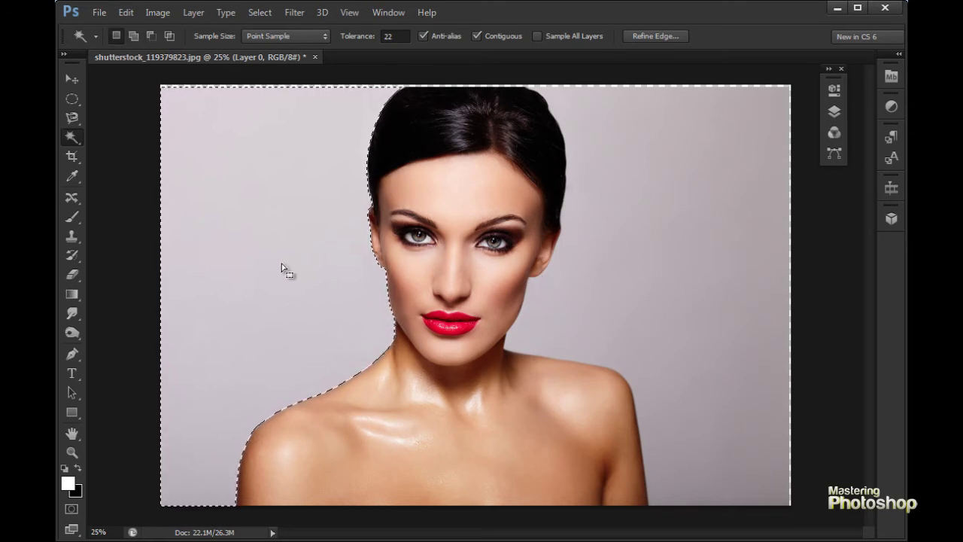
pyautogui.press('alt')
pyautogui.keyDown('alt'); pyautogui.click(197, 475); pyautogui.keyUp('alt')
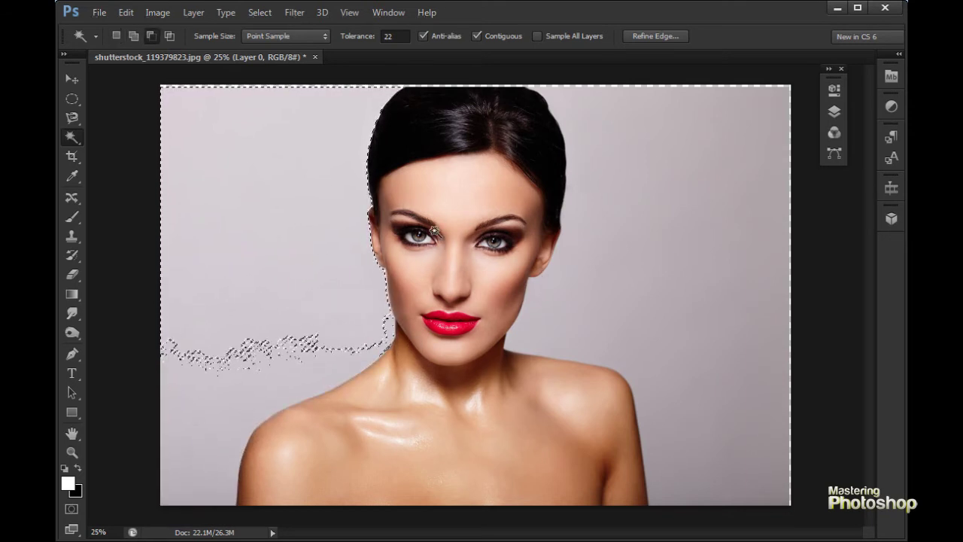
# Select the inner white of the left eye with the Magic Wand tool, and deselect it.
pyautogui.keyDown('ctrl'); pyautogui.click(474, 319); pyautogui.keyUp('ctrl')
pyautogui.keyDown('ctrl'); pyautogui.click(451, 265); pyautogui.keyUp('ctrl')
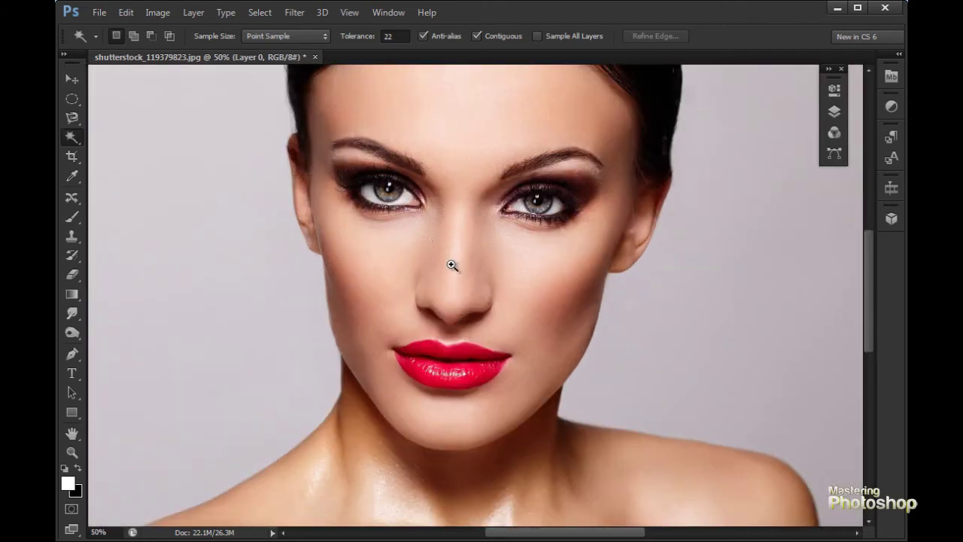
pyautogui.keyDown('ctrl'); pyautogui.click(412, 219); pyautogui.keyUp('ctrl')
pyautogui.keyDown('ctrl'); pyautogui.click(410, 221); pyautogui.keyUp('ctrl')
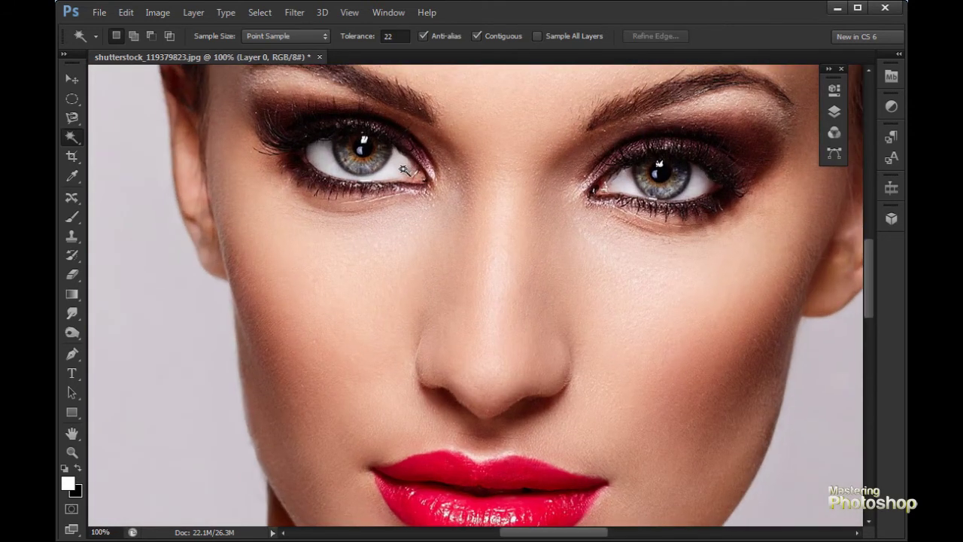
pyautogui.click(401, 167)
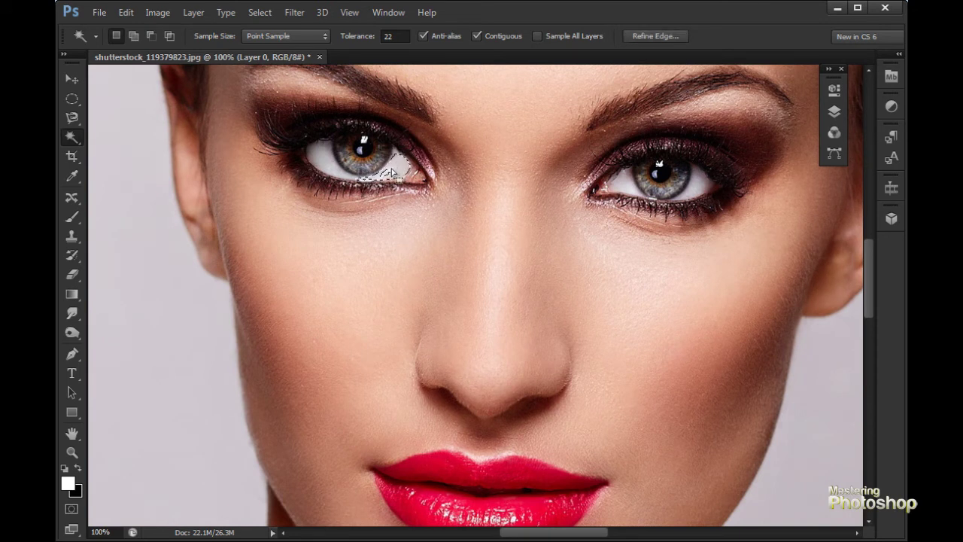
pyautogui.keyDown('ctrl'); pyautogui.click(392, 185); pyautogui.keyUp('ctrl')
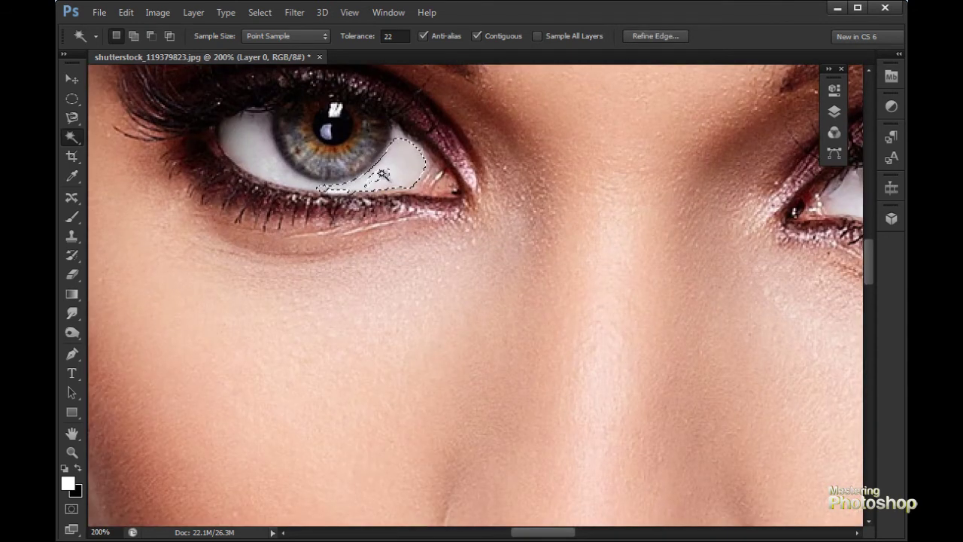
pyautogui.hotkey('ctrl', 'd')
# Select the white of the left eye on both sides of the iris by combining several Magic Wand samples.
pyautogui.click(247, 144)
pyautogui.keyDown('shift'); pyautogui.click(255, 148); pyautogui.keyUp('shift')
pyautogui.keyDown('shift'); pyautogui.click(250, 149); pyautogui.keyUp('shift')
pyautogui.keyDown('shift'); pyautogui.click(238, 139); pyautogui.keyUp('shift')
pyautogui.keyDown('shift'); pyautogui.click(264, 121); pyautogui.keyUp('shift')
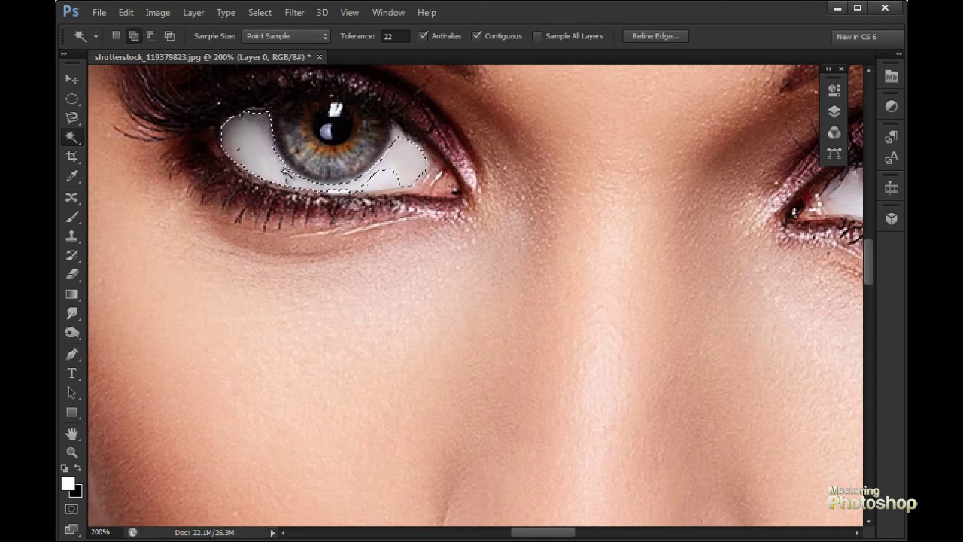
pyautogui.keyDown('shift'); pyautogui.click(407, 182); pyautogui.keyUp('shift')
pyautogui.keyDown('shift'); pyautogui.click(386, 181); pyautogui.keyUp('shift')
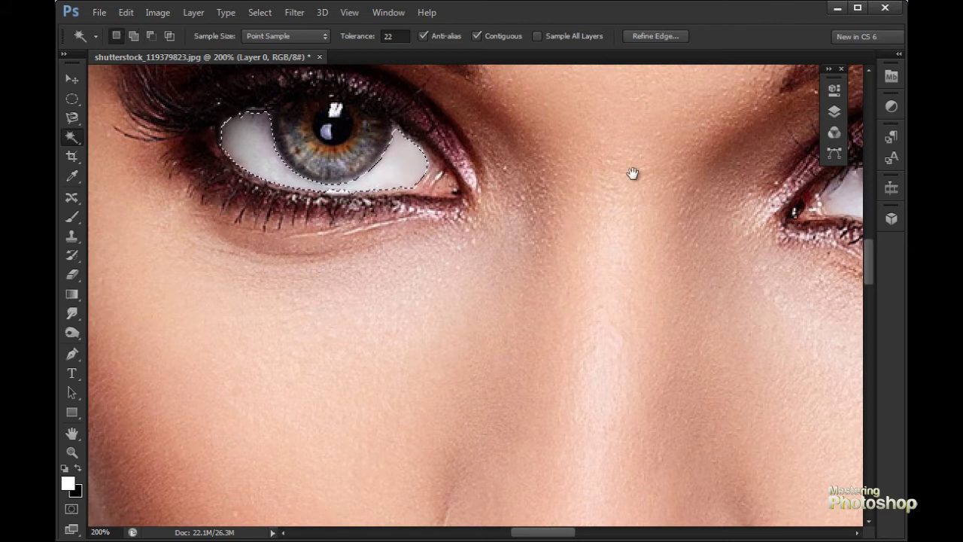
# Add the white on both sides of the right eye's iris to the Magic Wand selection.
pyautogui.moveTo(636, 173); pyautogui.dragTo(348, 170)
pyautogui.keyDown('shift'); pyautogui.click(569, 199); pyautogui.keyUp('shift')
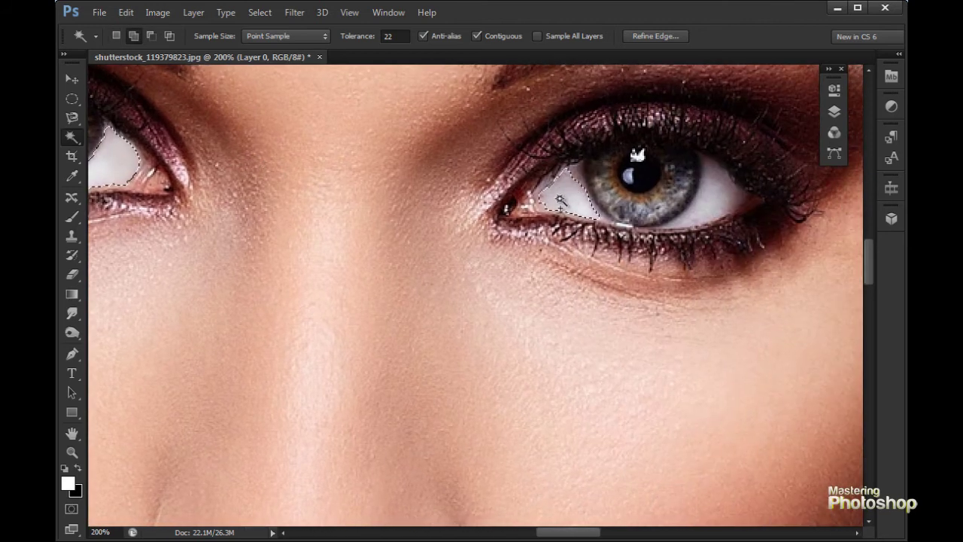
pyautogui.keyDown('shift'); pyautogui.click(708, 209); pyautogui.keyUp('shift')
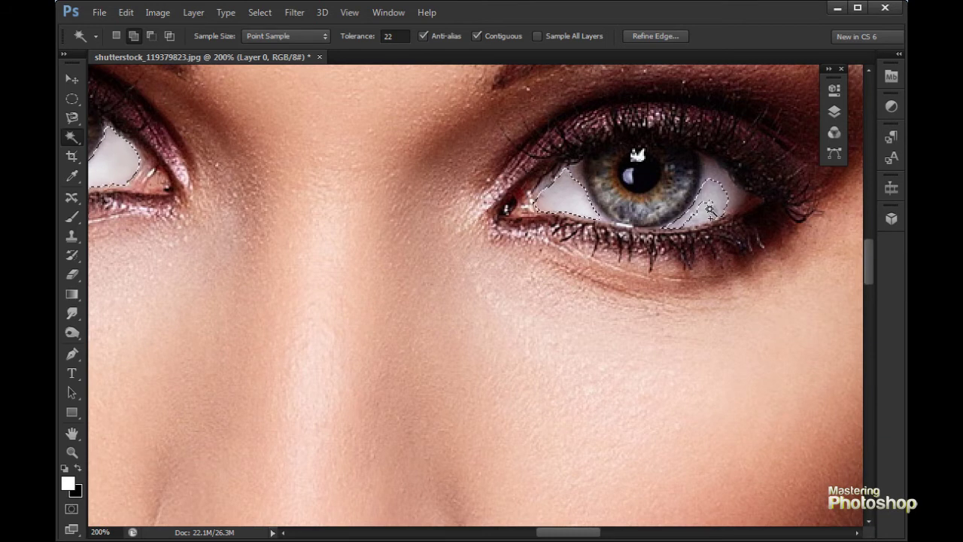
# Add the upper and lower lips to the Magic Wand selection, and clear the whole selection.
pyautogui.hotkey('ctrl', '-')
pyautogui.hotkey('ctrl', '-')
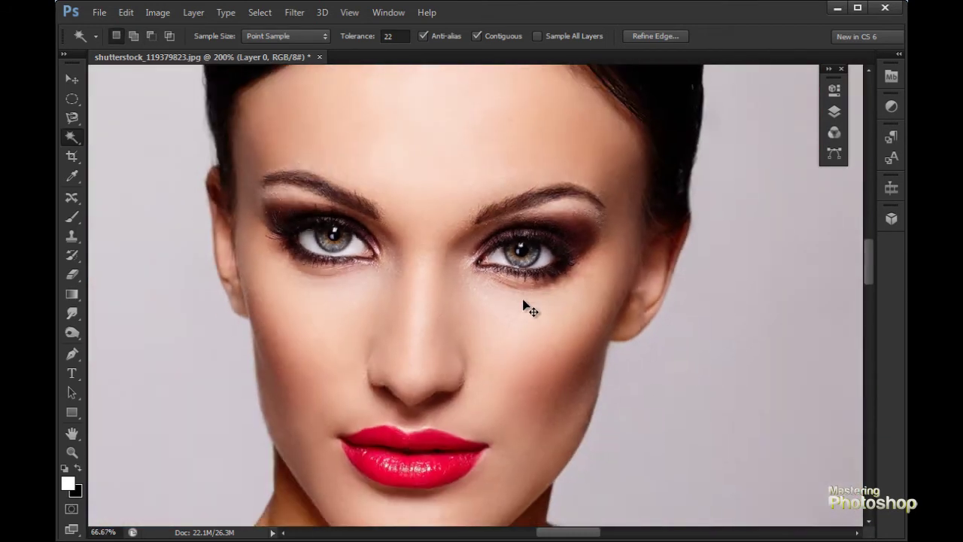
pyautogui.hotkey('ctrl', '-')
pyautogui.keyDown('ctrl'); pyautogui.click(421, 425); pyautogui.keyUp('ctrl')
pyautogui.keyDown('ctrl'); pyautogui.click(448, 406); pyautogui.keyUp('ctrl')
pyautogui.moveTo(525, 349); pyautogui.dragTo(565, 254)
pyautogui.keyDown('shift'); pyautogui.click(398, 305); pyautogui.keyUp('shift')
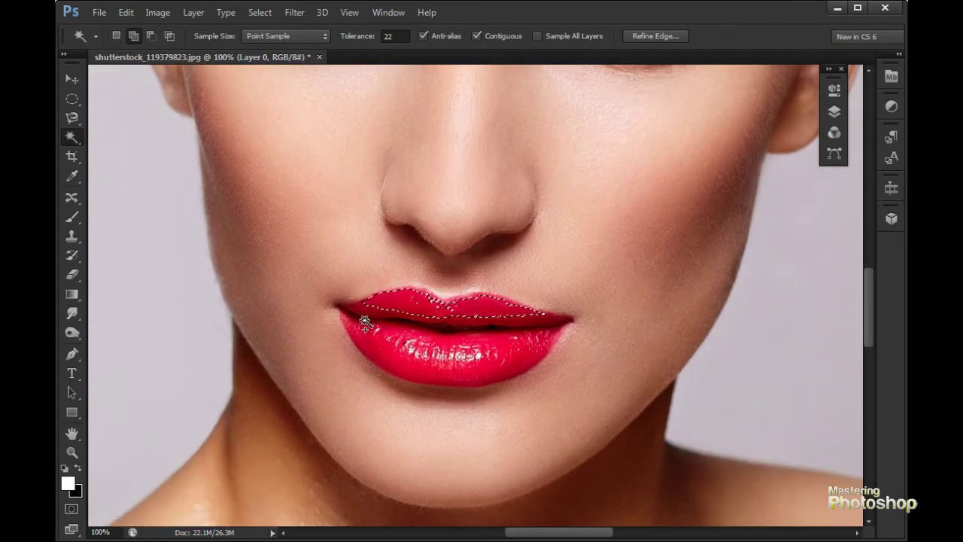
pyautogui.click(376, 348)
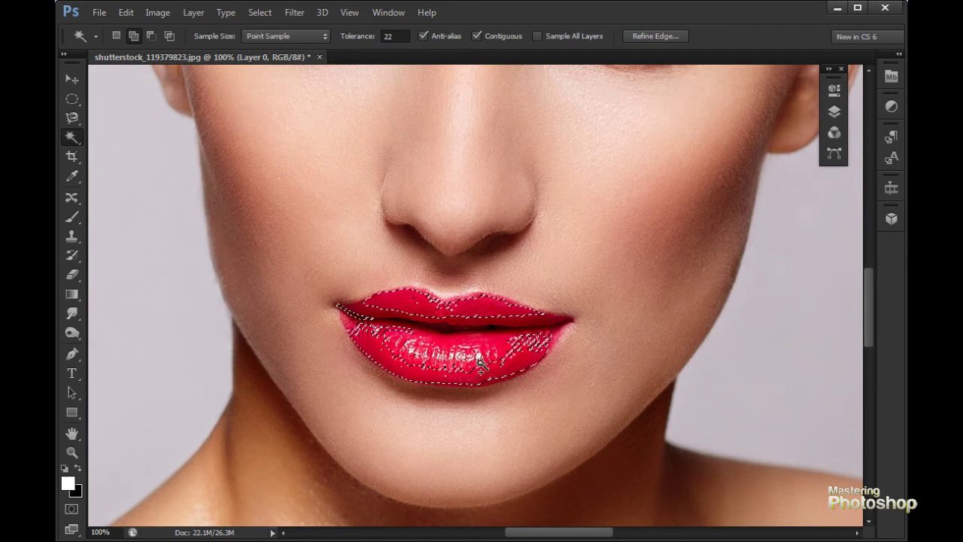
pyautogui.hotkey('ctrl', 'd')
# Set the Magic Wand tolerance to 45 and select the upper lip.
pyautogui.click(399, 38)
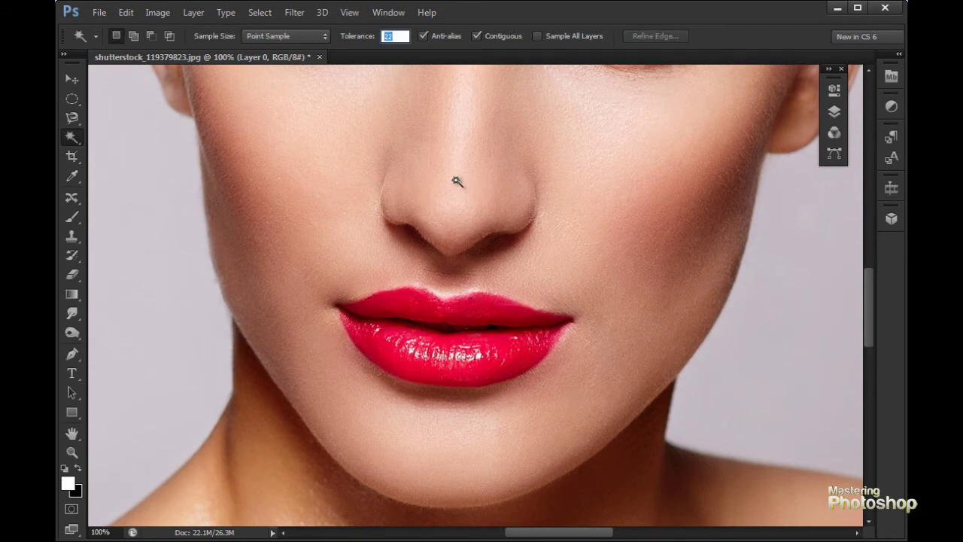
pyautogui.write('45')
pyautogui.click(475, 310)
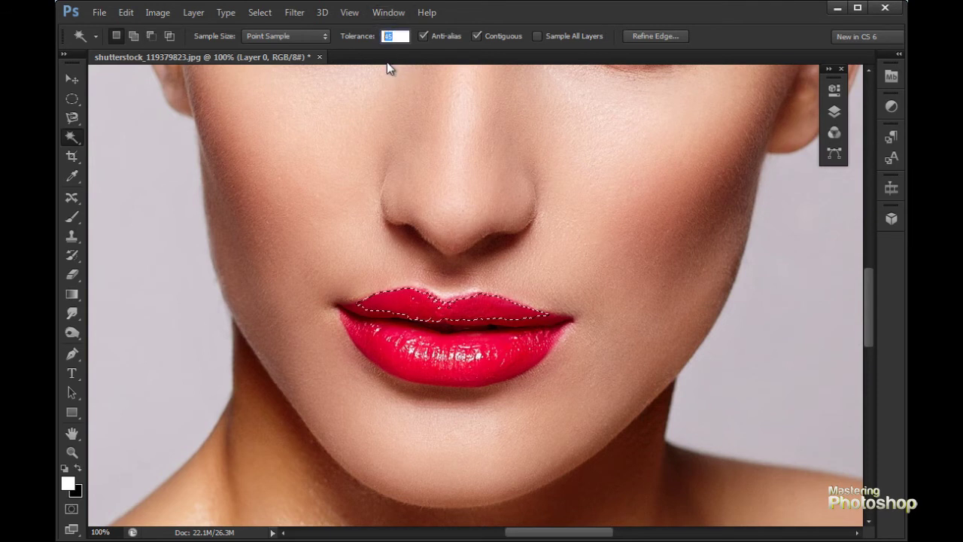
# Set the Magic Wand tolerance to 155, sample the dark gap between the lips, and deselect the result.
pyautogui.write('155')
pyautogui.press('Return')
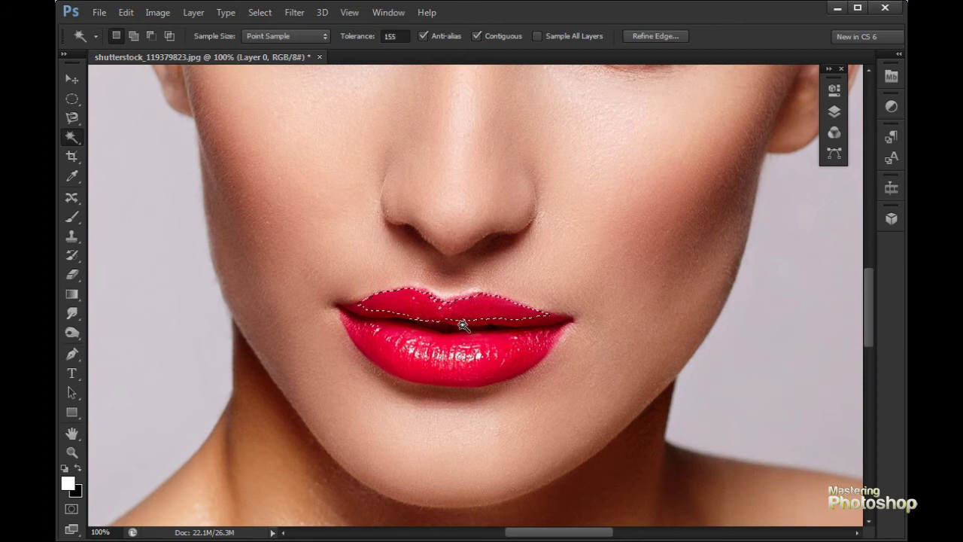
pyautogui.click(462, 337)
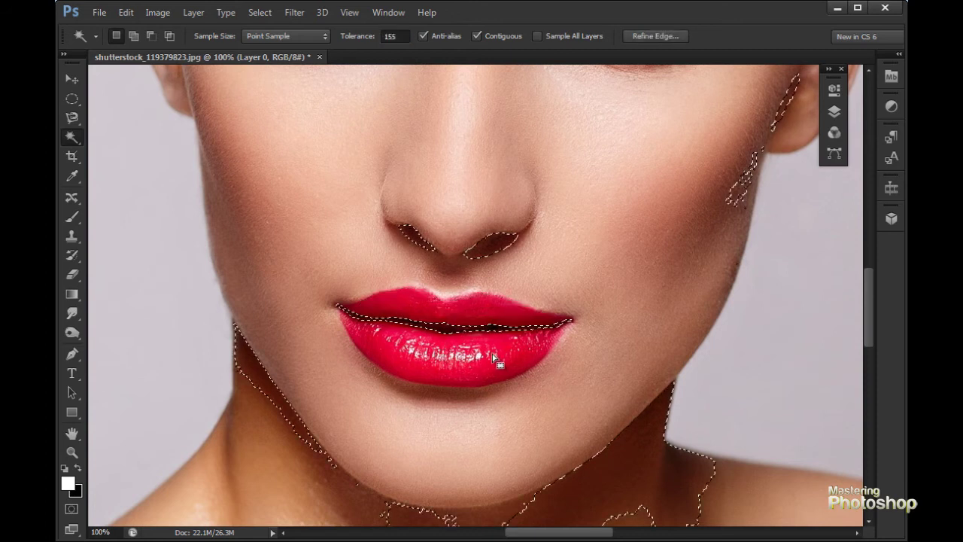
pyautogui.hotkey('ctrl', 'd')
# Set the Magic Wand tolerance to 55, select the upper lip and add the lower lip to the selection.
pyautogui.press('Return')
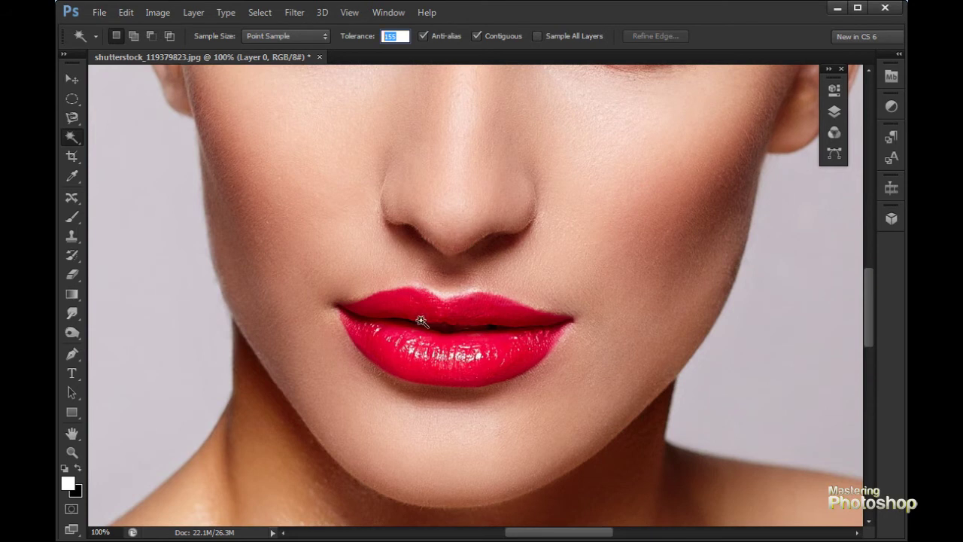
pyautogui.click(470, 314)
pyautogui.press('shift')
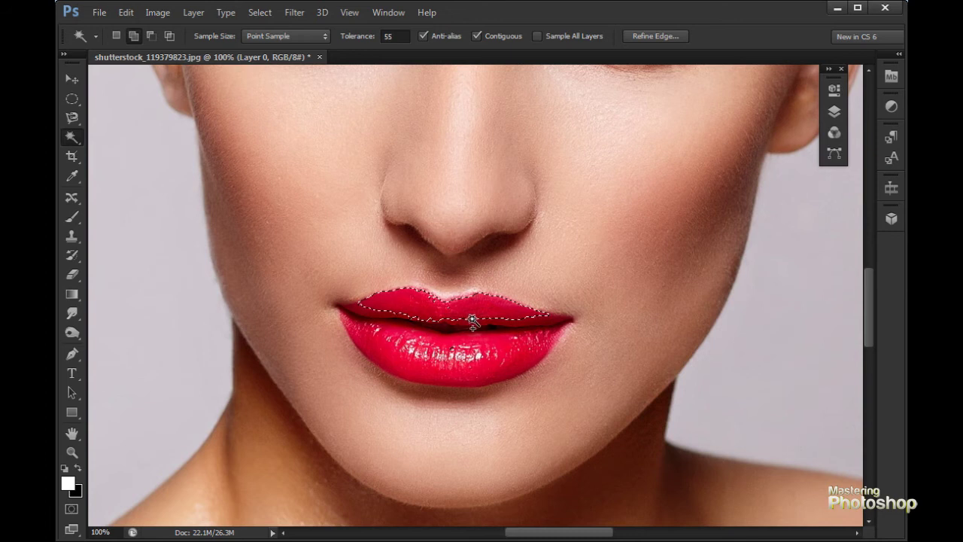
pyautogui.keyDown('shift'); pyautogui.click(395, 348); pyautogui.keyUp('shift')
# Set the Magic Wand tolerance to 2 and replace the lip selection with a sample from the middle of the upper lip.
pyautogui.click(390, 37)
pyautogui.write('2')
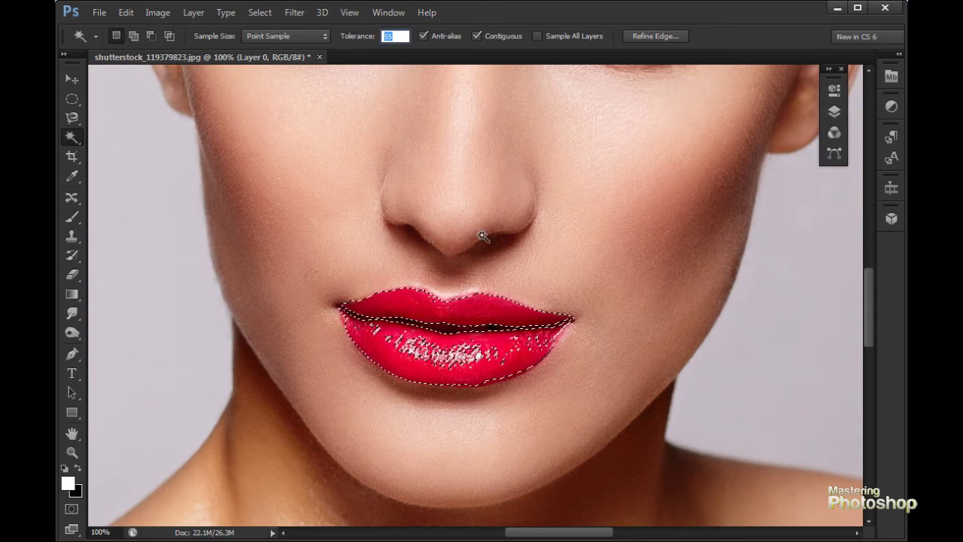
pyautogui.click(454, 315)
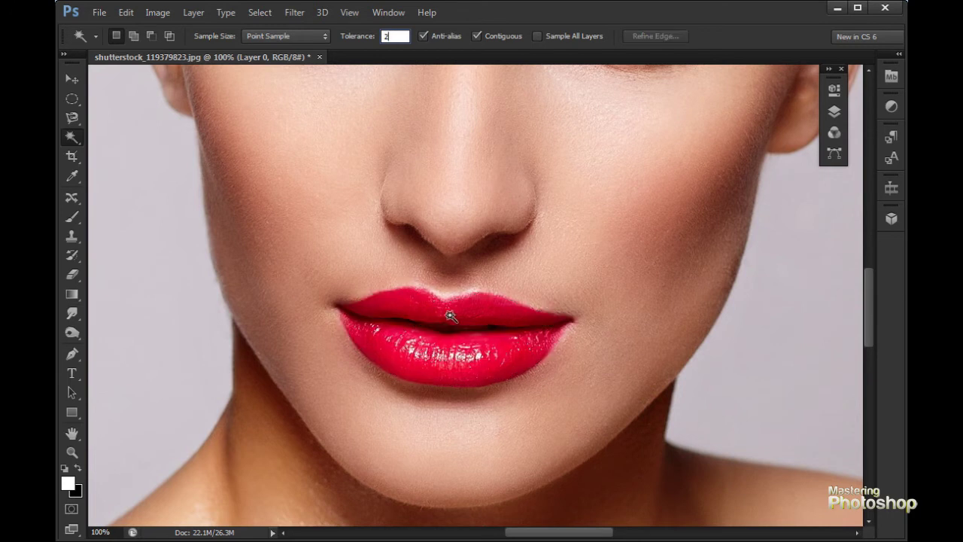
pyautogui.scroll(1, 446, 341)
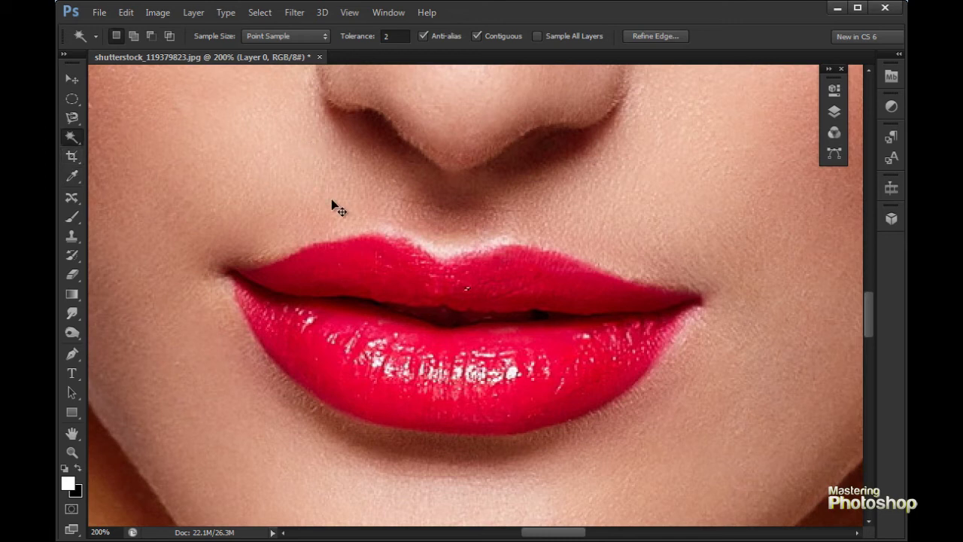
# Clear the small Magic Wand selection on the upper lip and return to a wider view of the portrait.
pyautogui.hotkey('ctrl', '-')
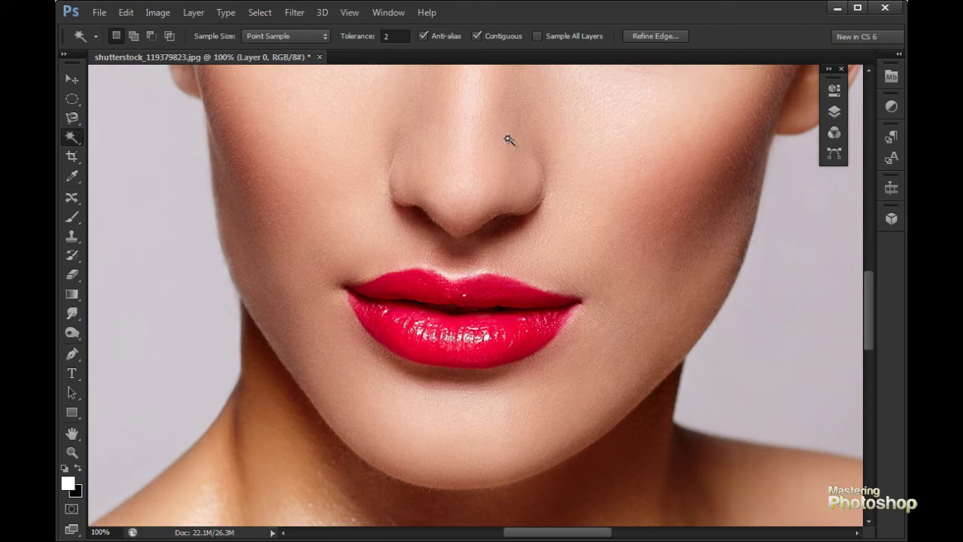
pyautogui.hotkey('ctrl', 'd')
pyautogui.hotkey('ctrl', '-')
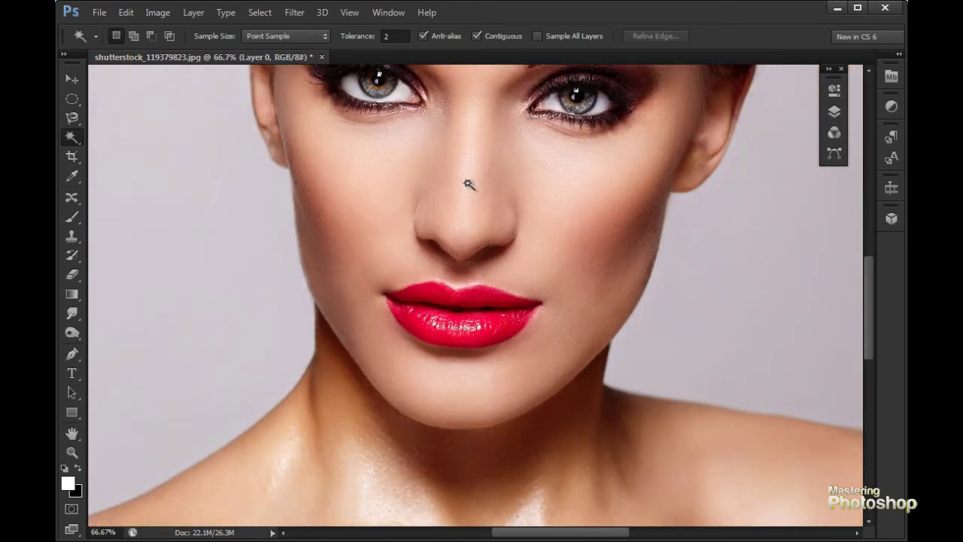
pyautogui.hotkey('ctrl', '-')
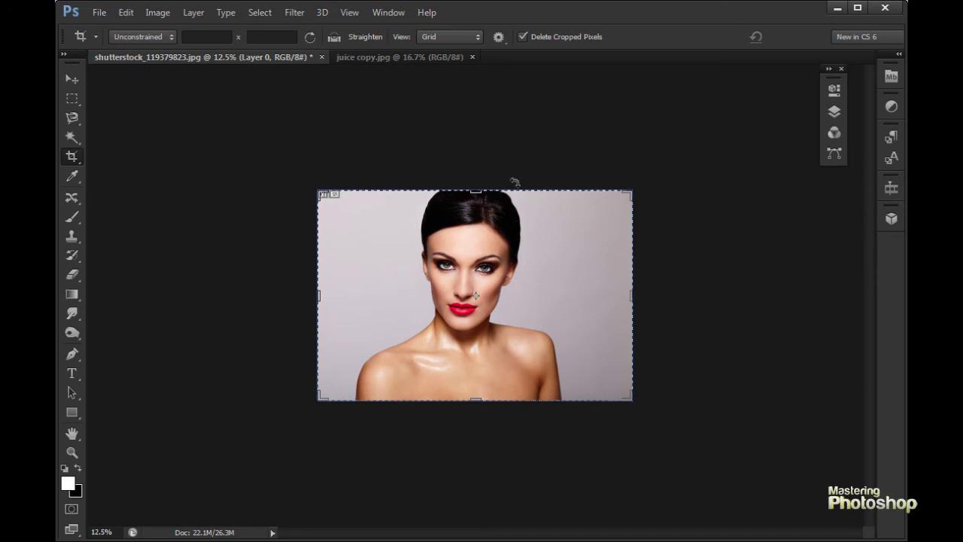
# Try extending the crop frame above the portrait, pull its edges in around the woman, and reset the crop.
pyautogui.moveTo(474, 182); pyautogui.dragTo(474, 122)
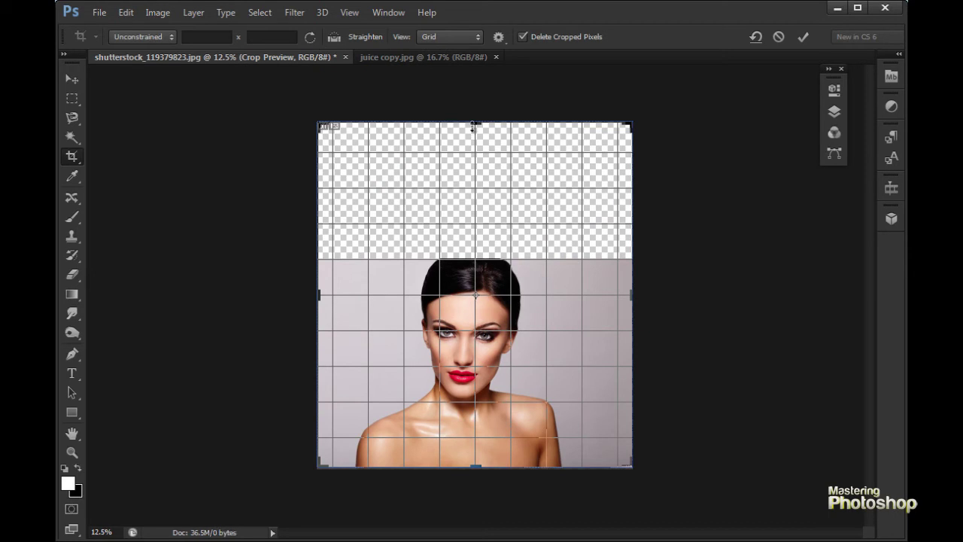
pyautogui.moveTo(477, 120); pyautogui.dragTo(486, 225)
pyautogui.moveTo(634, 297); pyautogui.dragTo(600, 296)
pyautogui.moveTo(350, 295); pyautogui.dragTo(367, 296)
pyautogui.moveTo(477, 209); pyautogui.dragTo(477, 192)
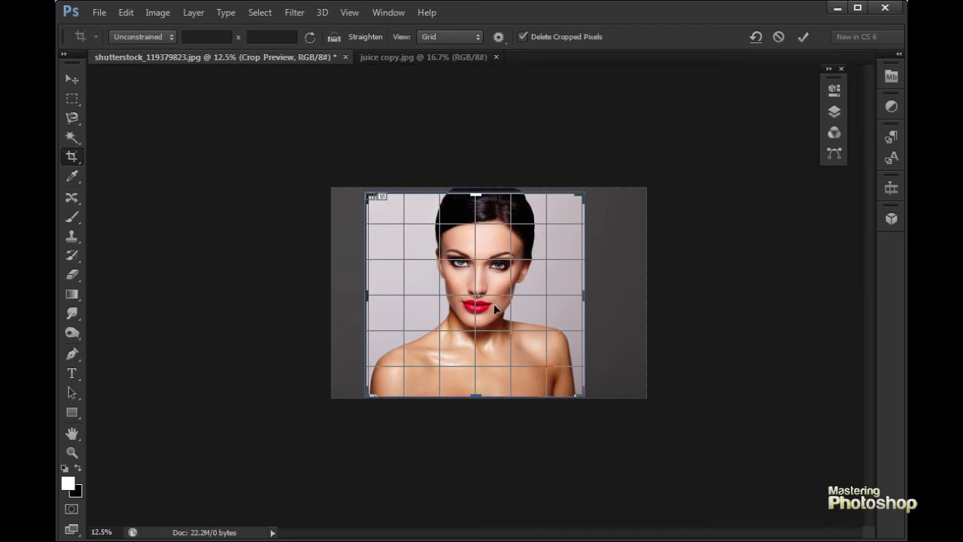
pyautogui.click(772, 43)
# Try narrowing the crop frame from both sides at full image height, and reset it.
pyautogui.moveTo(630, 295); pyautogui.dragTo(599, 295)
pyautogui.moveTo(352, 296); pyautogui.dragTo(393, 295)
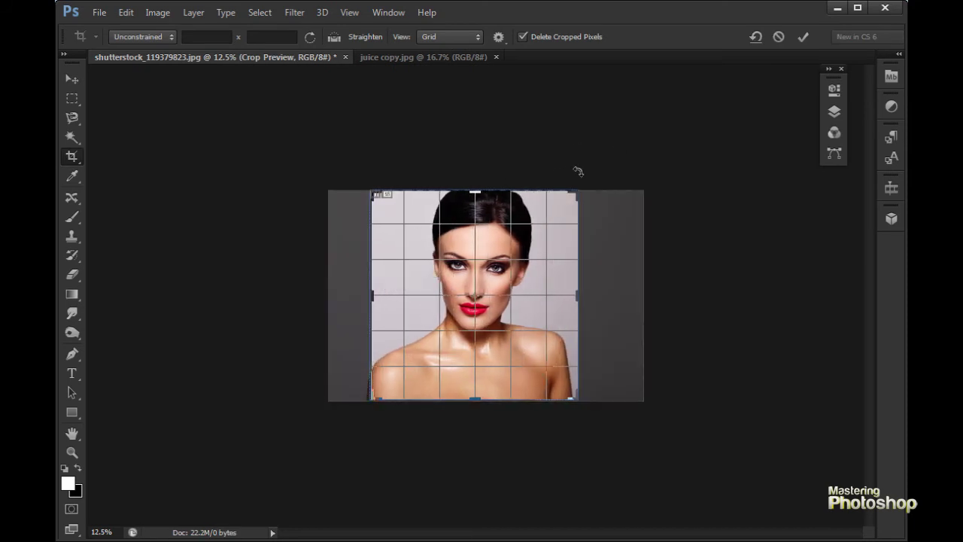
pyautogui.click(756, 37)
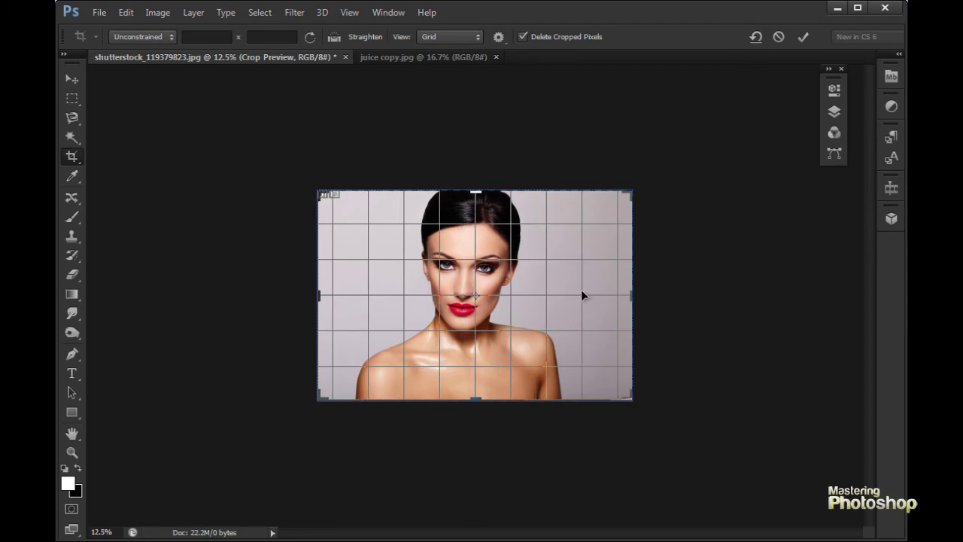
# Trim the empty background on both sides of the woman's shoulders in the crop preview.
pyautogui.moveTo(630, 295); pyautogui.dragTo(606, 295)
pyautogui.moveTo(354, 296)
pyautogui.mouseDown()
pyautogui.moveTo(371, 296)
pyautogui.moveTo(362, 296)
pyautogui.mouseUp()
pyautogui.moveTo(587, 298); pyautogui.dragTo(576, 298)
pyautogui.moveTo(376, 298); pyautogui.dragTo(372, 299)
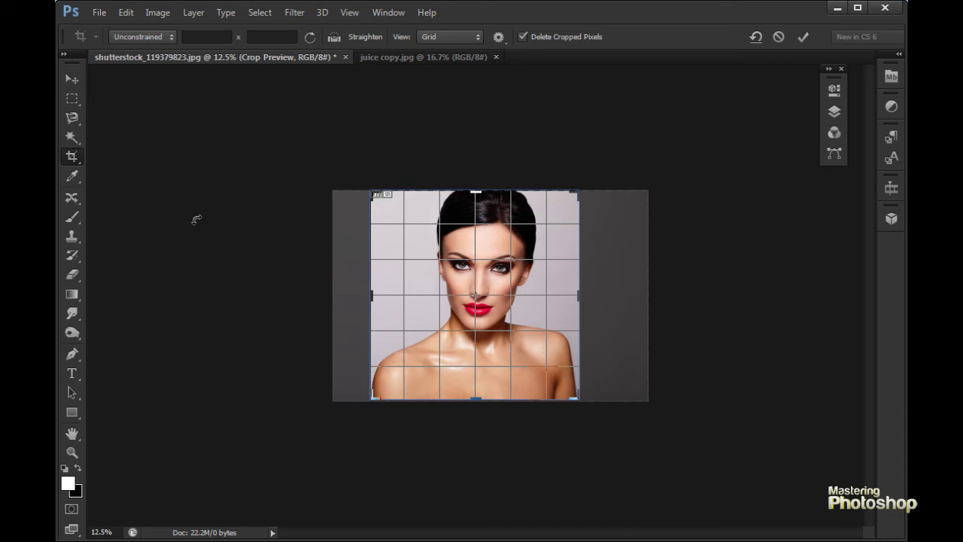
# Switch to the Perspective Crop tool, discarding the pending crop of the portrait.
pyautogui.click(75, 158)
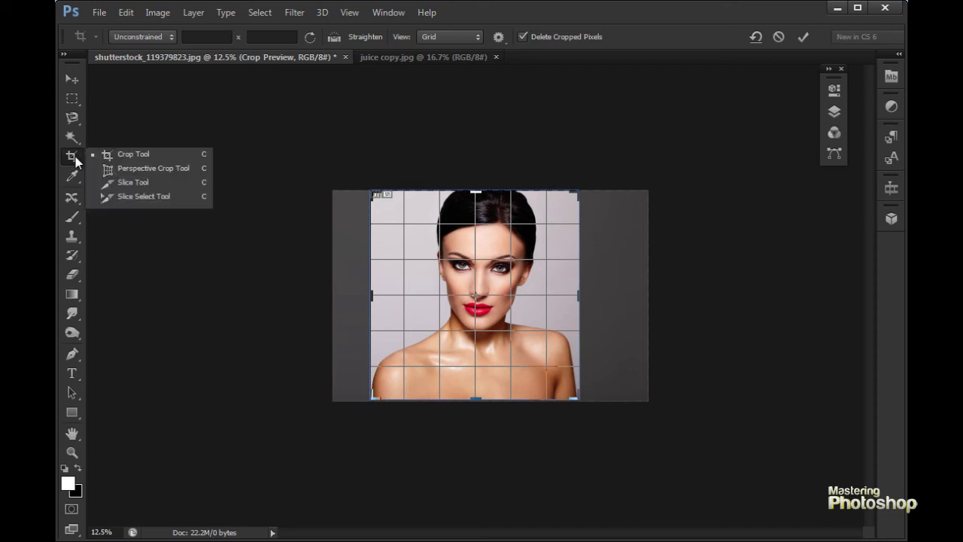
pyautogui.click(119, 171)
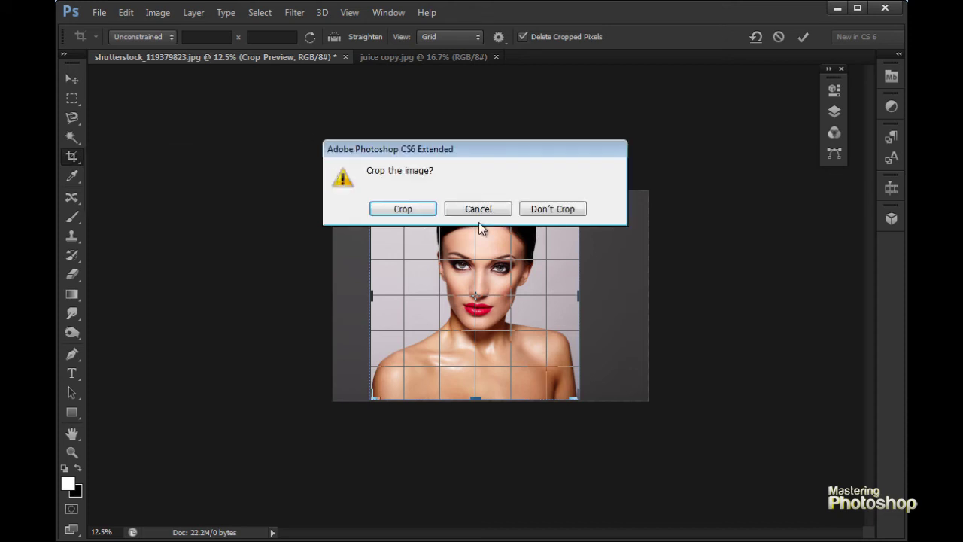
pyautogui.click(567, 214)
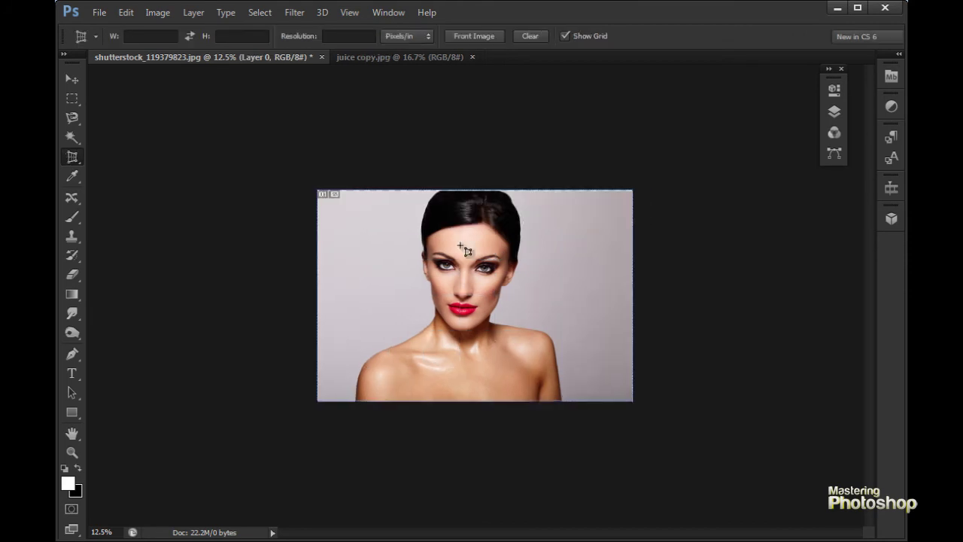
pyautogui.rightClick(77, 161)
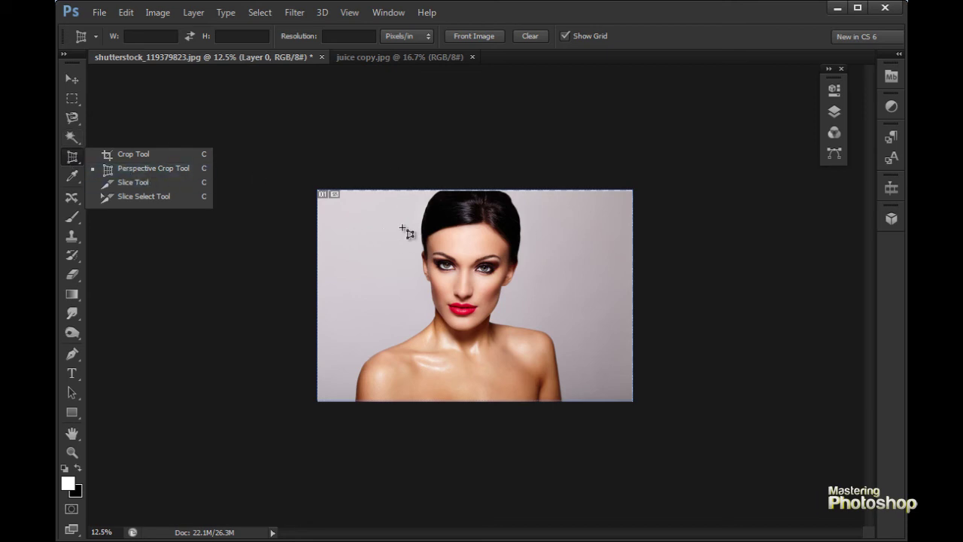
pyautogui.click(116, 169)
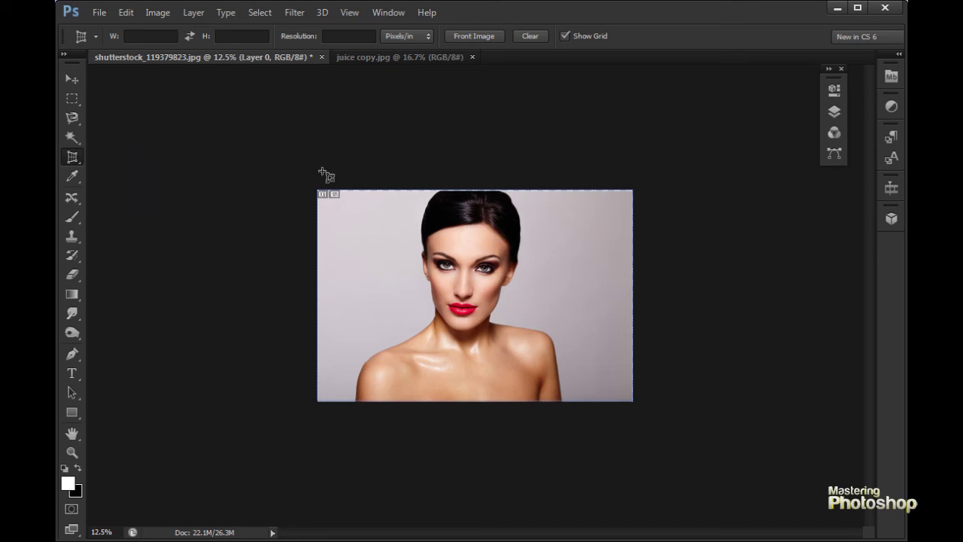
# Switch to the juice copy.jpg document and zoom in to 25% on the carton's Nutrition Facts label.
pyautogui.hotkey('ctrl', 'Tab')
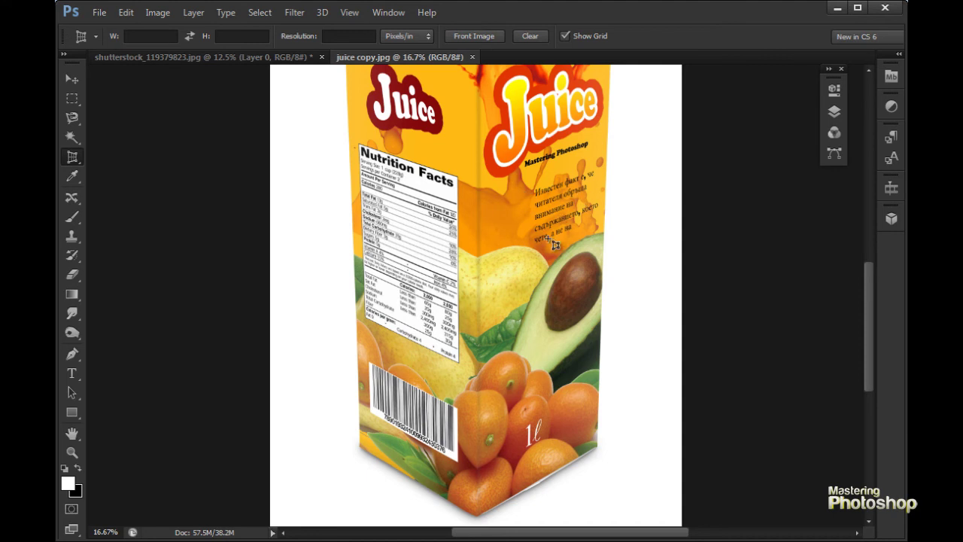
pyautogui.hotkey('ctrl', '-')
pyautogui.scroll(2, 511, 210)
pyautogui.hotkey('ctrl', '-')
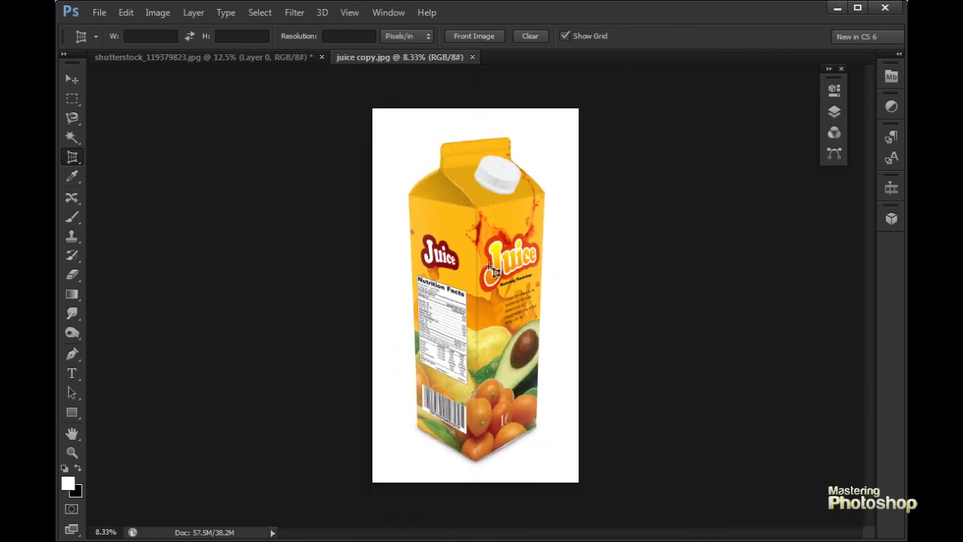
pyautogui.hotkey('ctrl', '+')
pyautogui.scroll(-1, 526, 249)
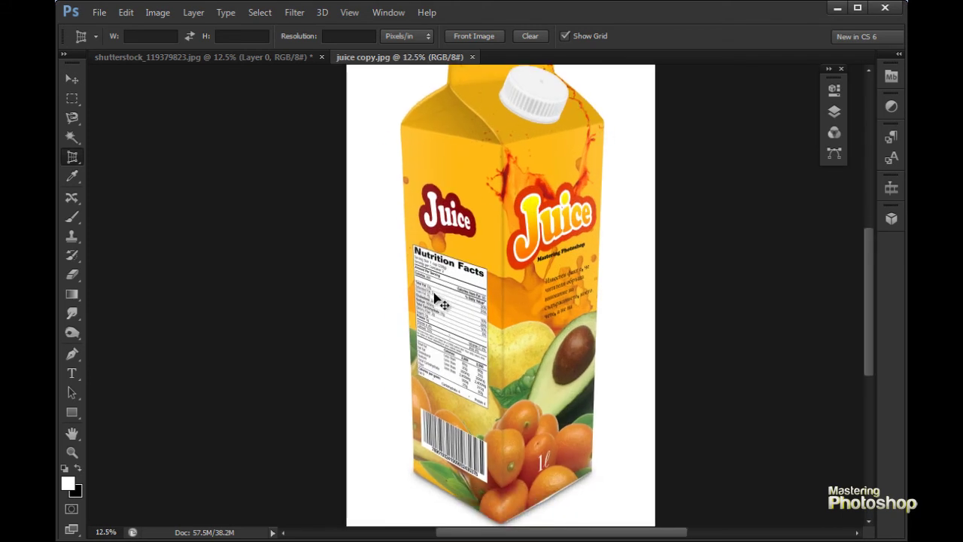
pyautogui.hotkey('ctrl', '+')
pyautogui.scroll(-3, 496, 276)
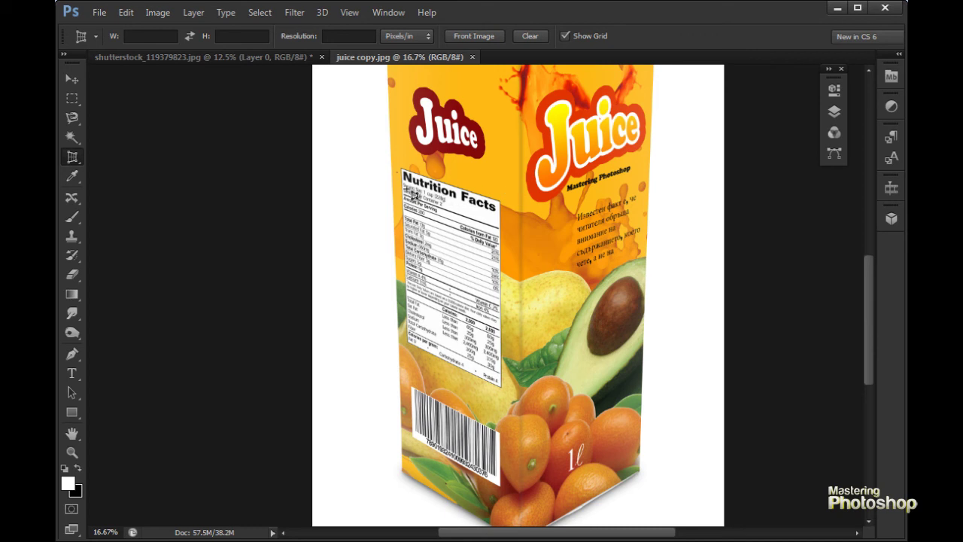
pyautogui.scroll(1, 441, 211)
pyautogui.scroll(-2, 461, 217)
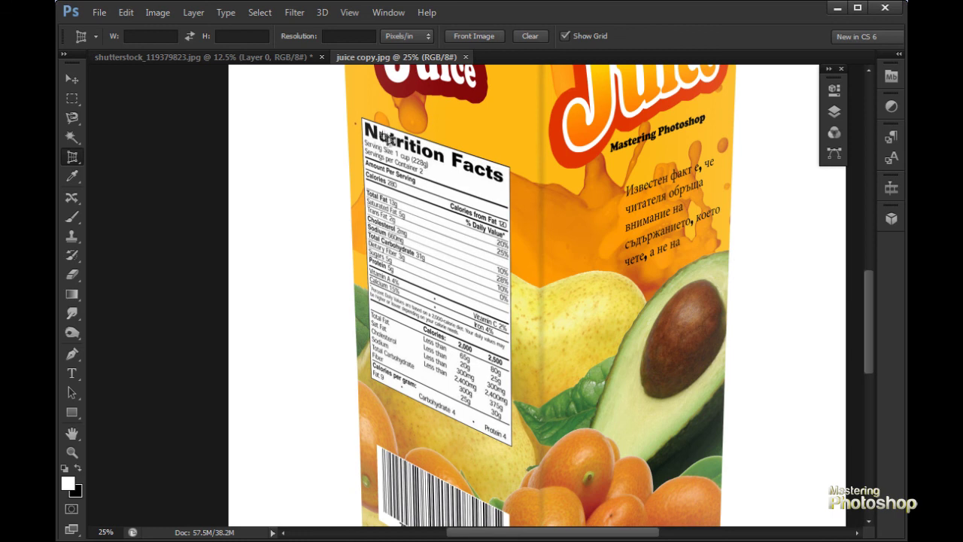
# Place perspective crop corners on the four corners of the Nutrition Facts label and apply the crop.
pyautogui.click(361, 118)
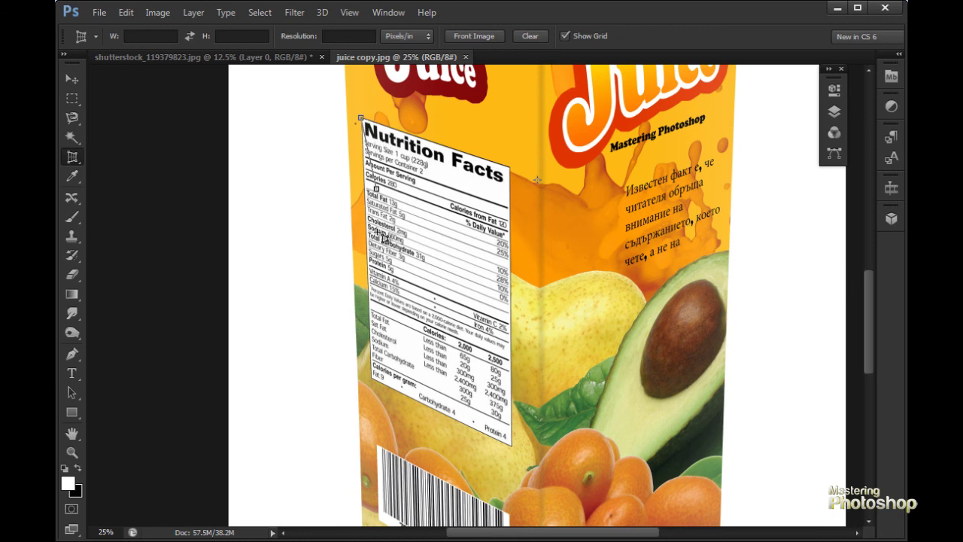
pyautogui.click(371, 376)
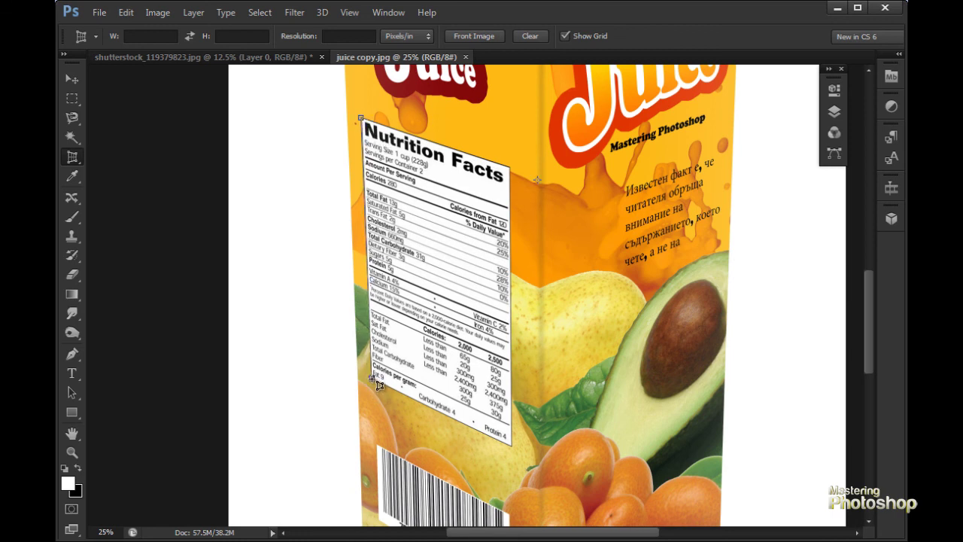
pyautogui.click(511, 445)
pyautogui.click(507, 167)
pyautogui.moveTo(514, 172); pyautogui.dragTo(518, 174)
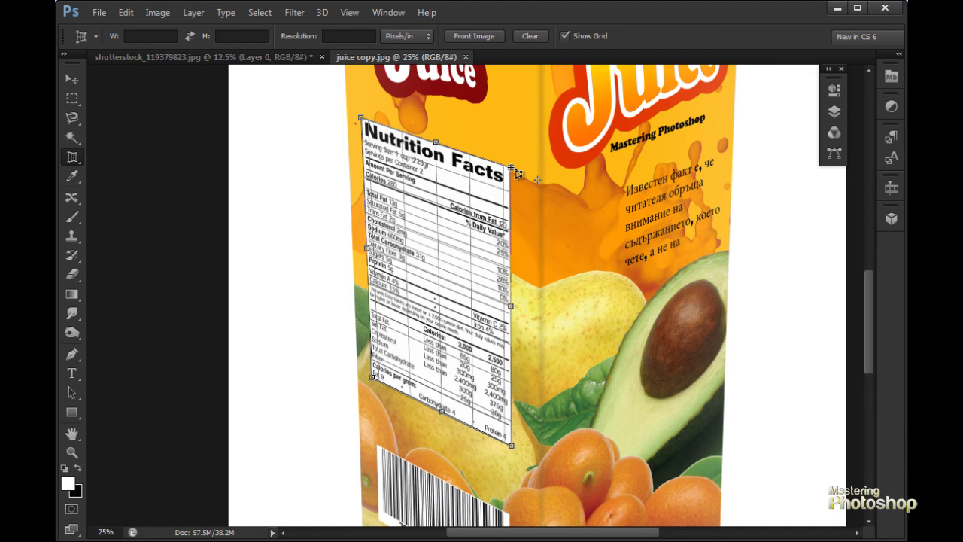
pyautogui.click(510, 168)
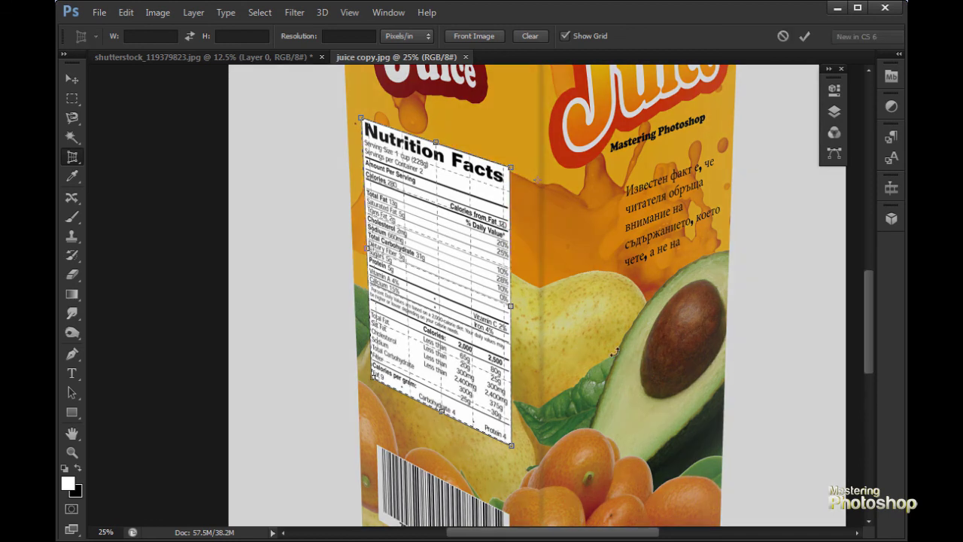
pyautogui.click(805, 37)
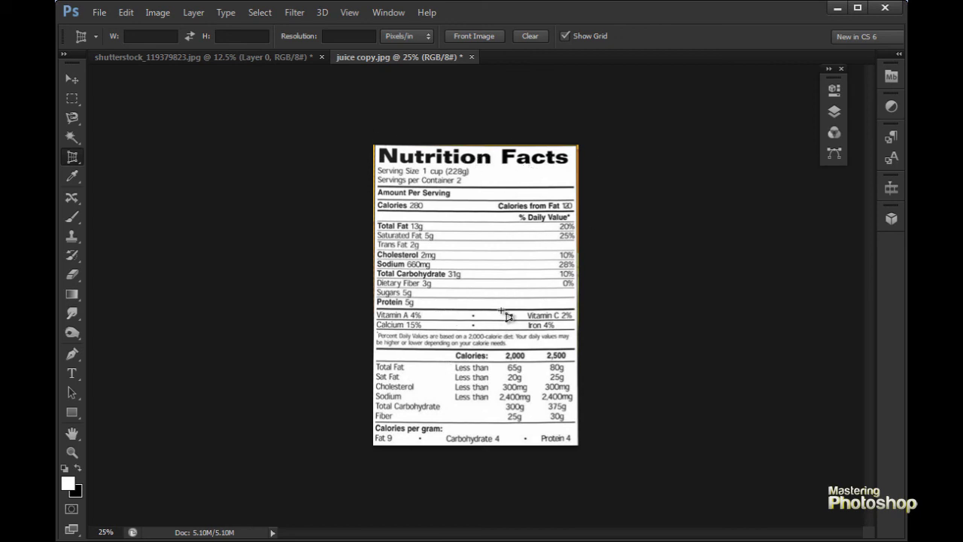
# Show the rulers around the cropped label and restore the uncropped carton image.
pyautogui.hotkey('ctrl', '-')
pyautogui.hotkey('ctrl', '+')
pyautogui.hotkey('ctrl', 'r')
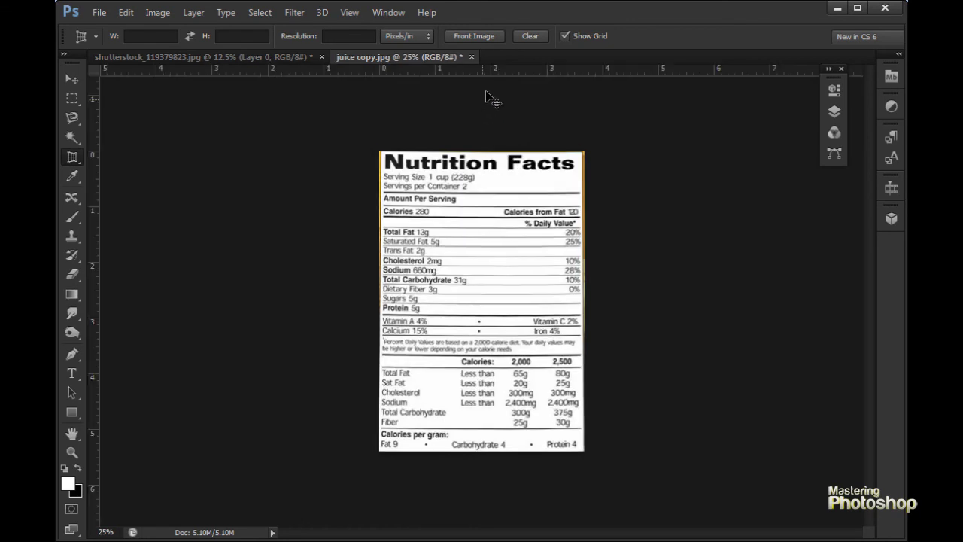
pyautogui.moveTo(497, 71); pyautogui.dragTo(396, 69)
pyautogui.moveTo(103, 228)
pyautogui.mouseDown()
pyautogui.moveTo(386, 228)
pyautogui.moveTo(96, 229)
pyautogui.mouseUp()
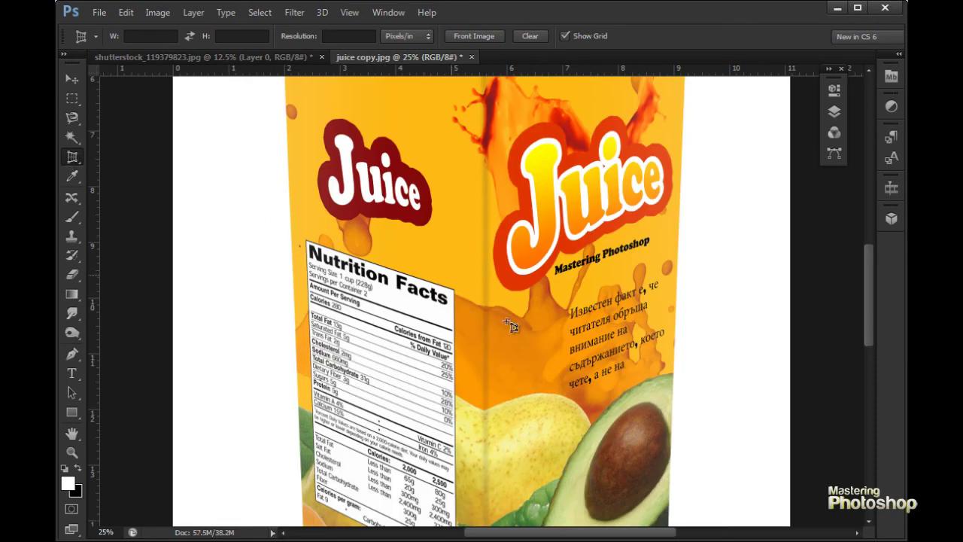
# Perspective-crop the restored carton image to the Nutrition Facts label's corners again and enlarge the flattened label to 33.3%.
pyautogui.moveTo(407, 319); pyautogui.dragTo(410, 221)
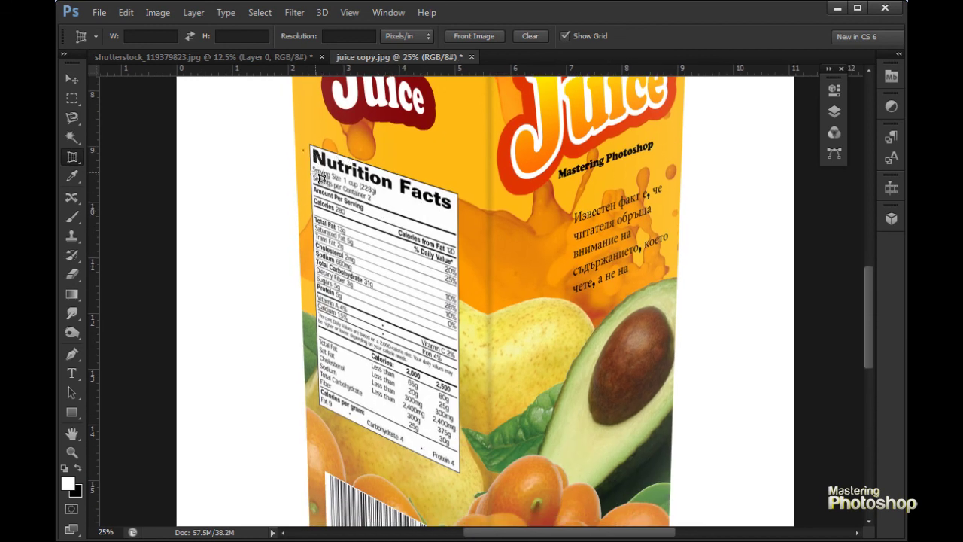
pyautogui.click(310, 144)
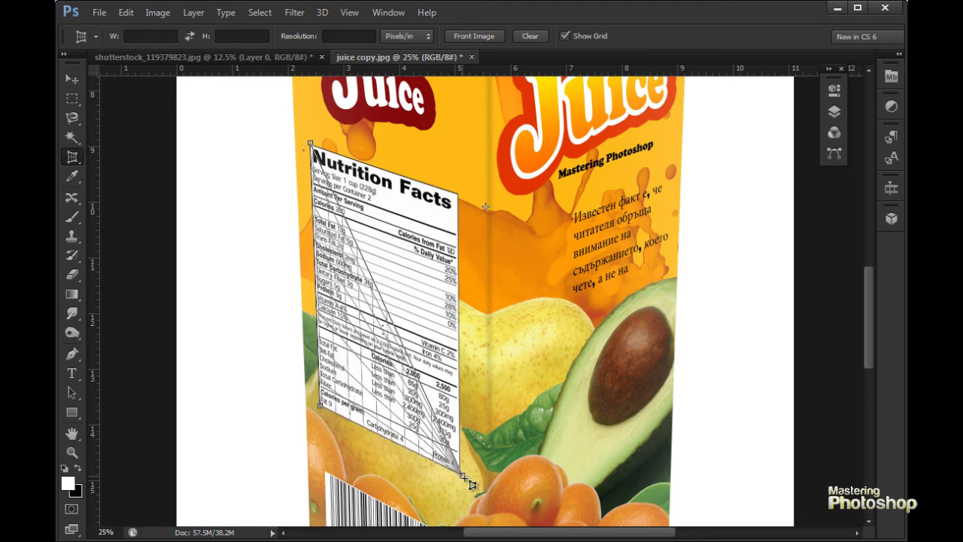
pyautogui.click(459, 472)
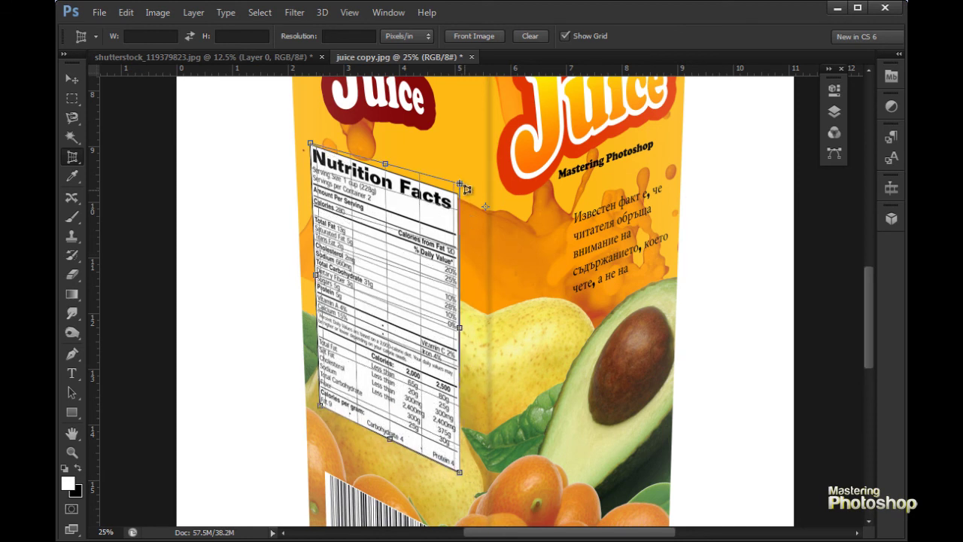
pyautogui.click(459, 195)
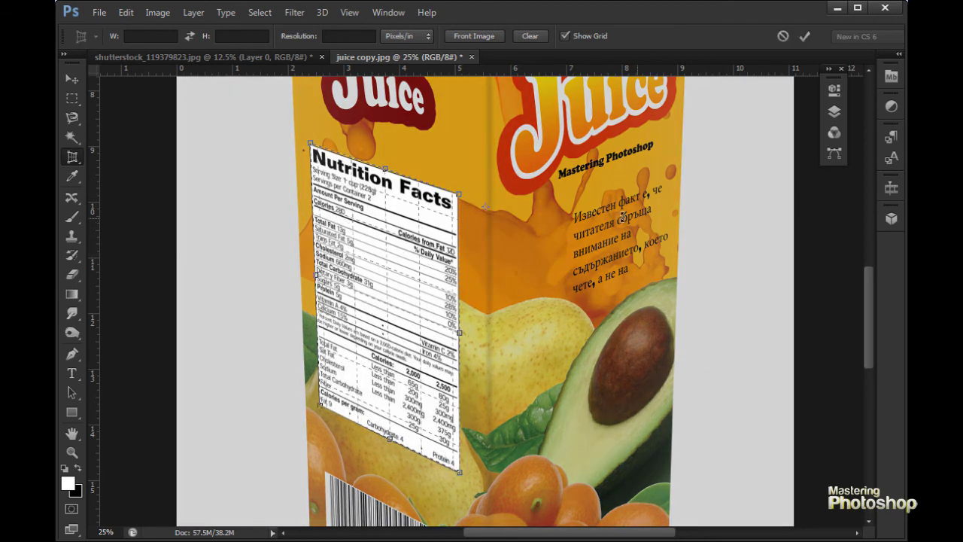
pyautogui.click(805, 36)
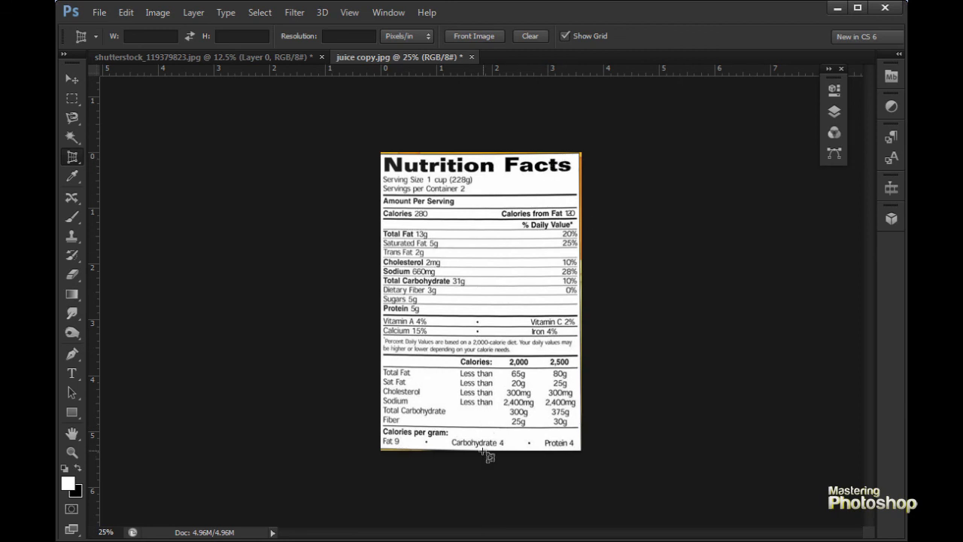
pyautogui.hotkey('ctrl', '+')
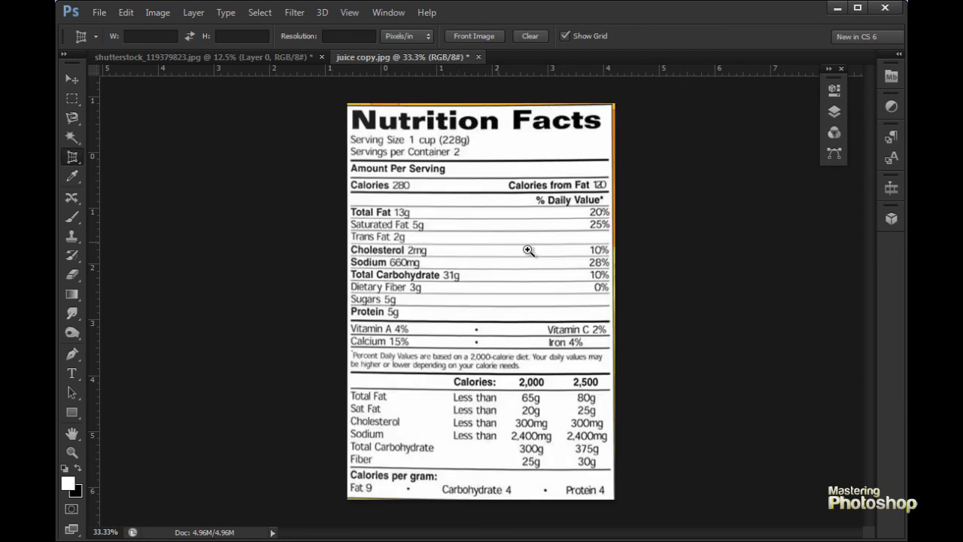